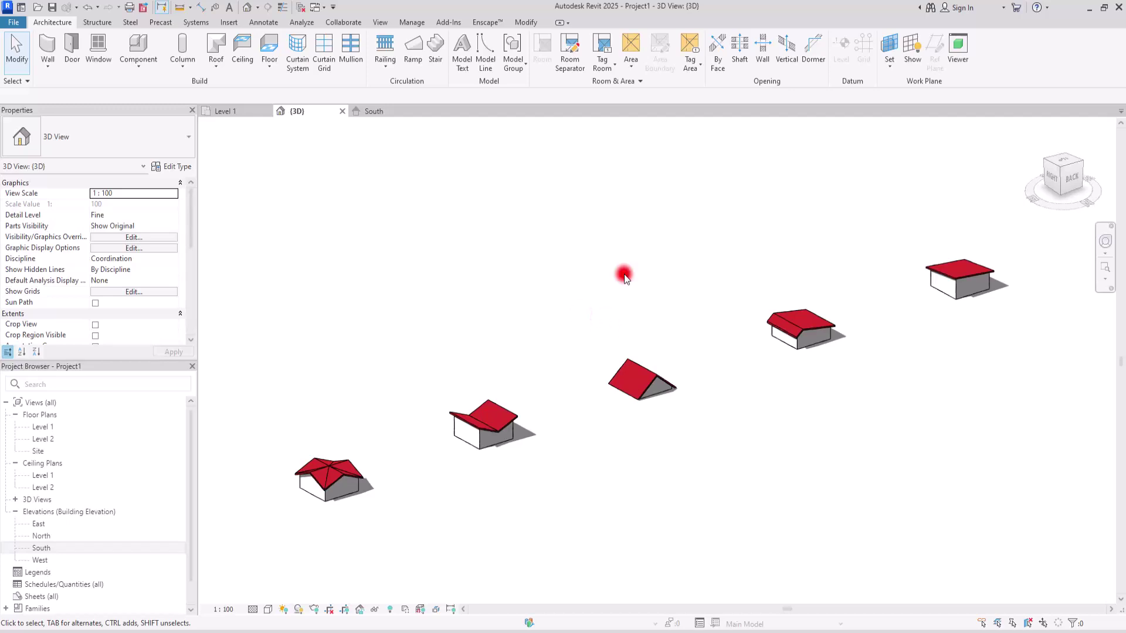
Step: Examine the five sample houses and their different roof shapes from several sides in the 3D view
left_click(672, 396)
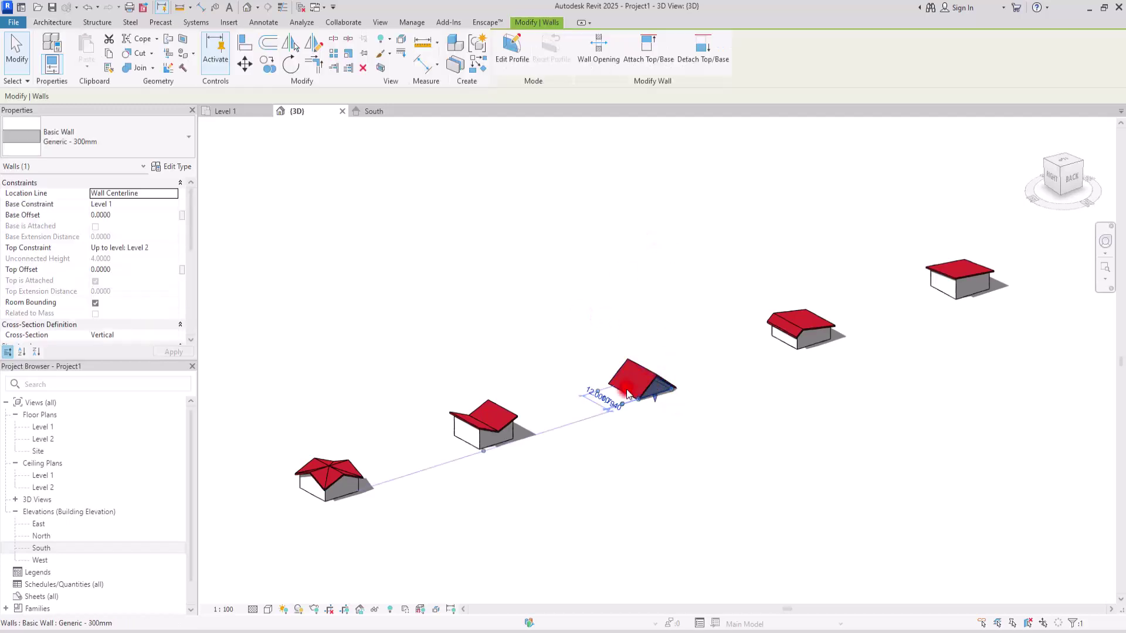
left_click(572, 347)
left_click(637, 380)
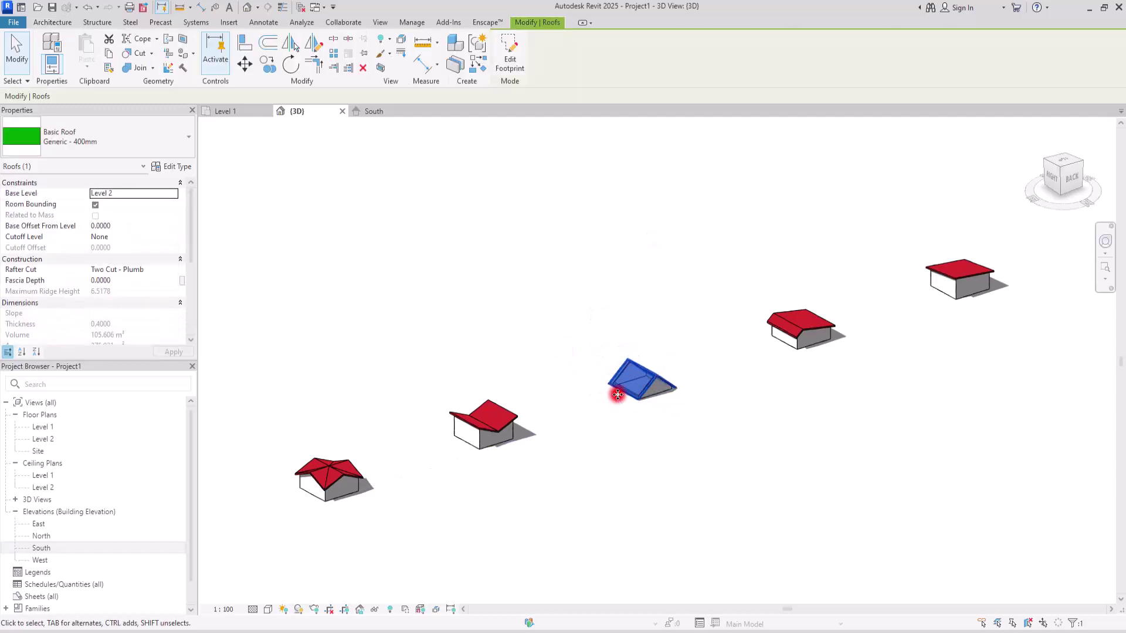
middle_click_drag(654, 399, 941, 380, "shift")
left_click(836, 312)
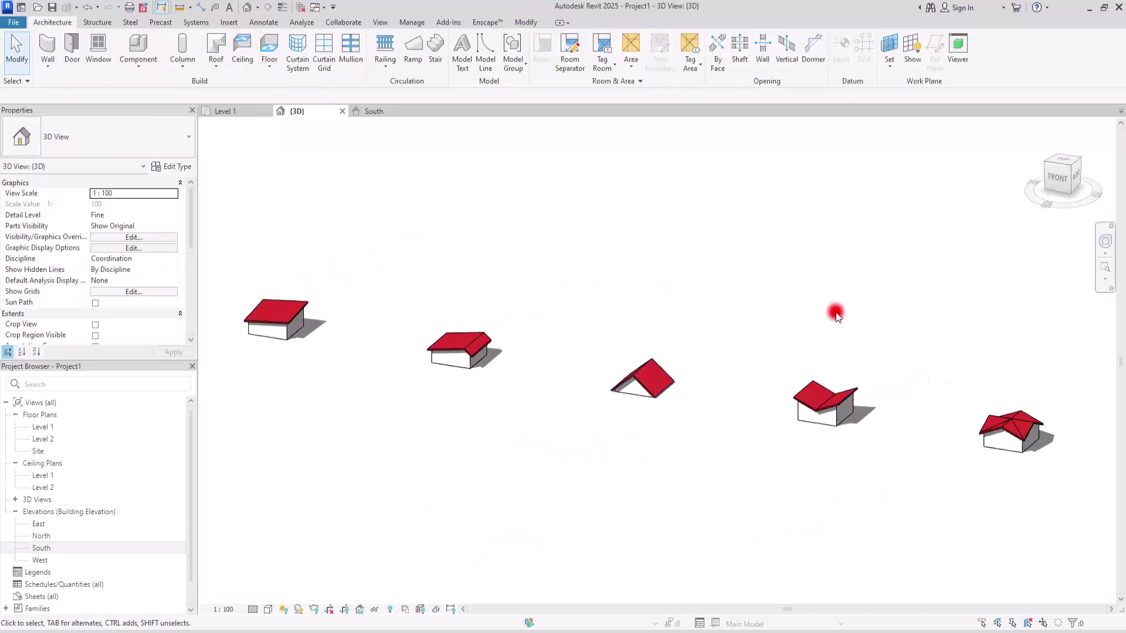
mouse_move(835, 311)
middle_mouse_down("shift")
mouse_move(709, 329)
mouse_move(231, 306)
mouse_move(731, 344)
mouse_move(535, 333)
middle_mouse_up("shift")
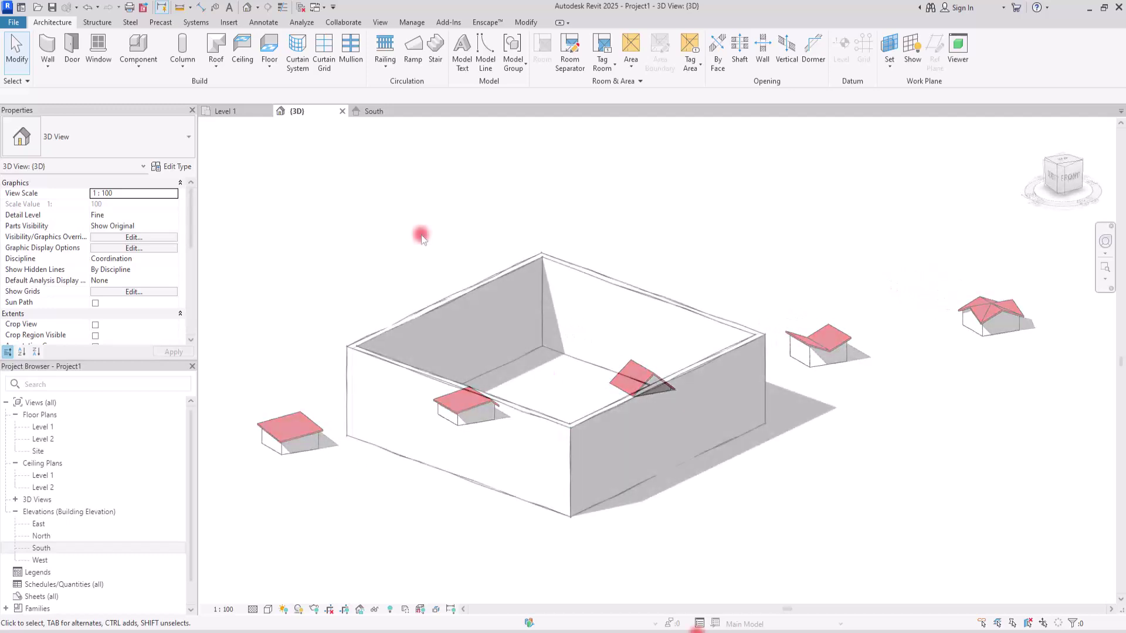
Step: Start a footprint roof on Level 2 from the Level 1 plan and sketch a rectangular boundary offset 1.0 m outside the walls
left_click(235, 110)
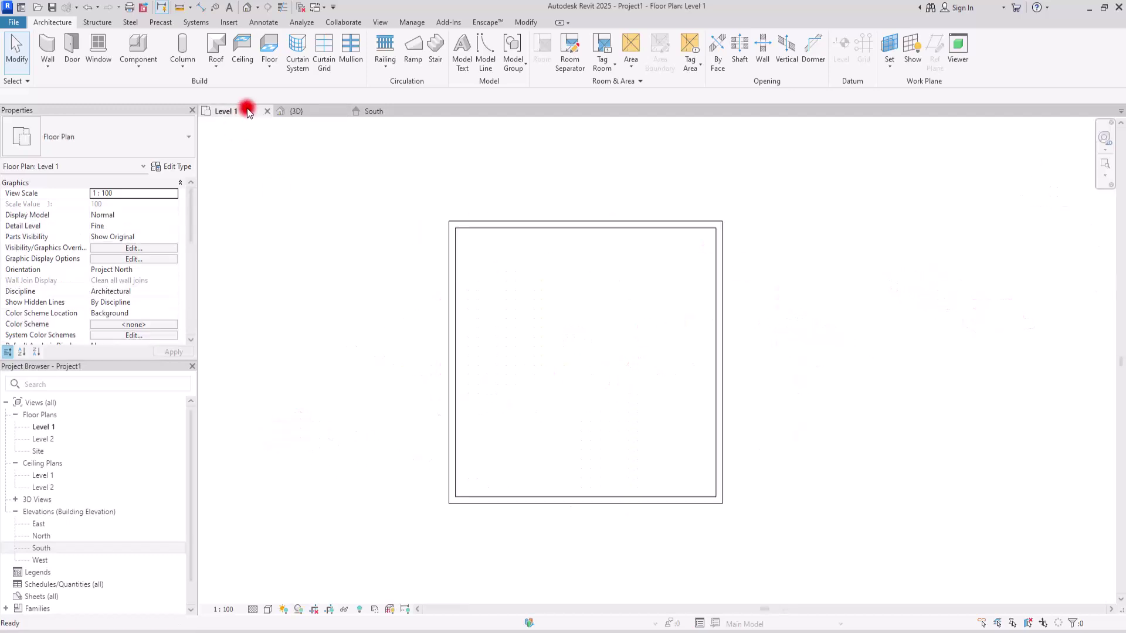
left_click(214, 45)
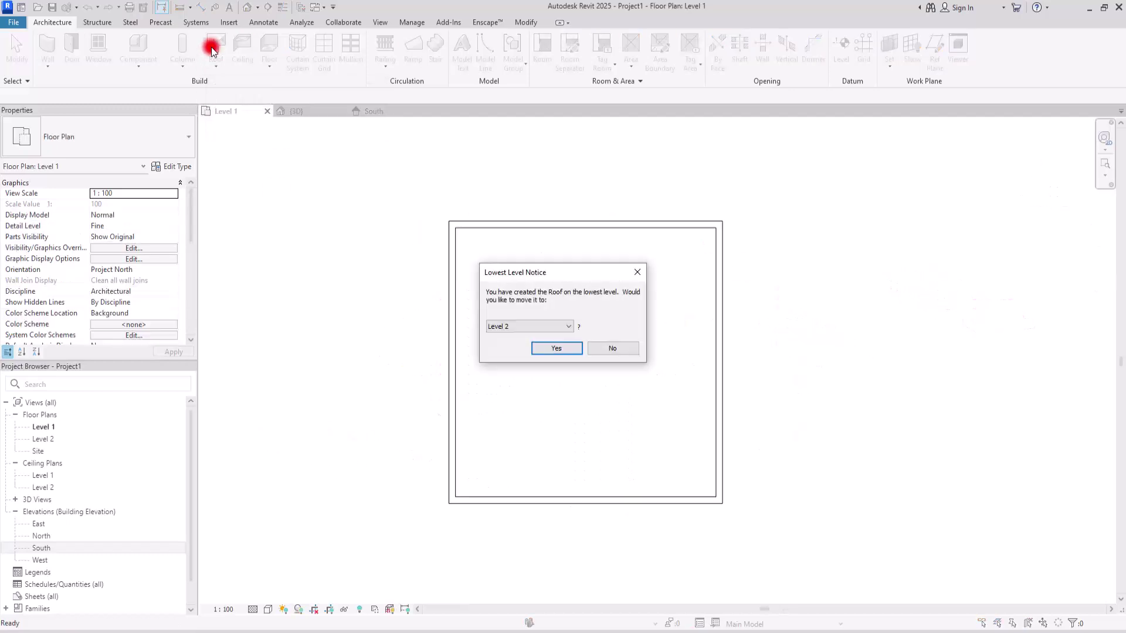
left_click(549, 347)
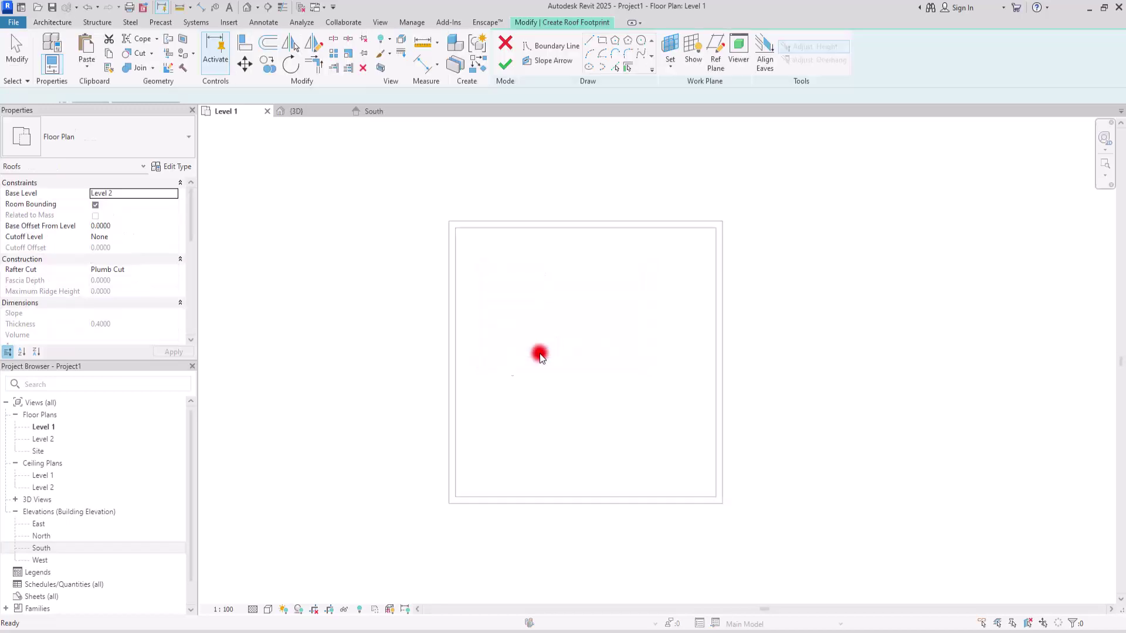
left_click(603, 43)
left_click(165, 96)
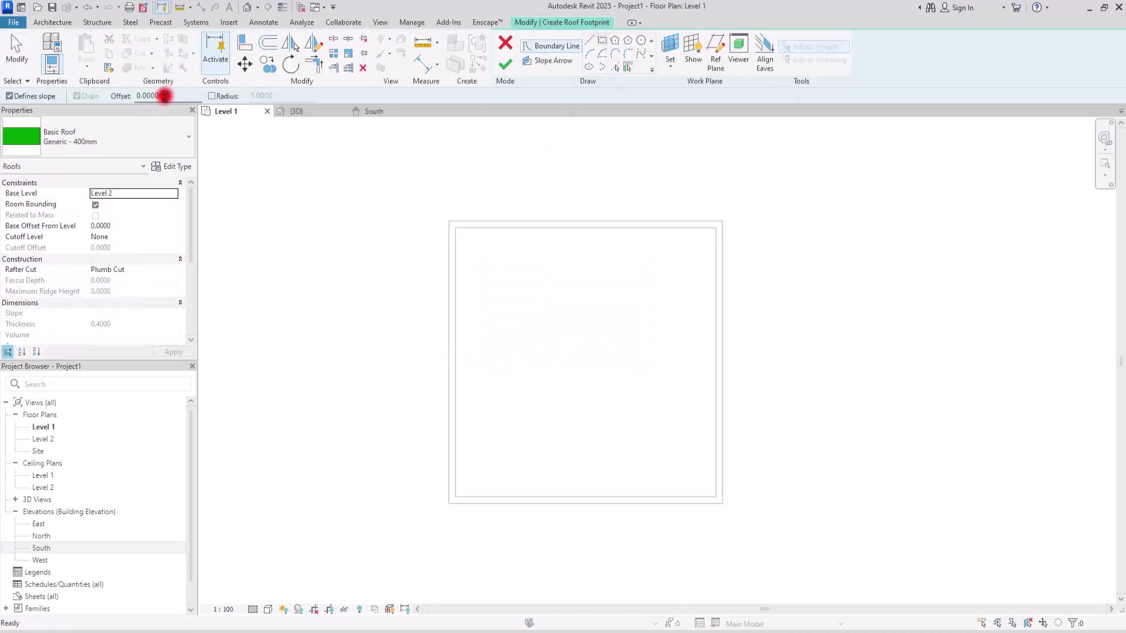
left_click(93, 95)
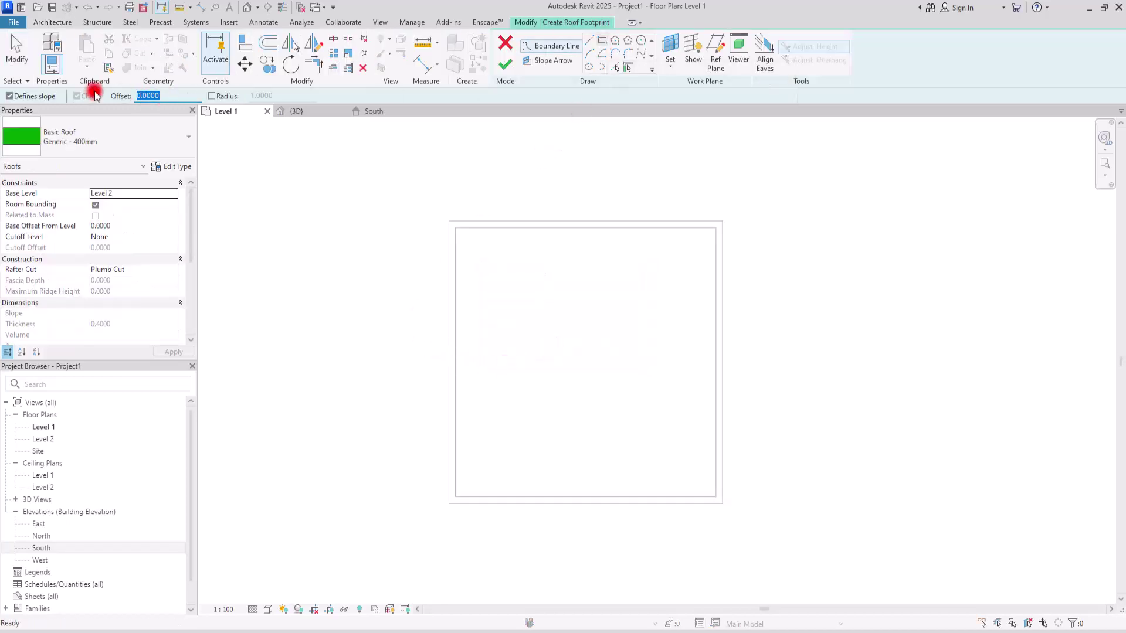
left_click(454, 216)
left_click(722, 503)
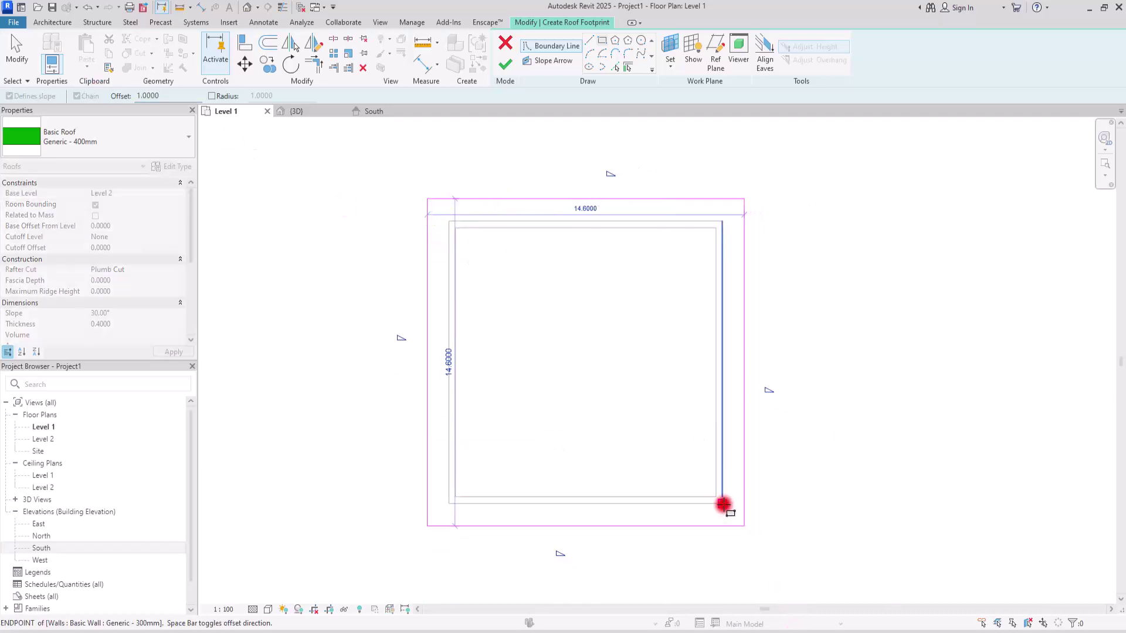
key("Escape")
Step: Turn off the slope definition for all four roof boundary lines
middle_click_drag(561, 321, 535, 327)
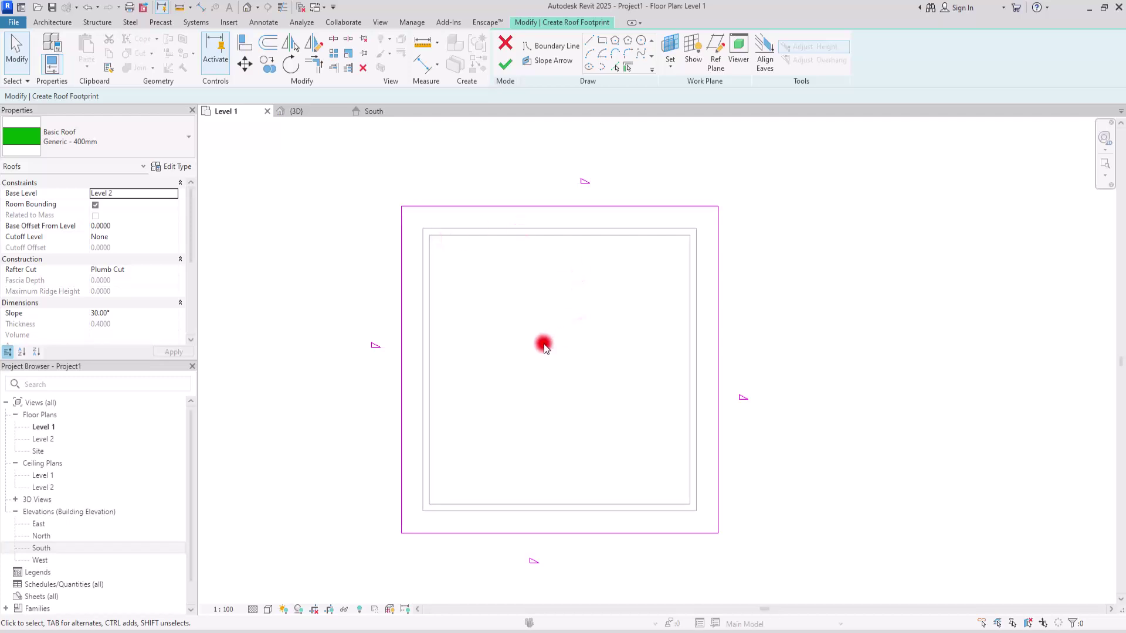
left_click(578, 211)
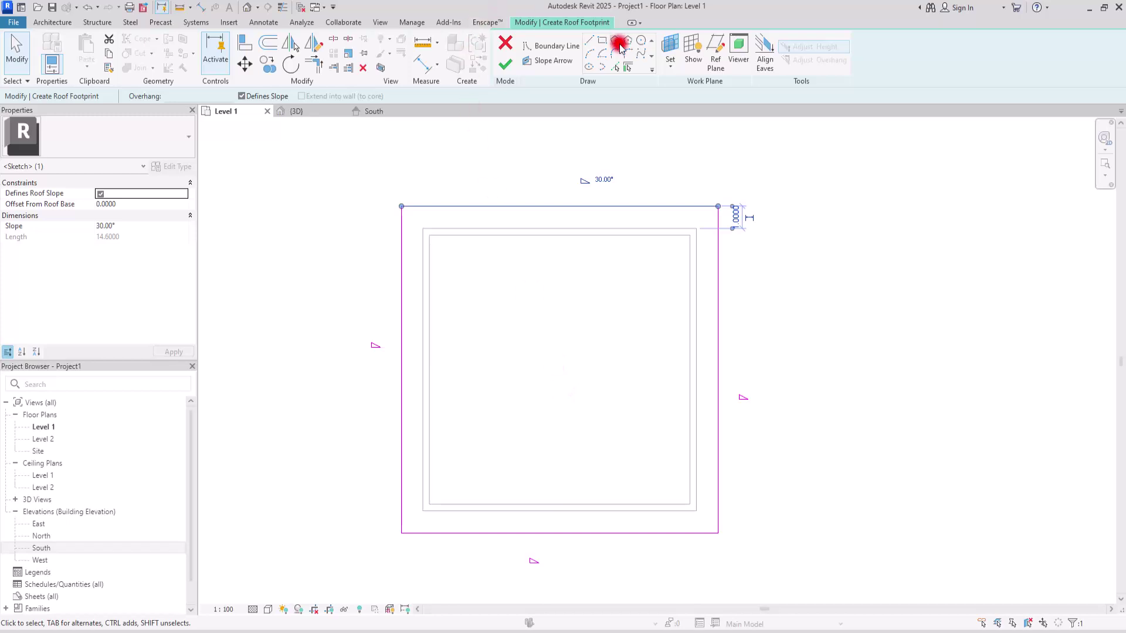
left_click(332, 154)
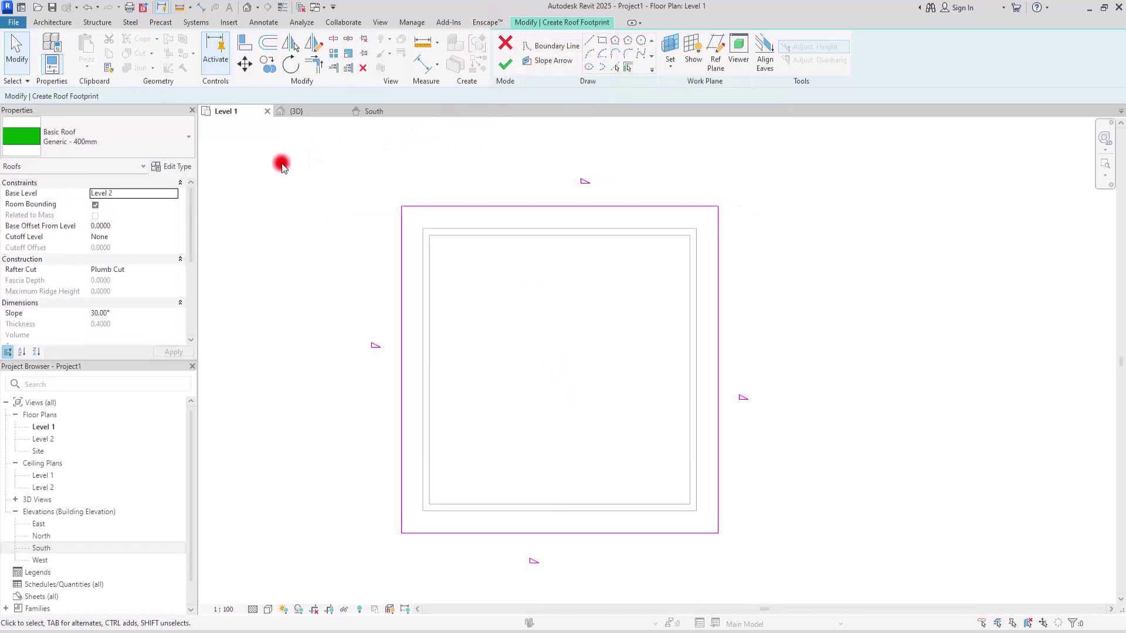
mouse_move(281, 163)
left_mouse_down()
mouse_move(485, 381)
mouse_move(882, 615)
mouse_move(840, 585)
left_mouse_up()
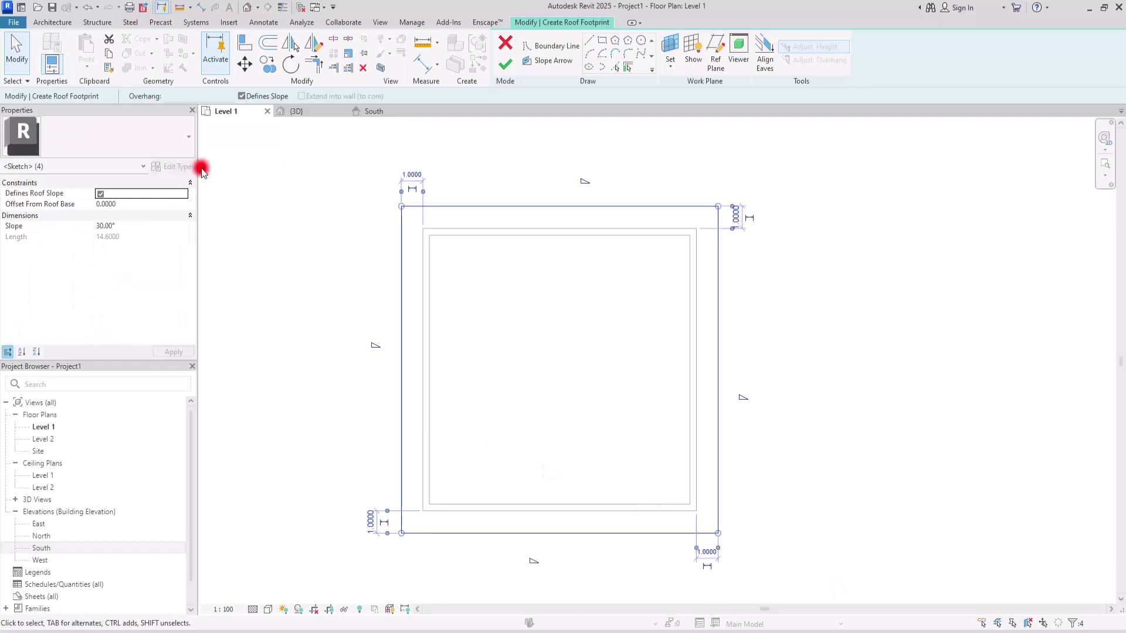
left_click(240, 96)
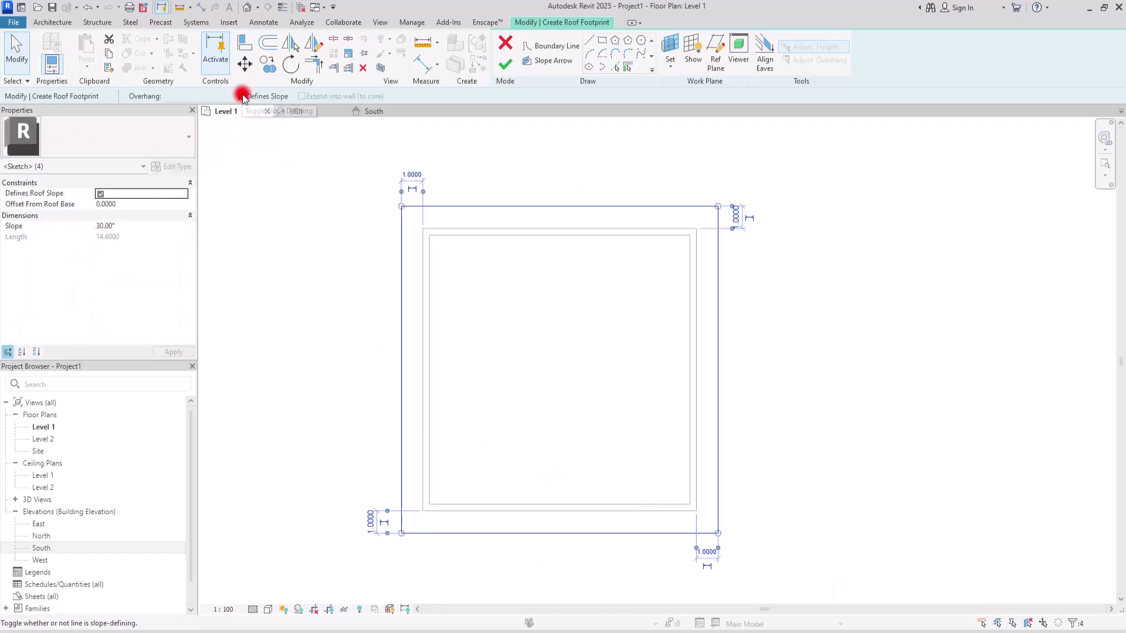
left_click(580, 431)
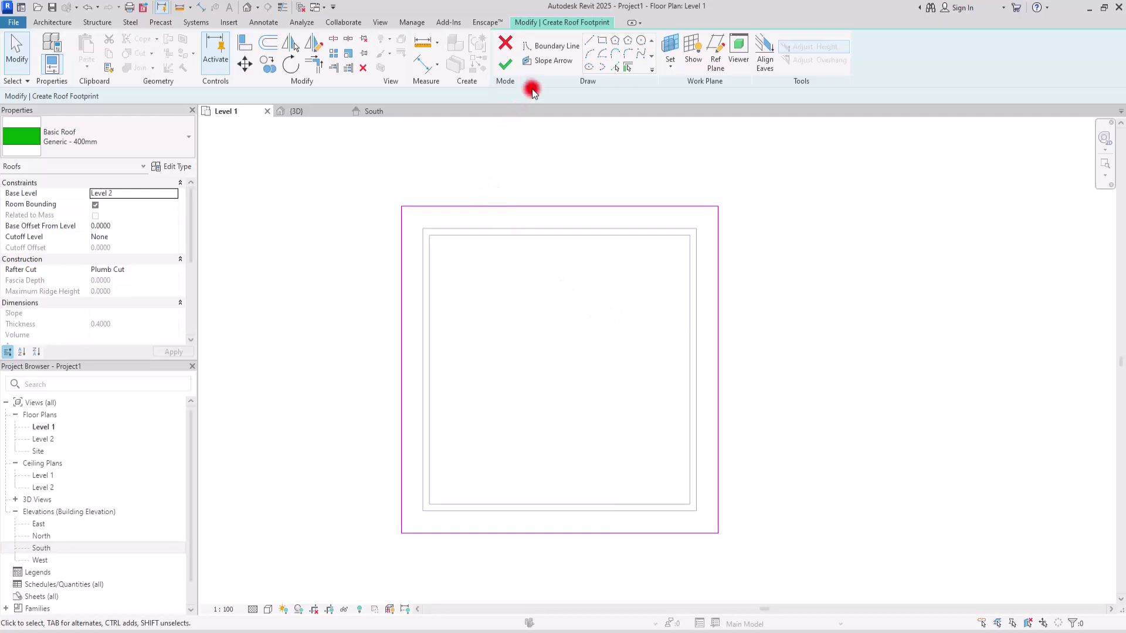
Step: Draw a diagonal slope arrow about 8.6 m long, at about 39°, inside the roof footprint
left_click(555, 61)
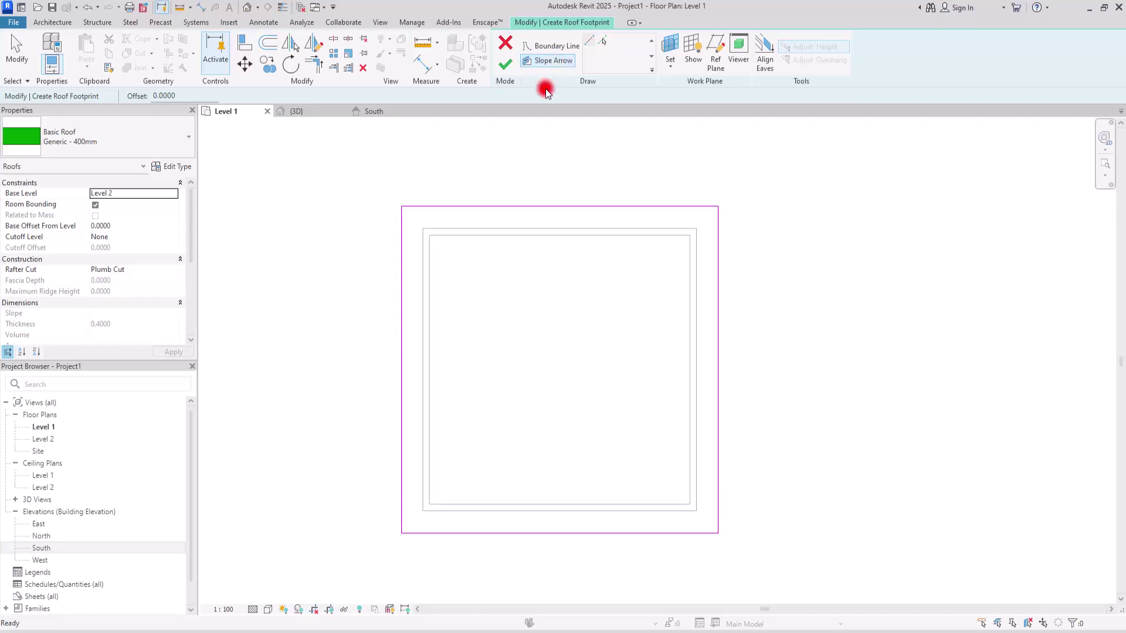
left_click(492, 421)
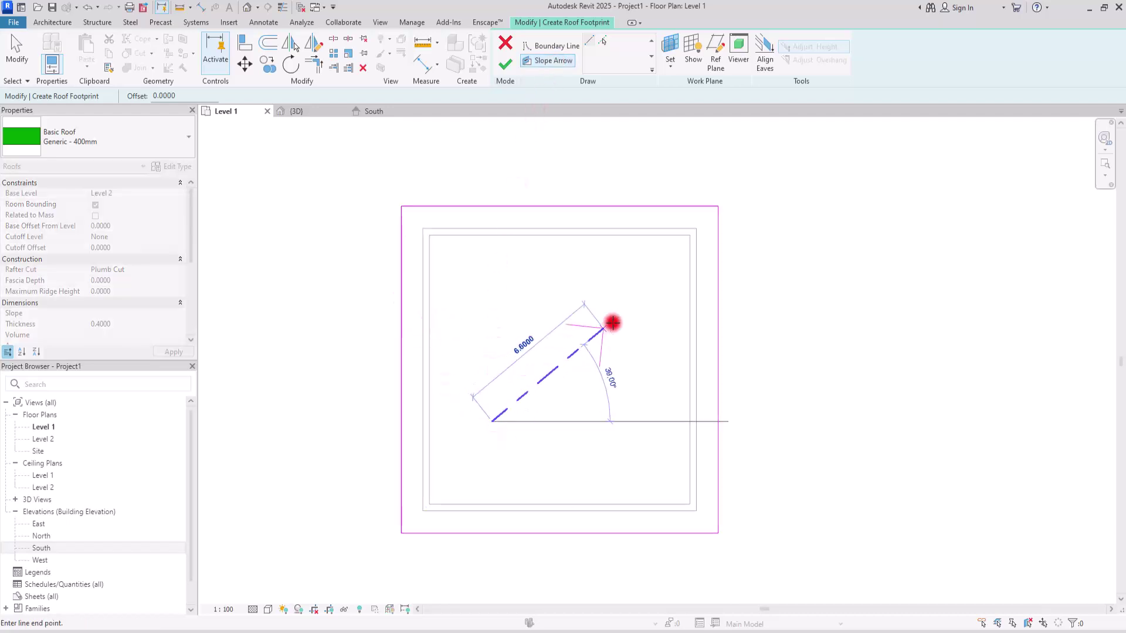
left_click(637, 300)
left_click(559, 405)
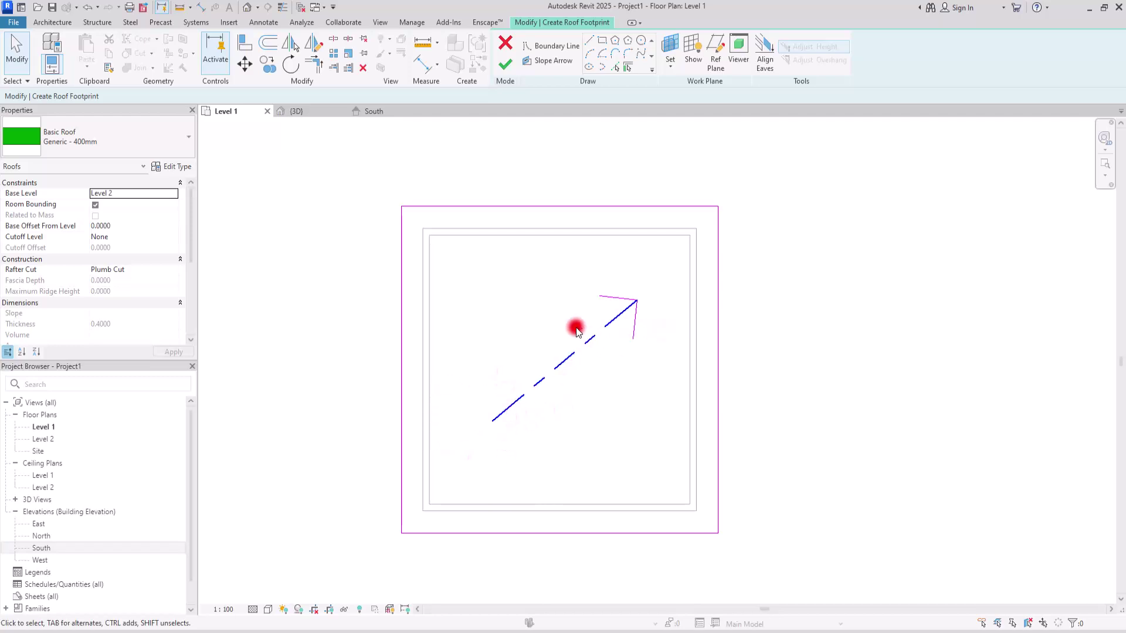
Step: Define the diagonal slope arrow by Slope instead of height at tail and set its slope to 25°
left_click(565, 359)
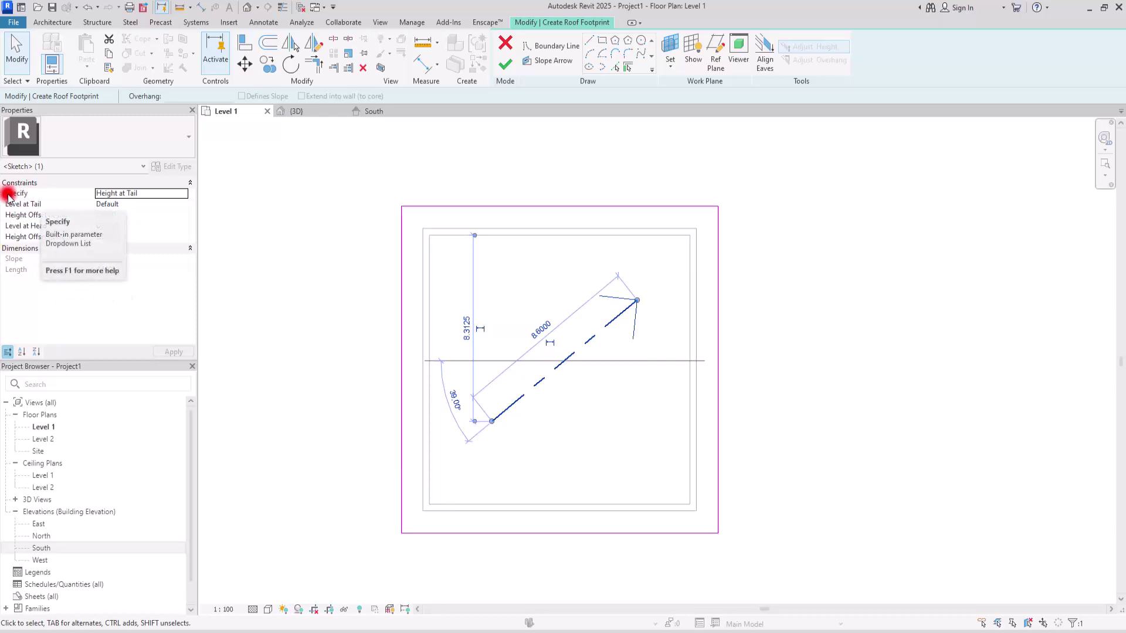
left_click(180, 196)
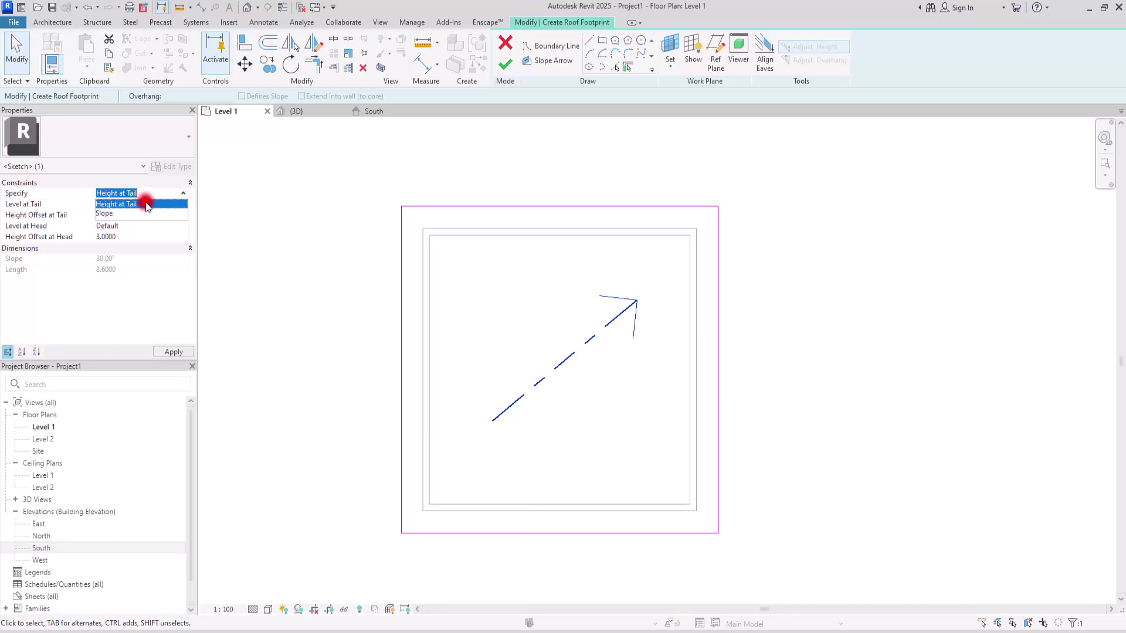
left_click(108, 214)
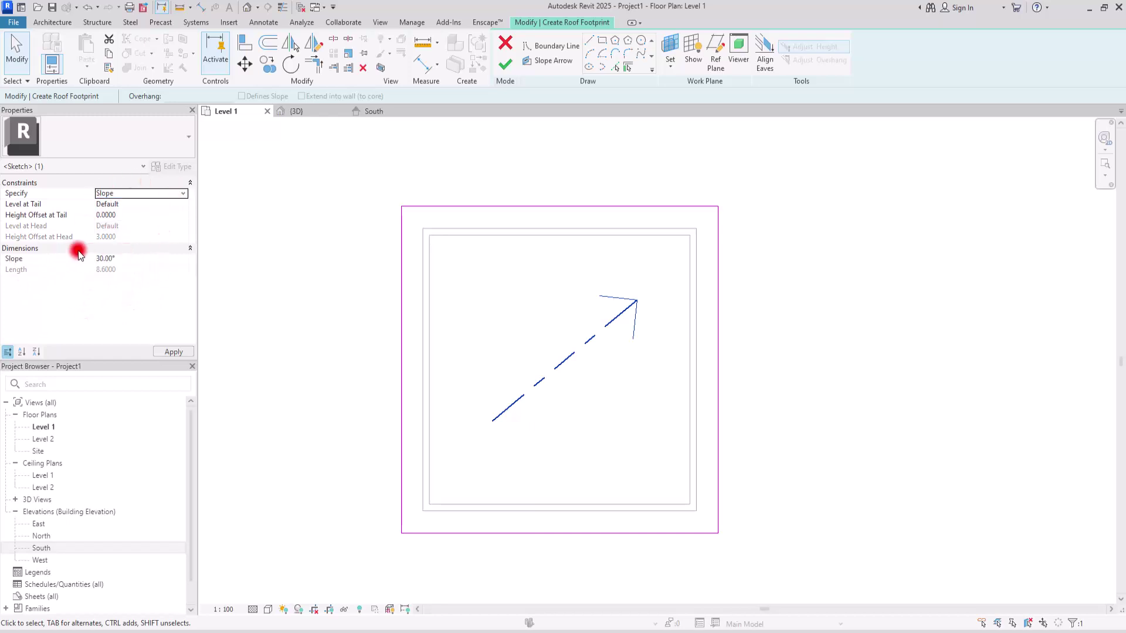
left_click(124, 258)
double_click(124, 258)
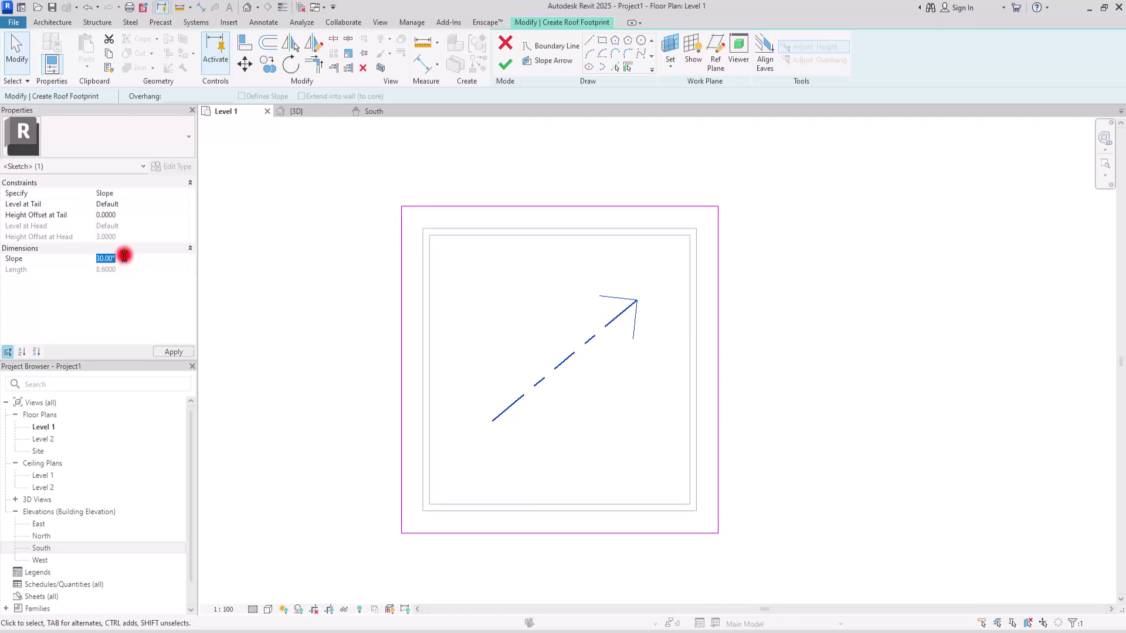
type("25")
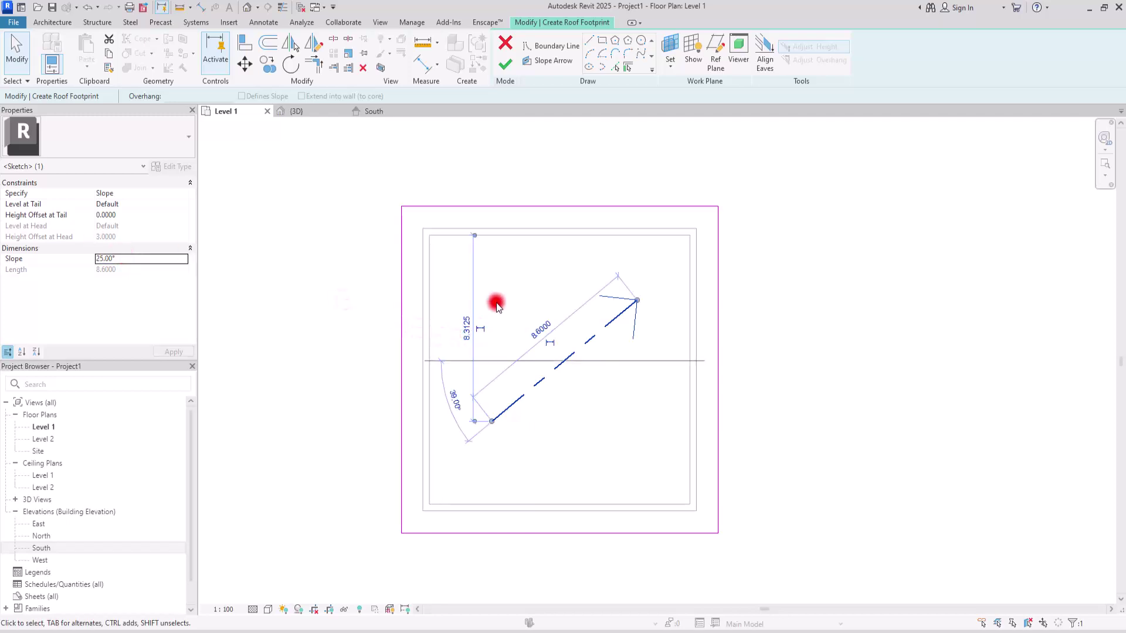
left_click(545, 269)
Step: Draw a slope arrow along the footprint's north edge, from the northwest corner to the northeast corner
left_click(550, 61)
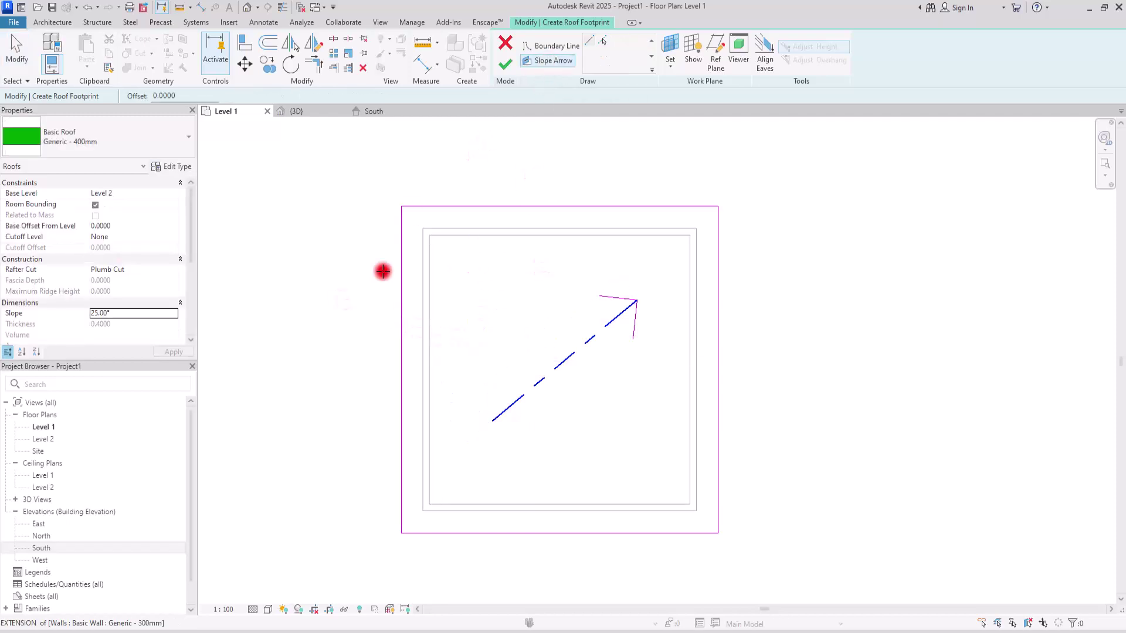
left_click(405, 206)
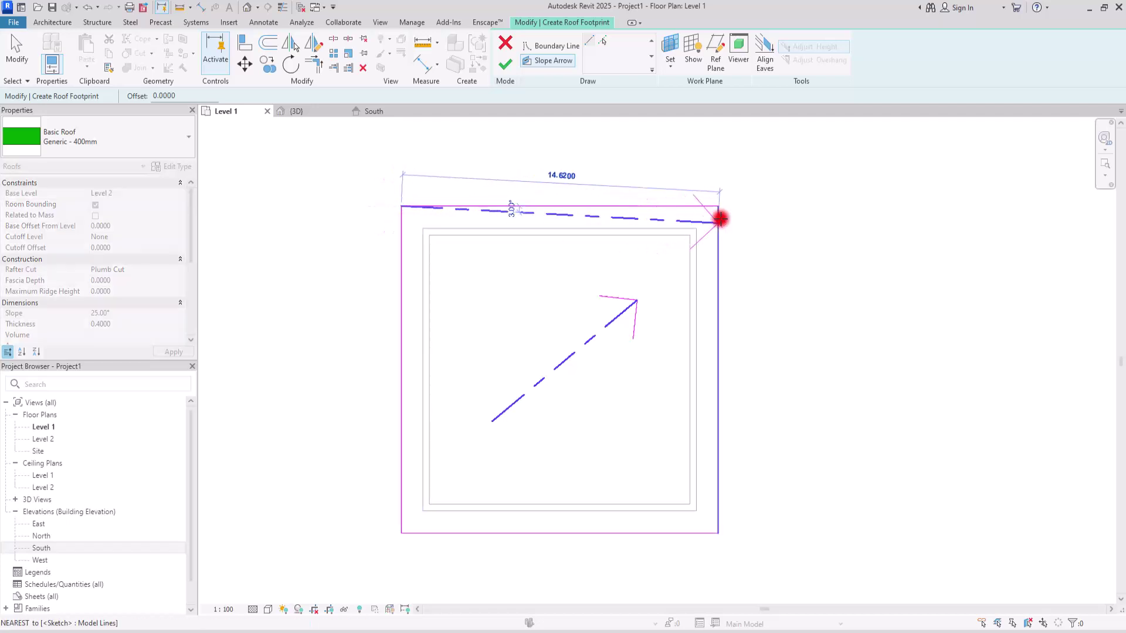
left_click(718, 206)
key("Escape")
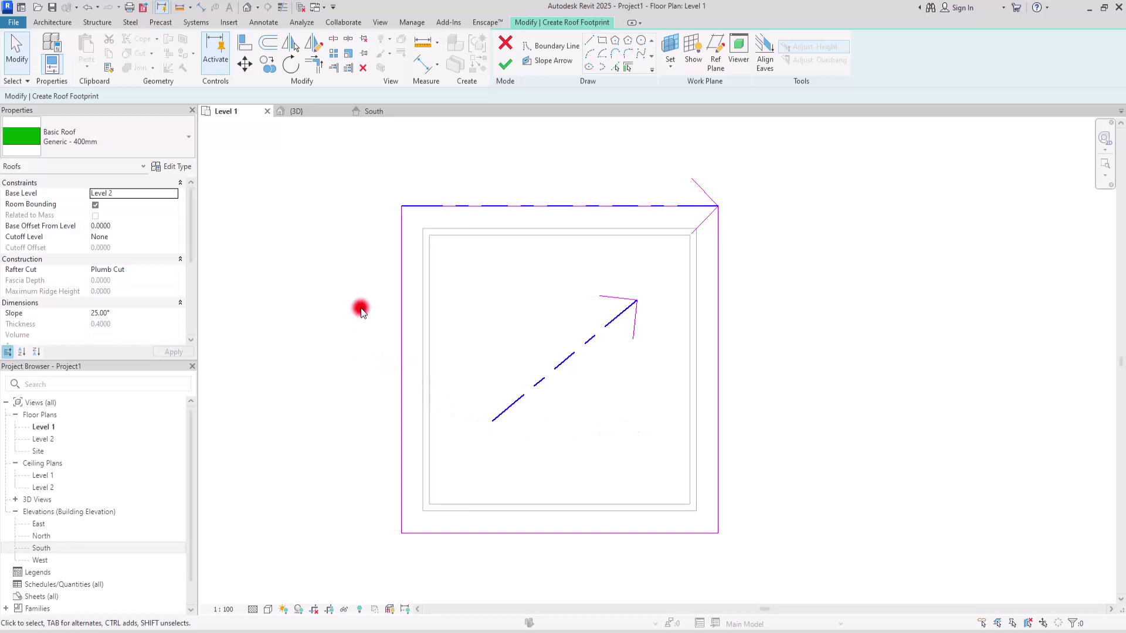
Step: Delete the diagonal slope arrow, finish the roof sketch and show the roof in the 3D view
left_click(578, 350)
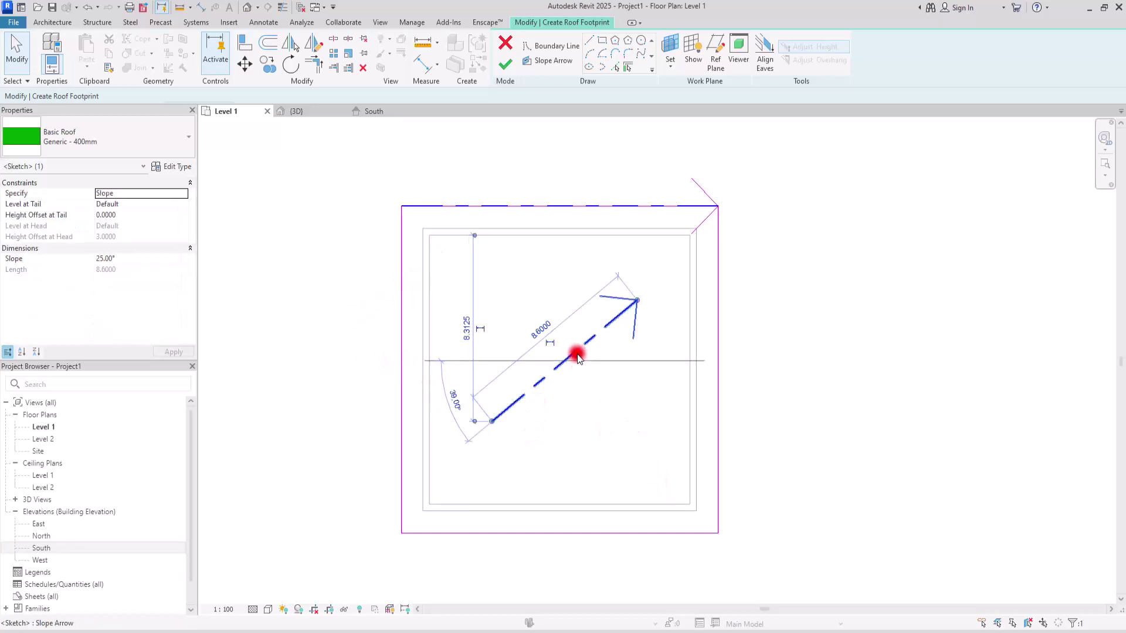
key("Delete")
left_click(504, 61)
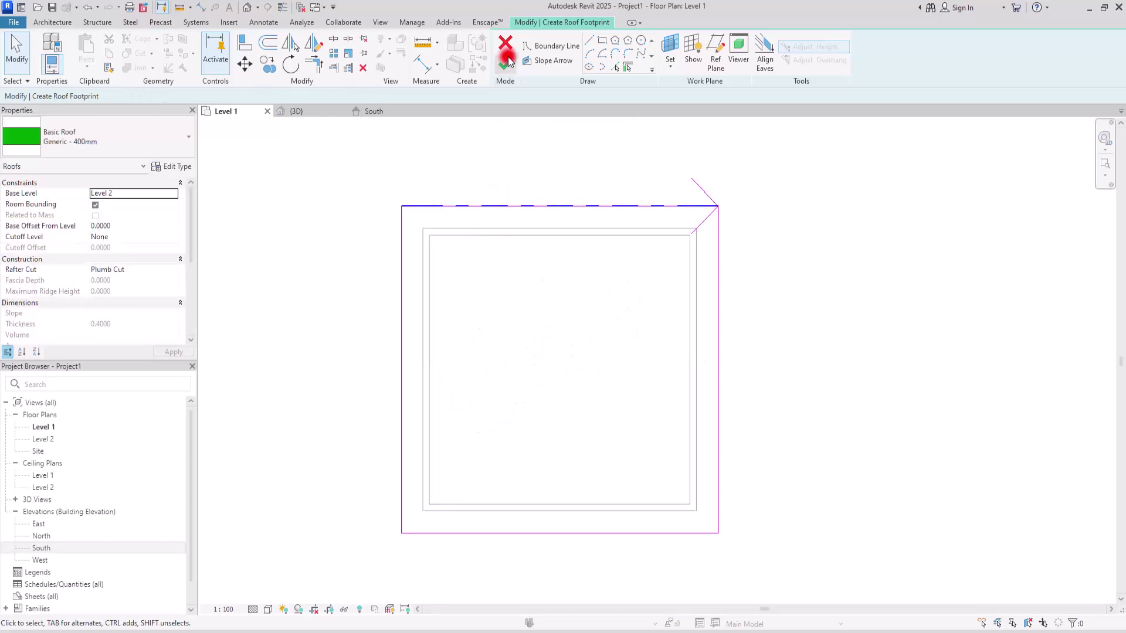
left_click(292, 111)
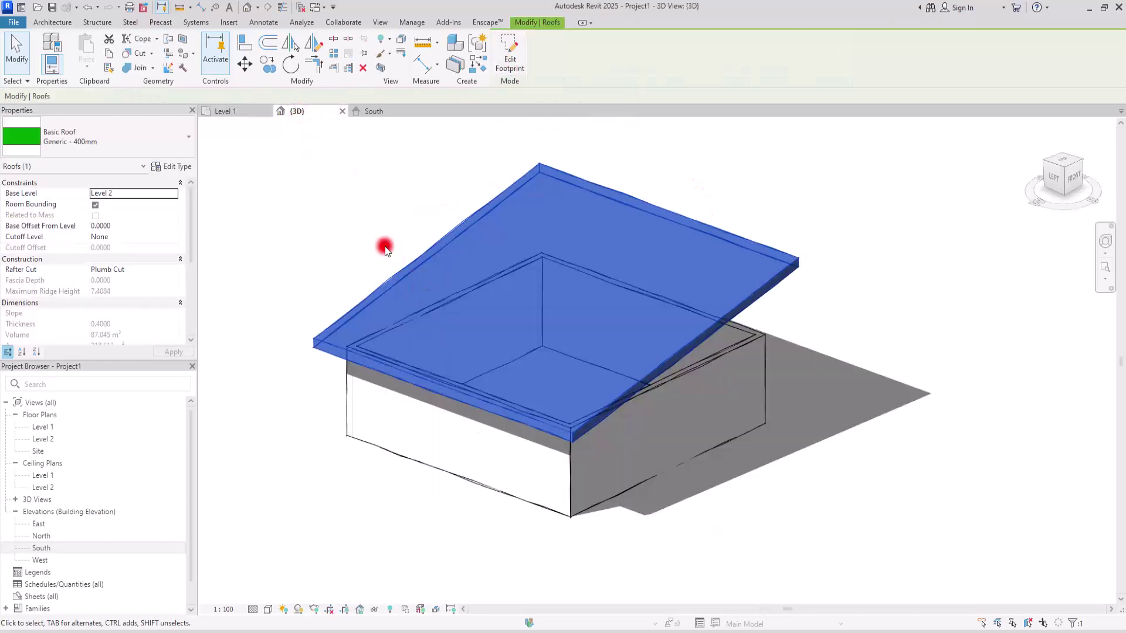
left_click(343, 219)
Step: Attach the tops of all four walls to the sloped roof and inspect the house from several sides
mouse_move(773, 397)
middle_mouse_down("shift")
mouse_move(824, 427)
mouse_move(563, 427)
mouse_move(329, 382)
middle_mouse_up("shift")
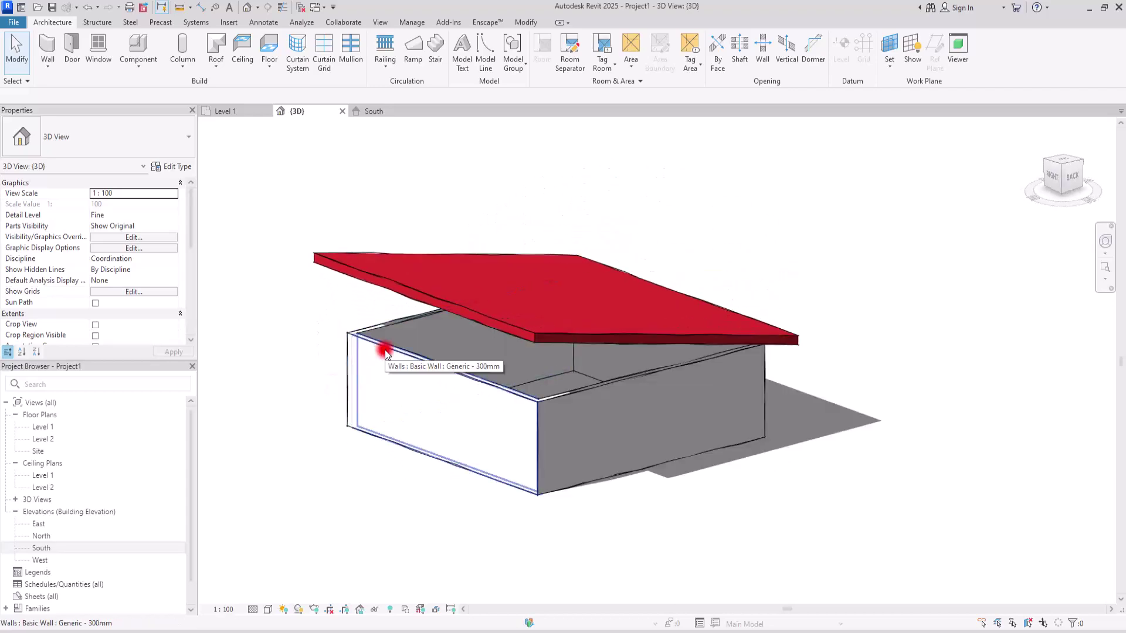
left_click(384, 350)
left_click(591, 57)
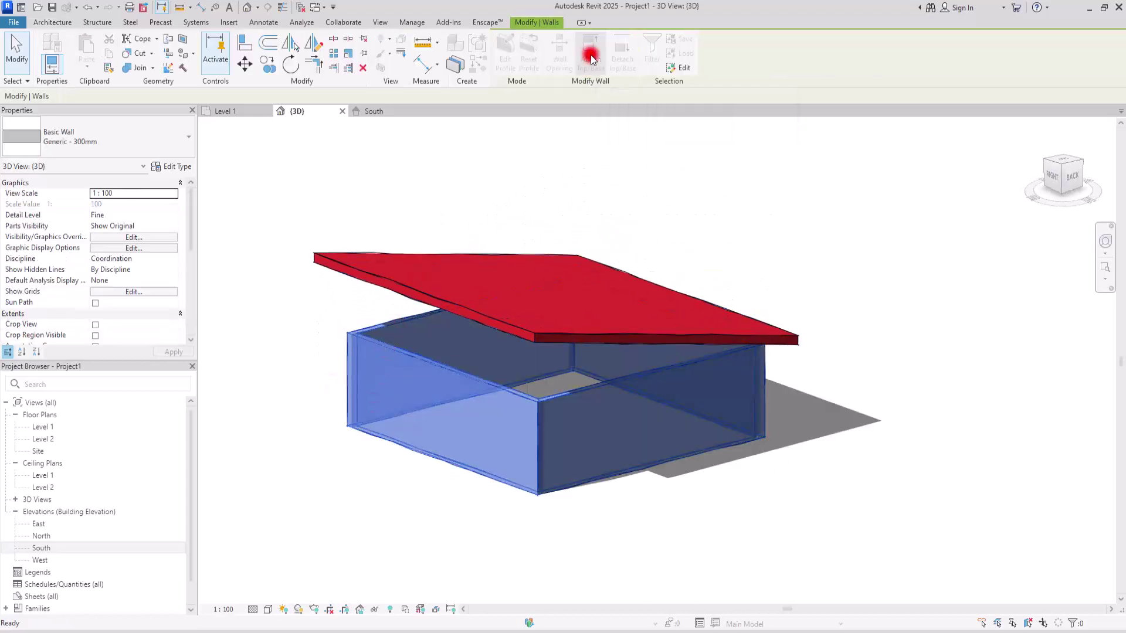
left_click(382, 273)
left_click(329, 189)
scroll(381, 308, "down", 3)
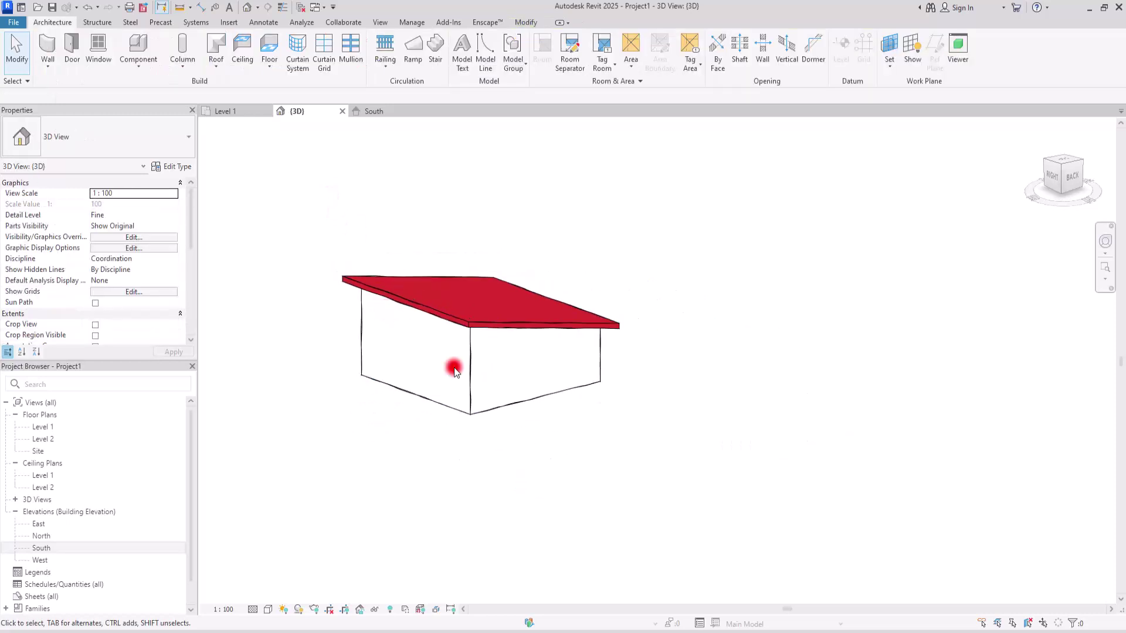
middle_click_drag(454, 368, 1023, 420, "shift")
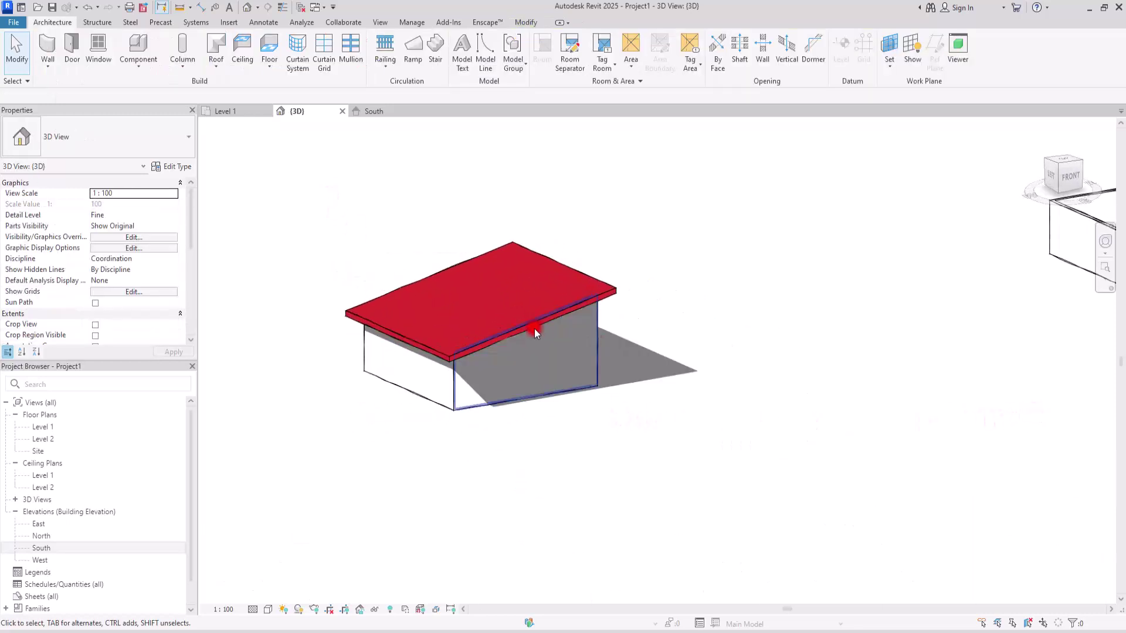
scroll(387, 293, "up", 3)
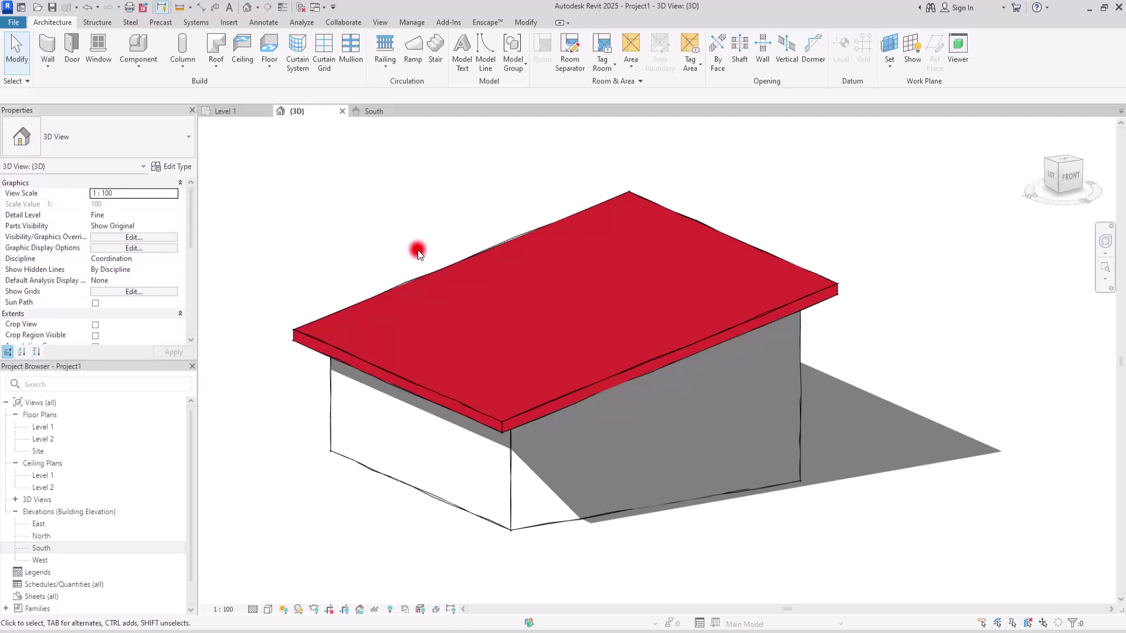
Step: Edit the roof's footprint and move the slope arrow's tail to the southwest corner, so the arrow runs diagonally to the northeast corner
left_click(421, 276)
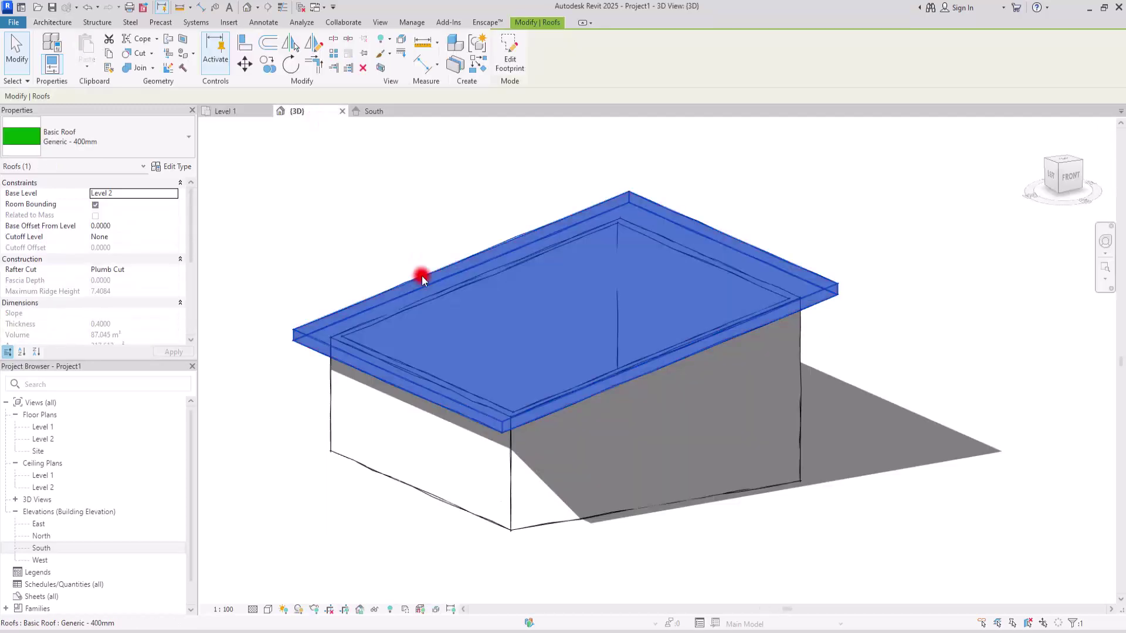
left_click(252, 111)
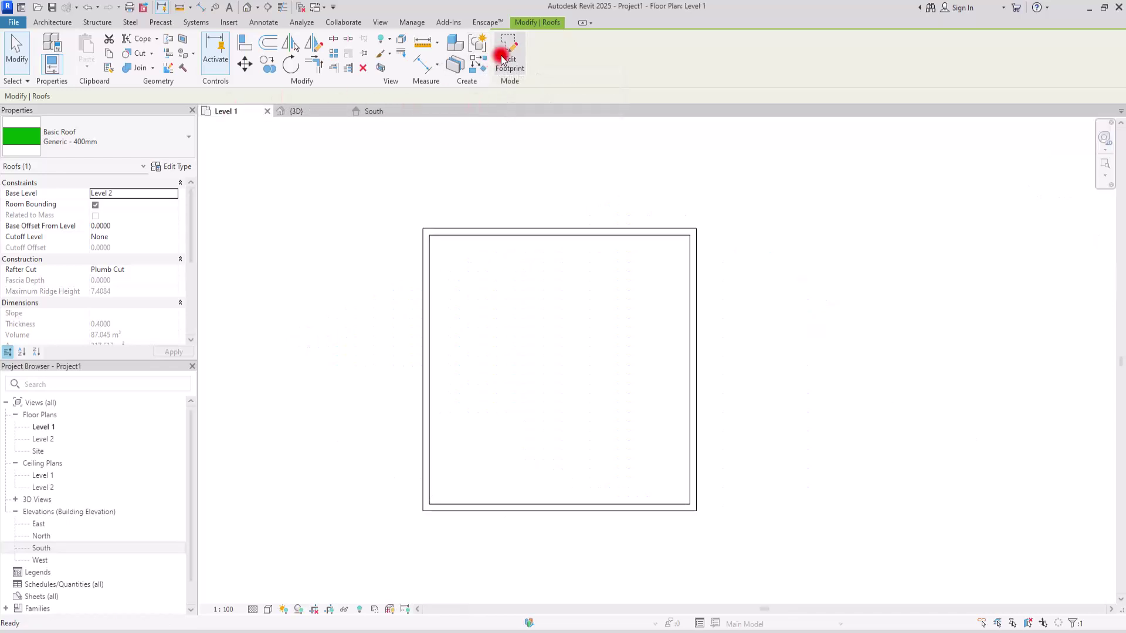
left_click(510, 45)
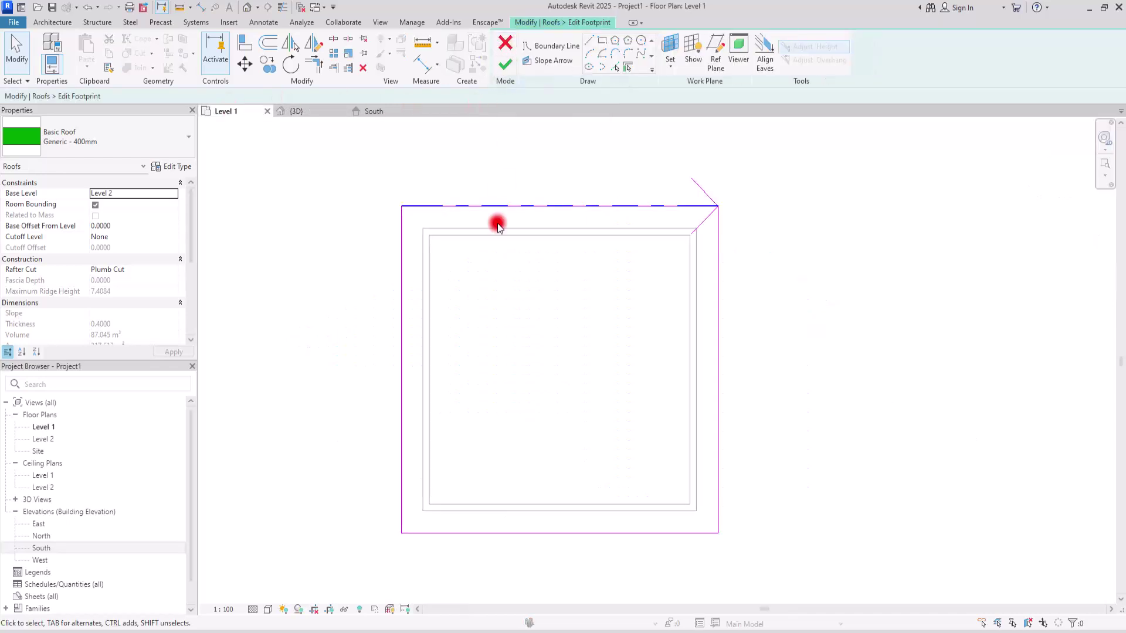
left_click(599, 208)
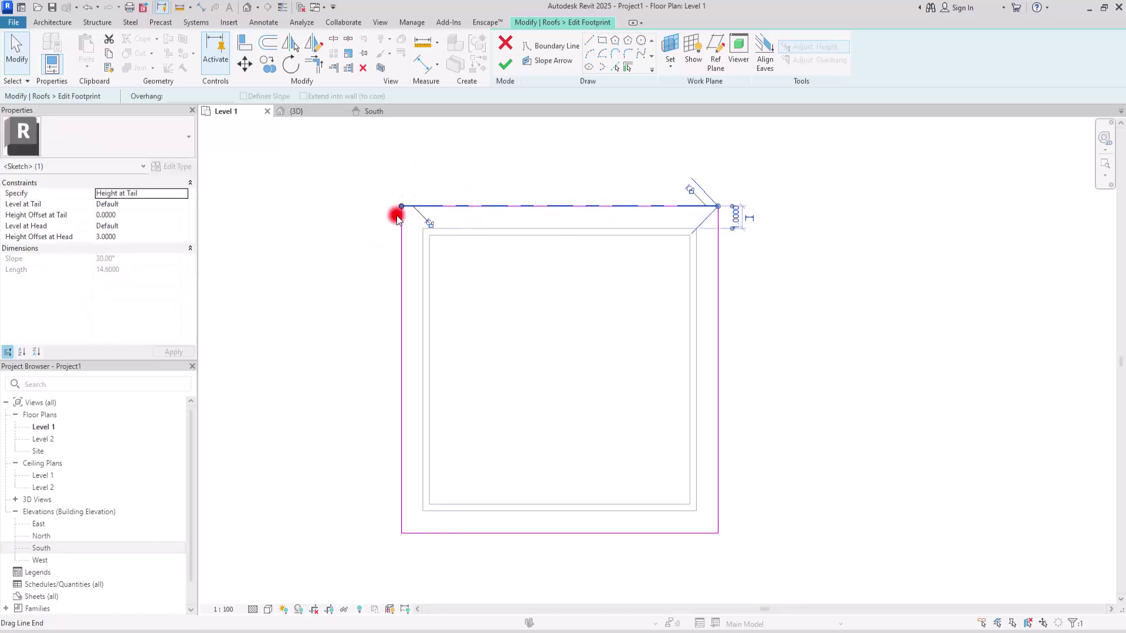
left_click_drag(398, 205, 405, 533)
left_click(498, 358)
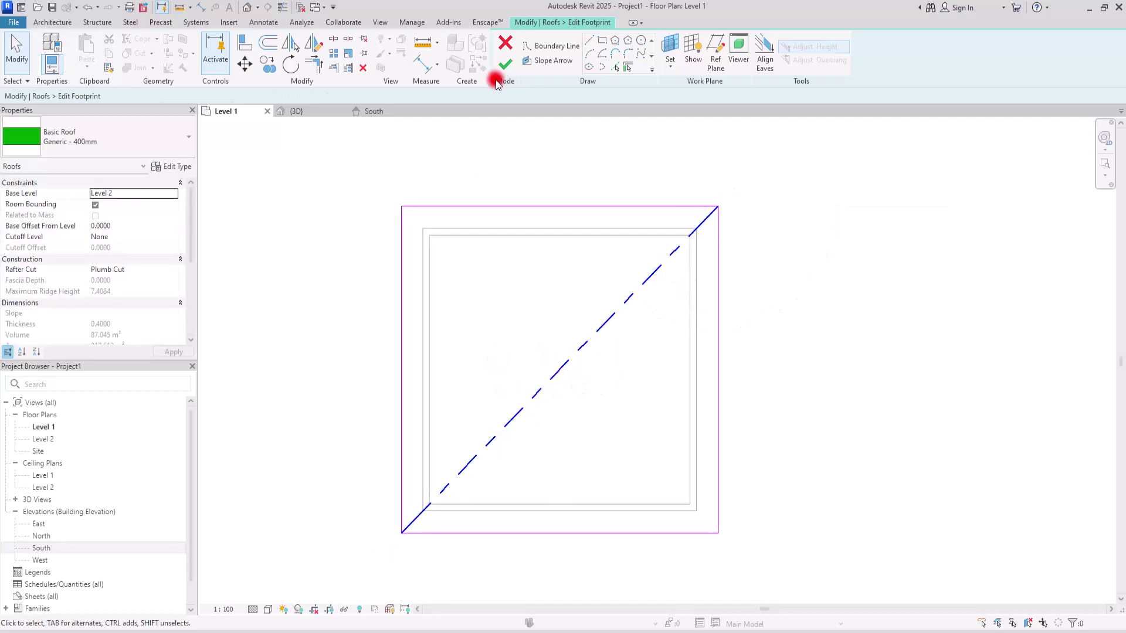
Step: Finish the footprint edit and inspect the diagonally sloped roof in the 3D view from several sides
left_click(505, 63)
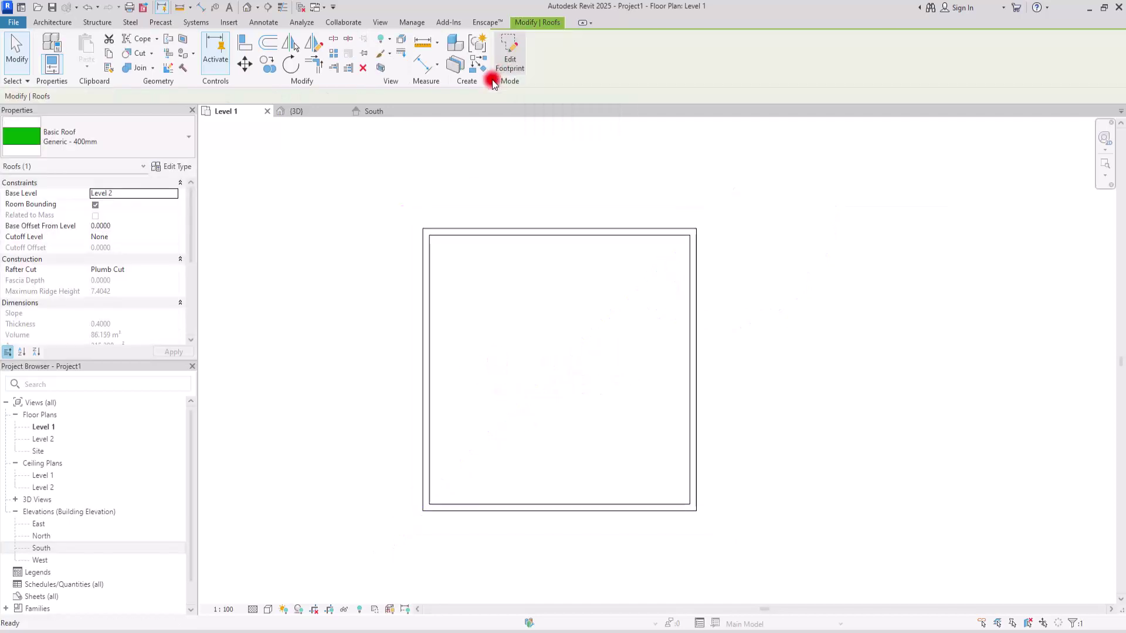
left_click(294, 109)
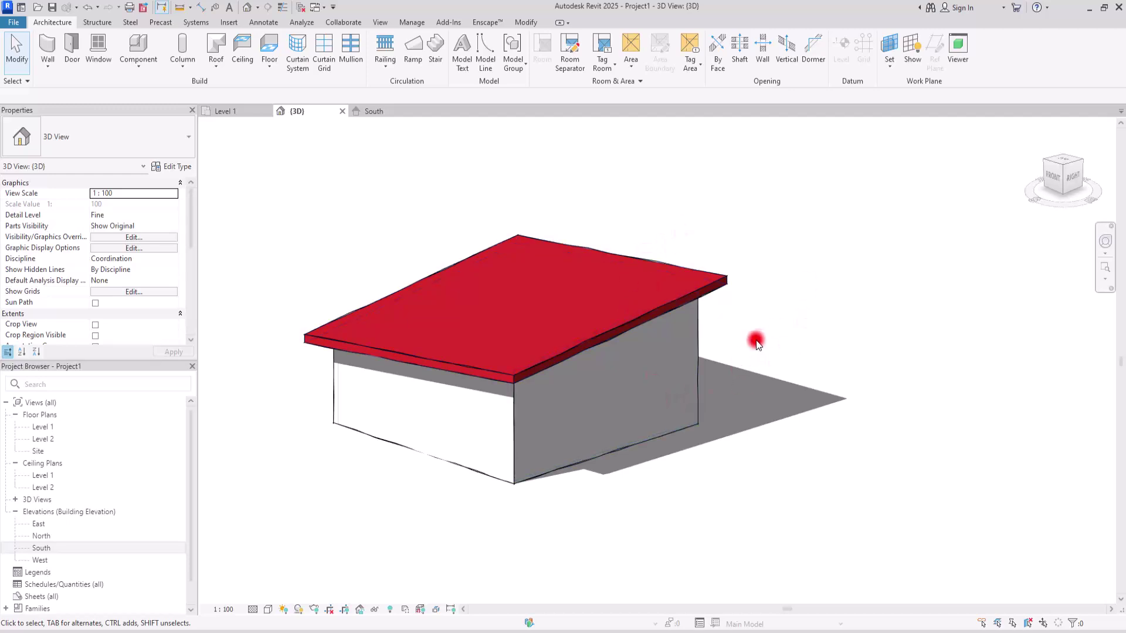
mouse_move(755, 337)
middle_mouse_down("shift")
mouse_move(750, 356)
mouse_move(502, 415)
mouse_move(649, 394)
mouse_move(807, 238)
middle_mouse_up("shift")
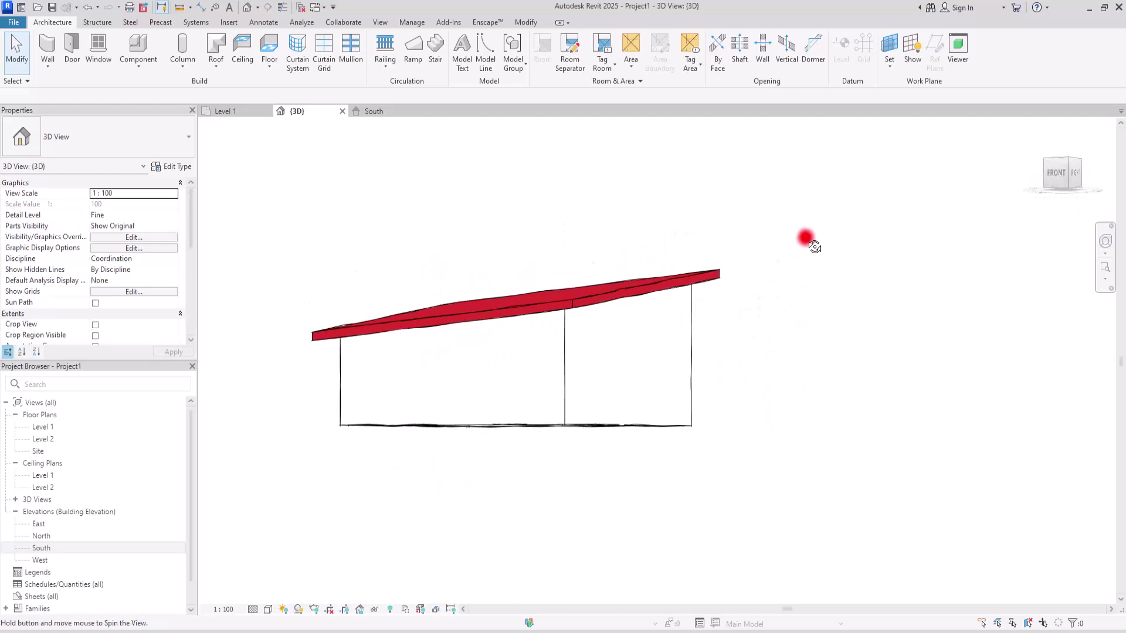
middle_click_drag(762, 297, 677, 430, "shift")
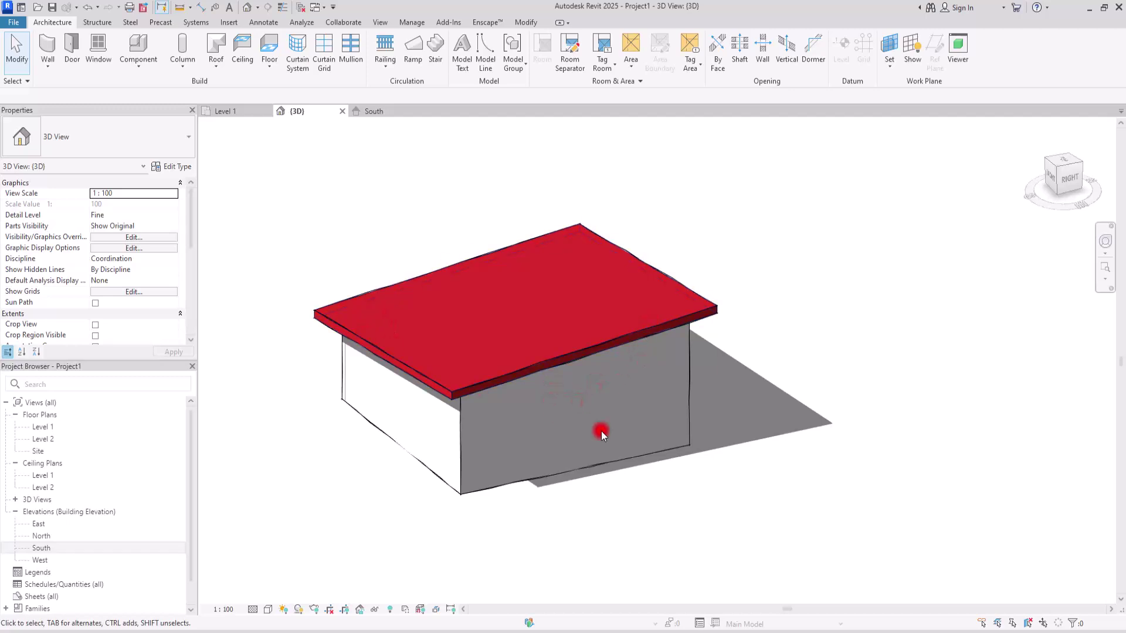
middle_click_drag(642, 421, 569, 422, "shift")
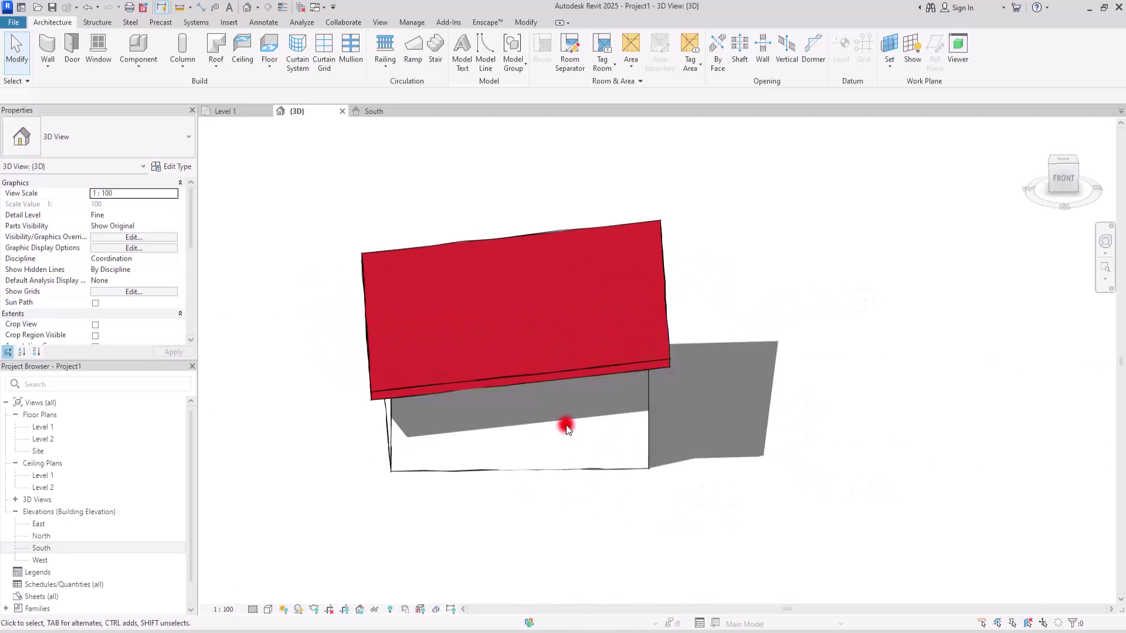
Step: On the Level 1 plan, start a new footprint roof moved to Level 2 and sketch a rectangular boundary offset 1 m outside the walls
left_click(222, 111)
middle_click_drag(299, 234, 283, 316)
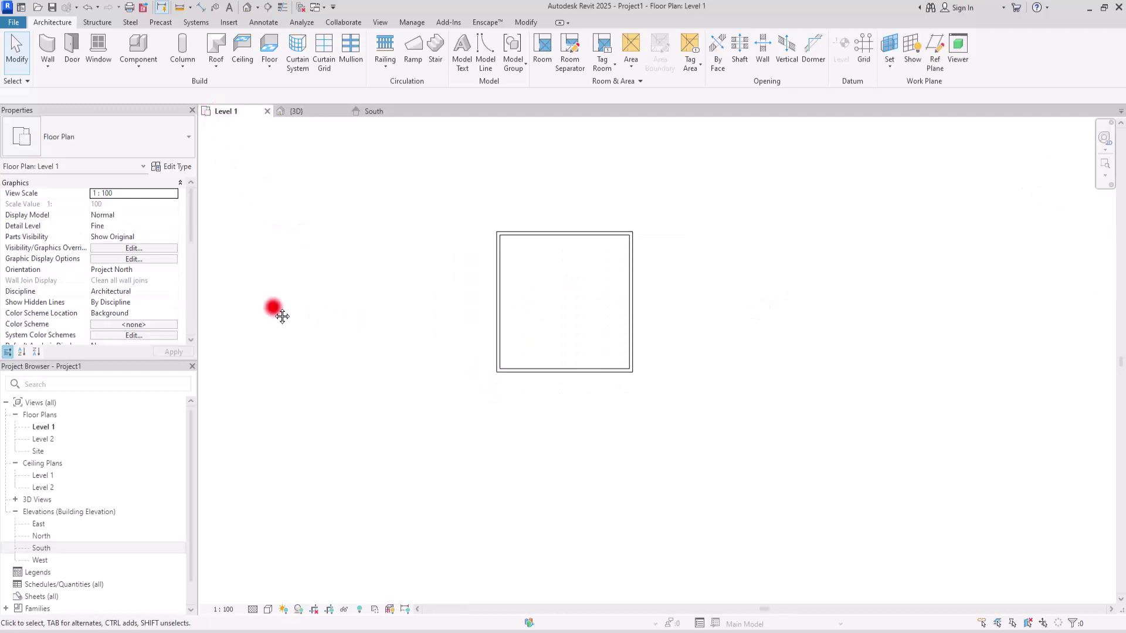
scroll(540, 272, "up", 4)
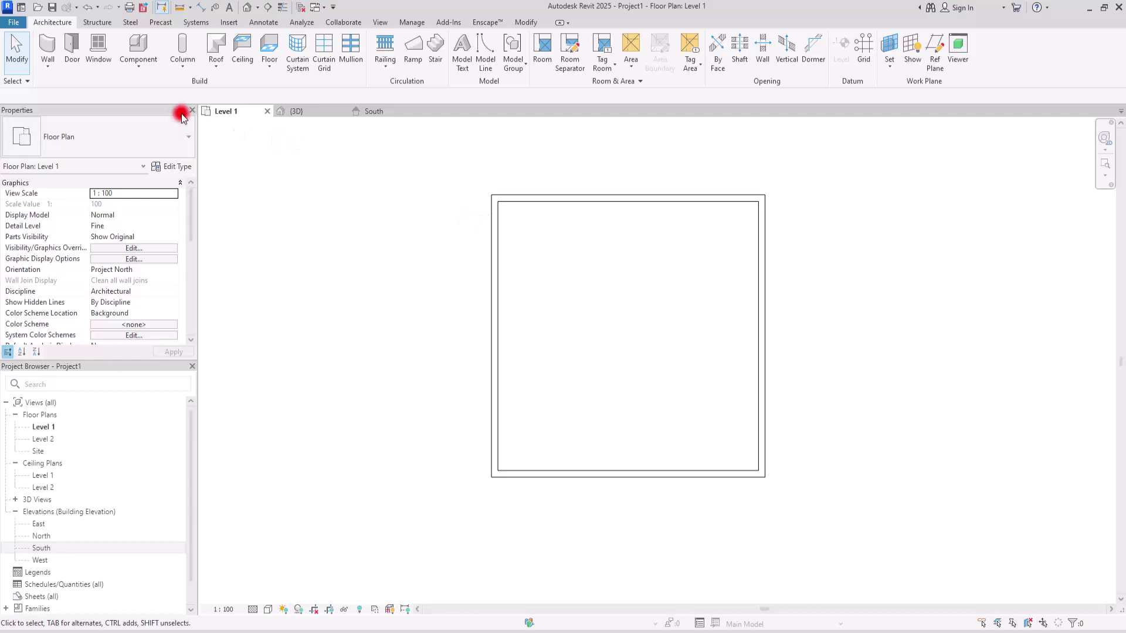
left_click(215, 43)
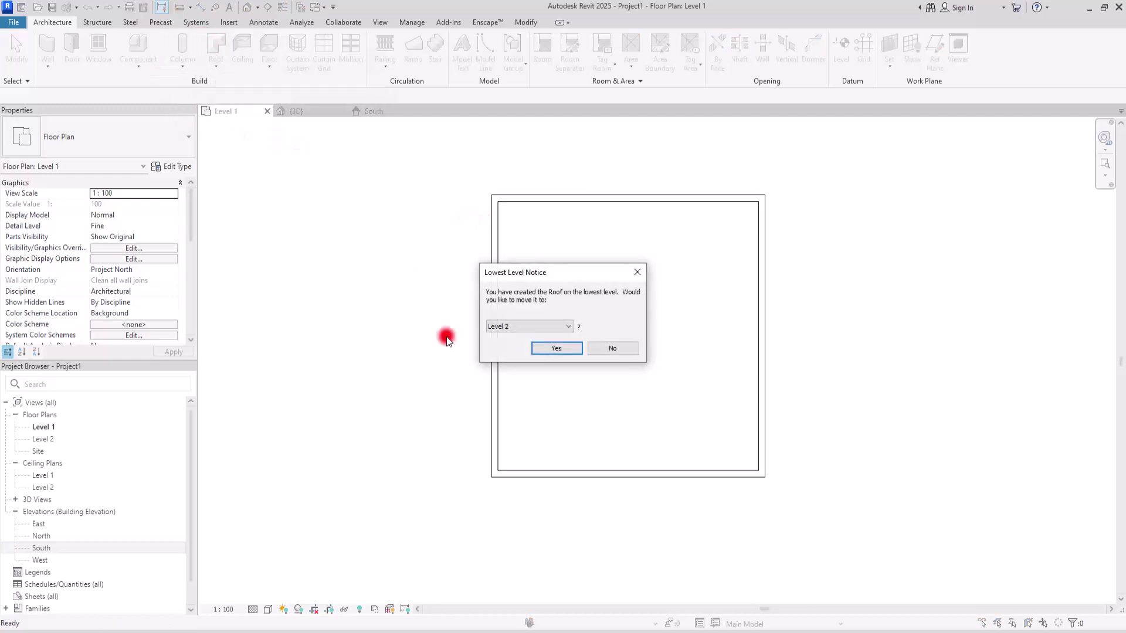
left_click(545, 353)
left_click(606, 41)
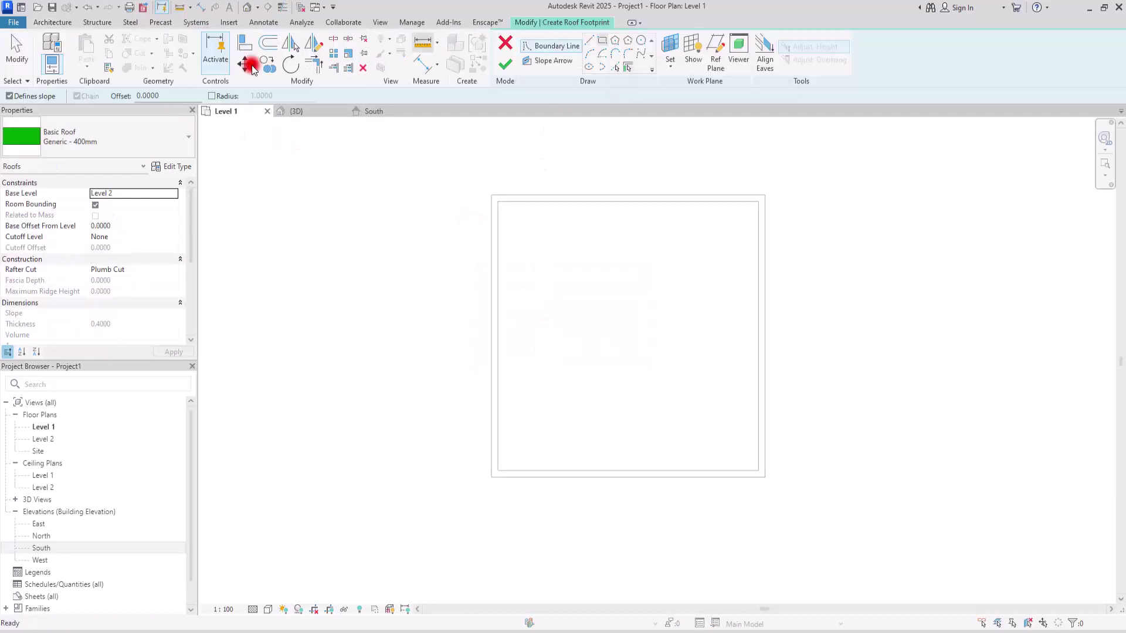
left_click(134, 97)
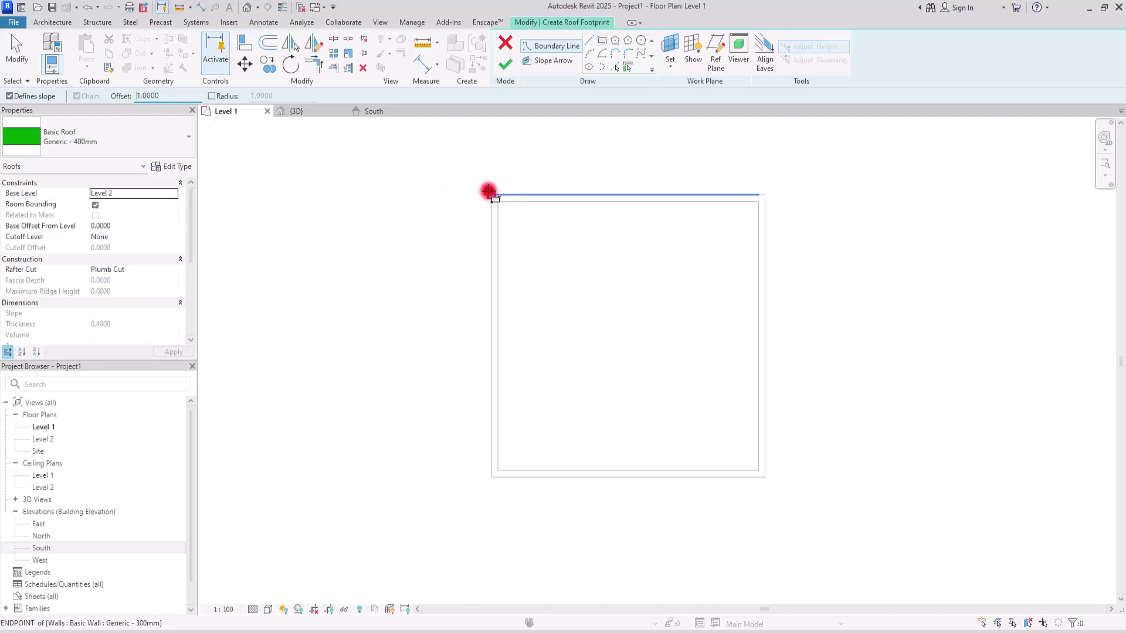
left_click(491, 195)
left_click(767, 474)
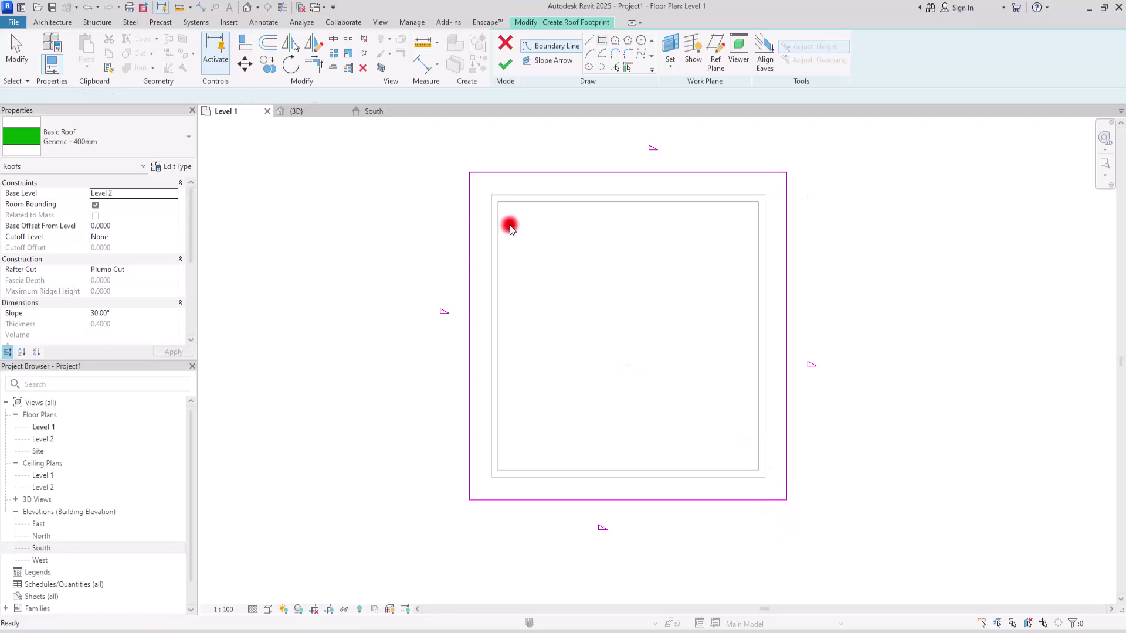
Step: Select all four boundary lines of the new footprint and turn off Defines Slope for them
key("Escape")
left_click_drag(435, 139, 832, 506)
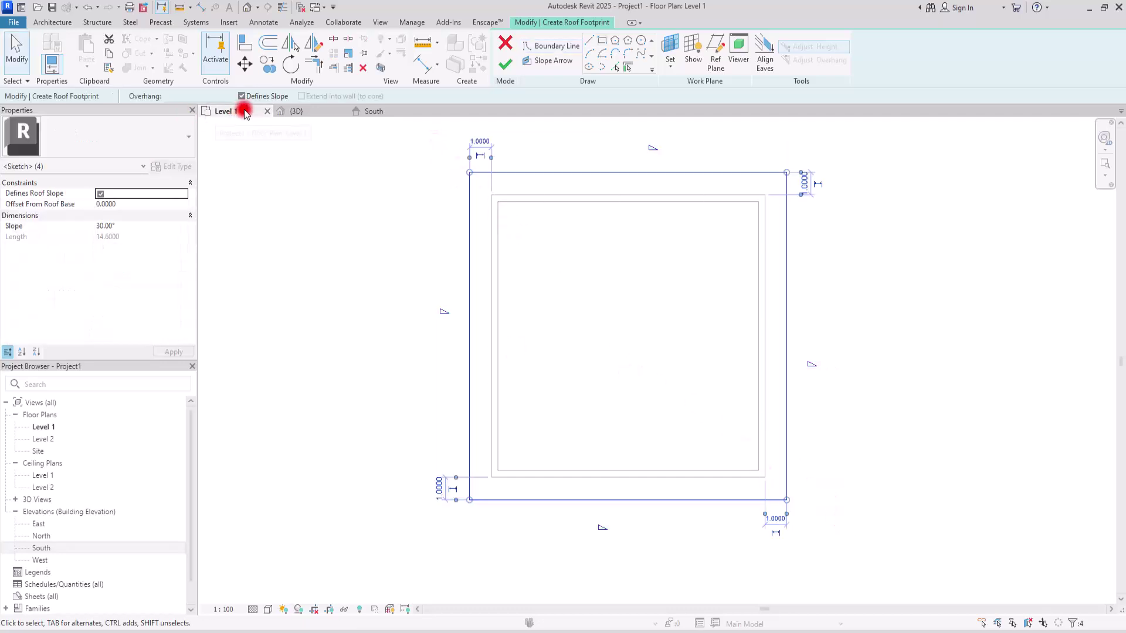
left_click(301, 232)
Step: Draw a slope arrow along the north edge from the northwest corner to the edge's midpoint
left_click(549, 62)
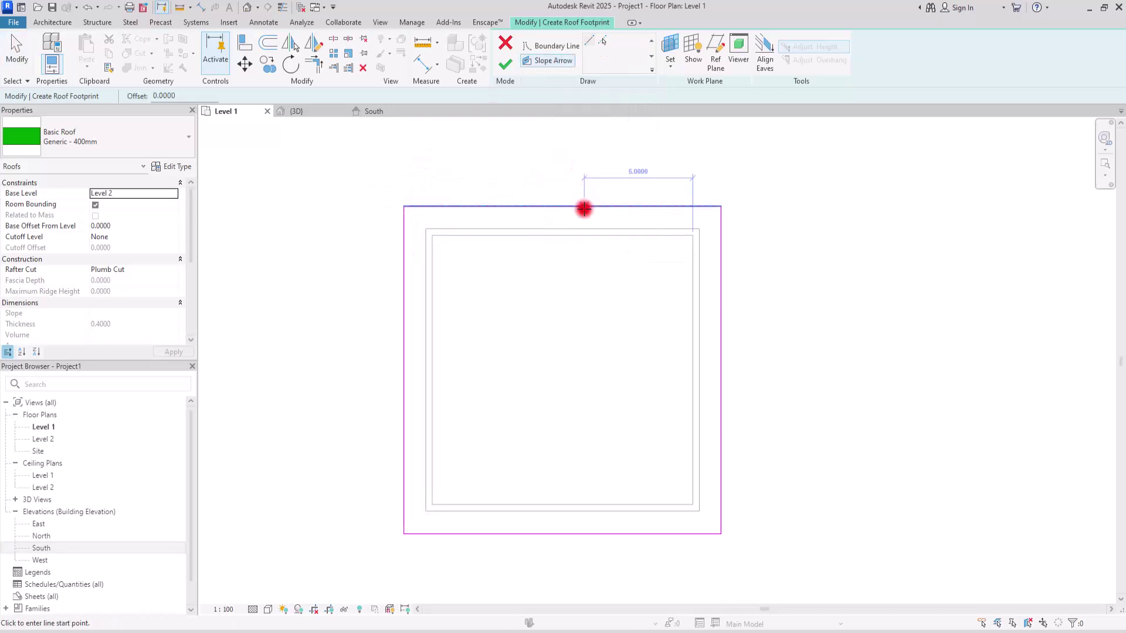
left_click(404, 206)
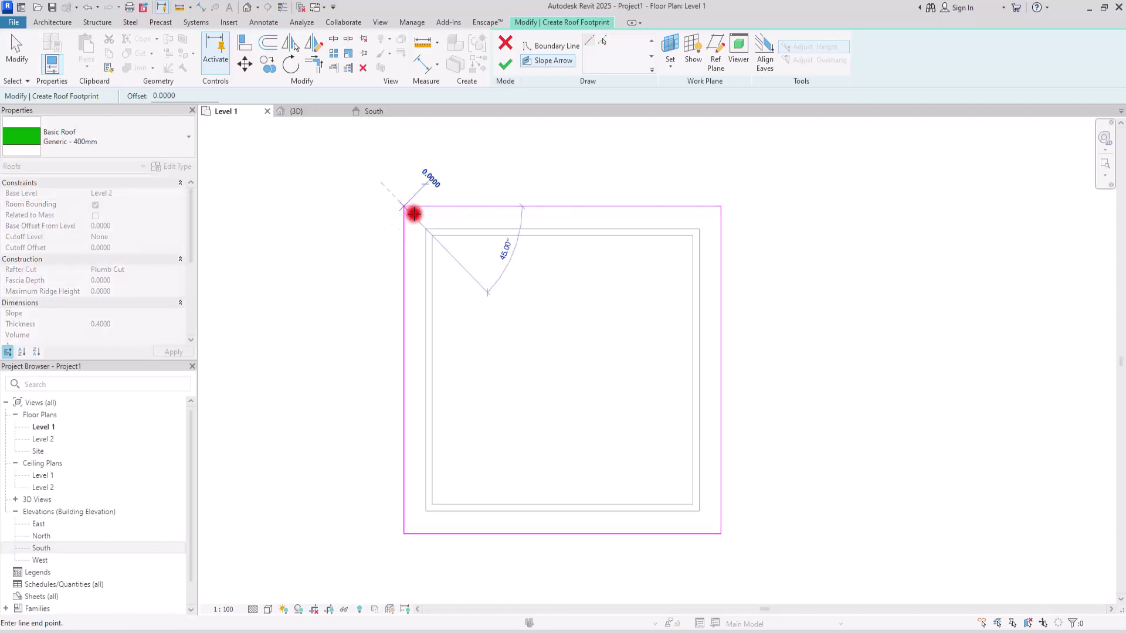
left_click(562, 205)
left_click(451, 319)
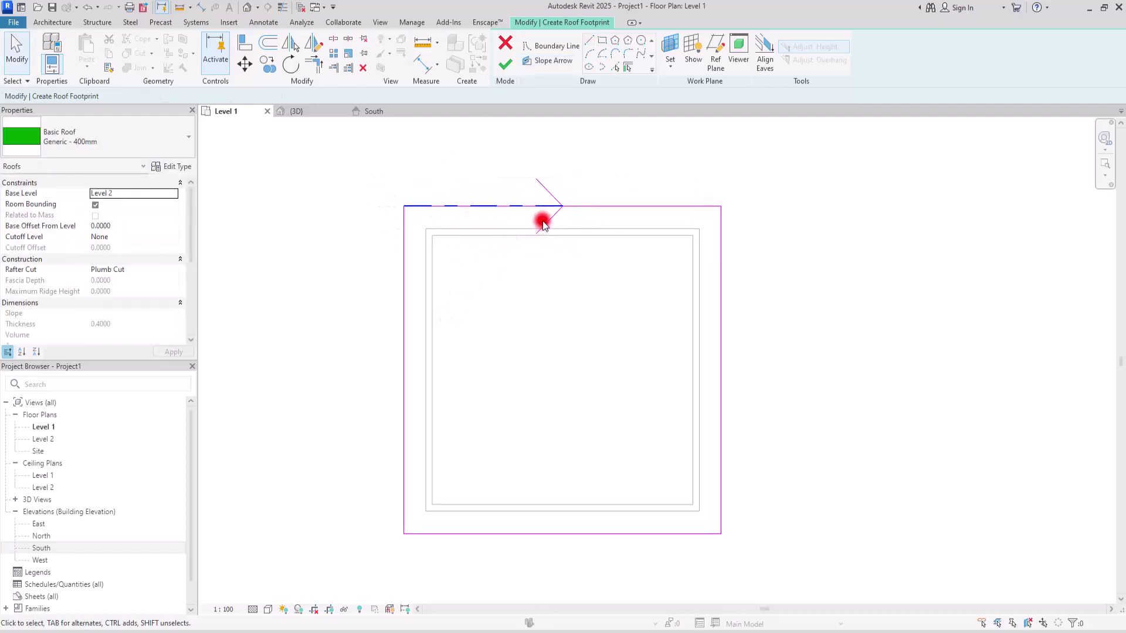
Step: Set the northwest slope arrow's Level at Tail and Level at Head to Level 2 and its Height Offset at Head to 2 m
left_click(543, 225)
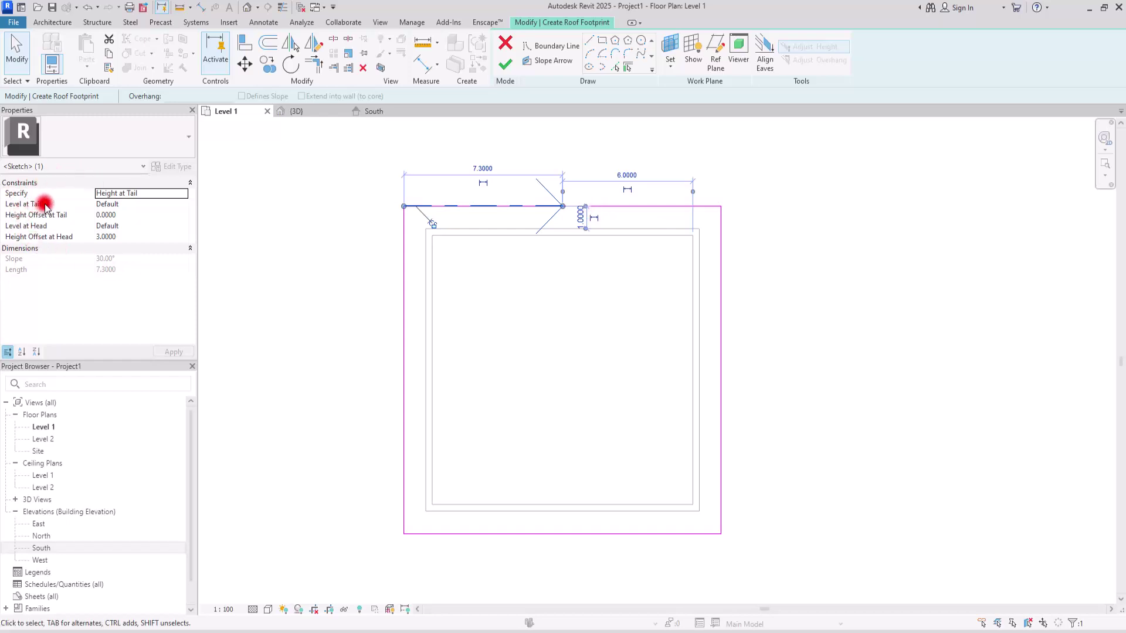
left_click(185, 206)
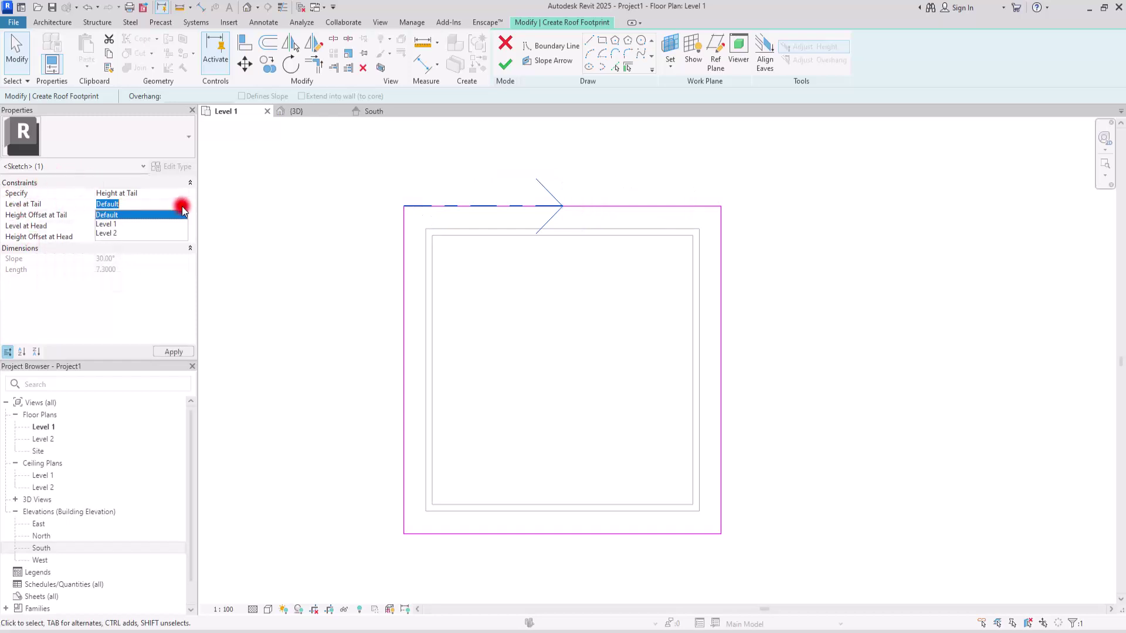
left_click(112, 232)
left_click(7, 228)
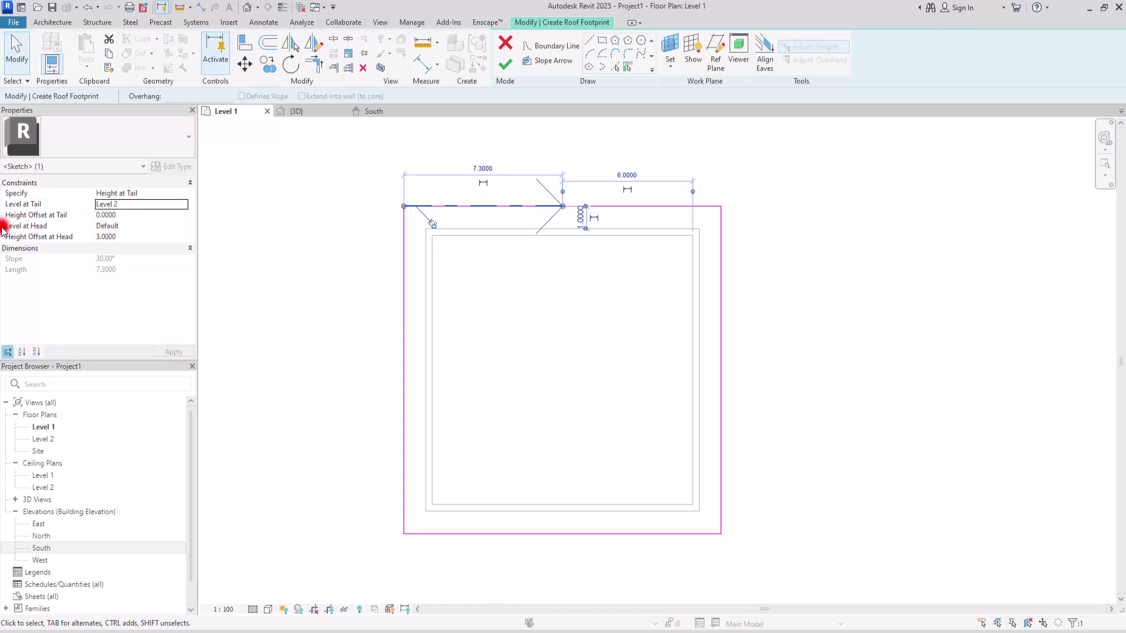
left_click(174, 228)
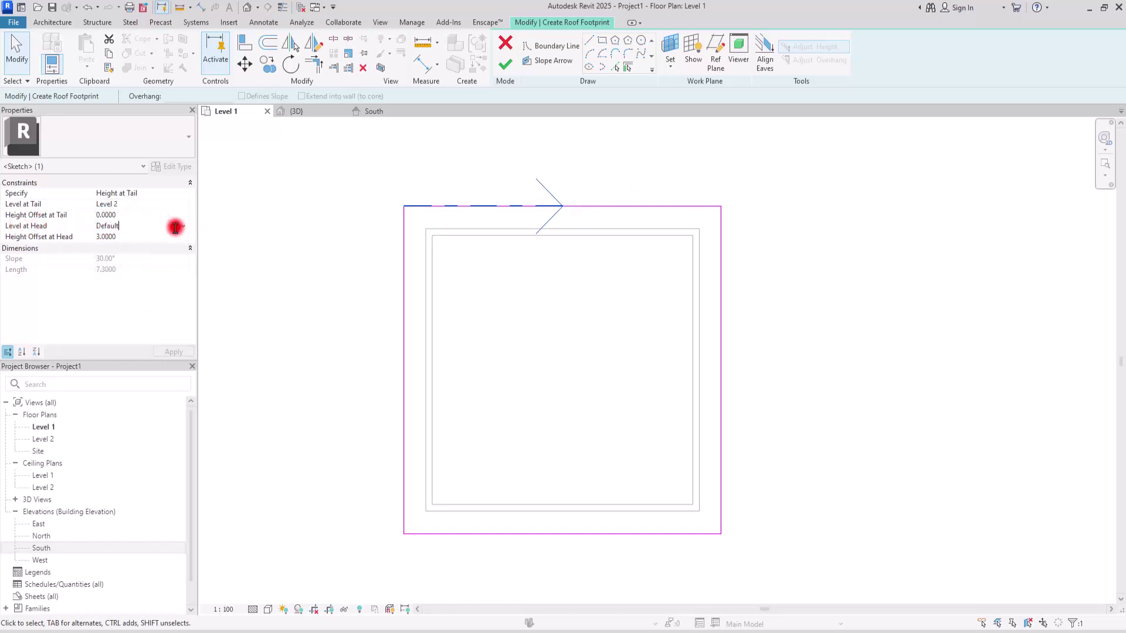
left_click(181, 228)
left_click(107, 260)
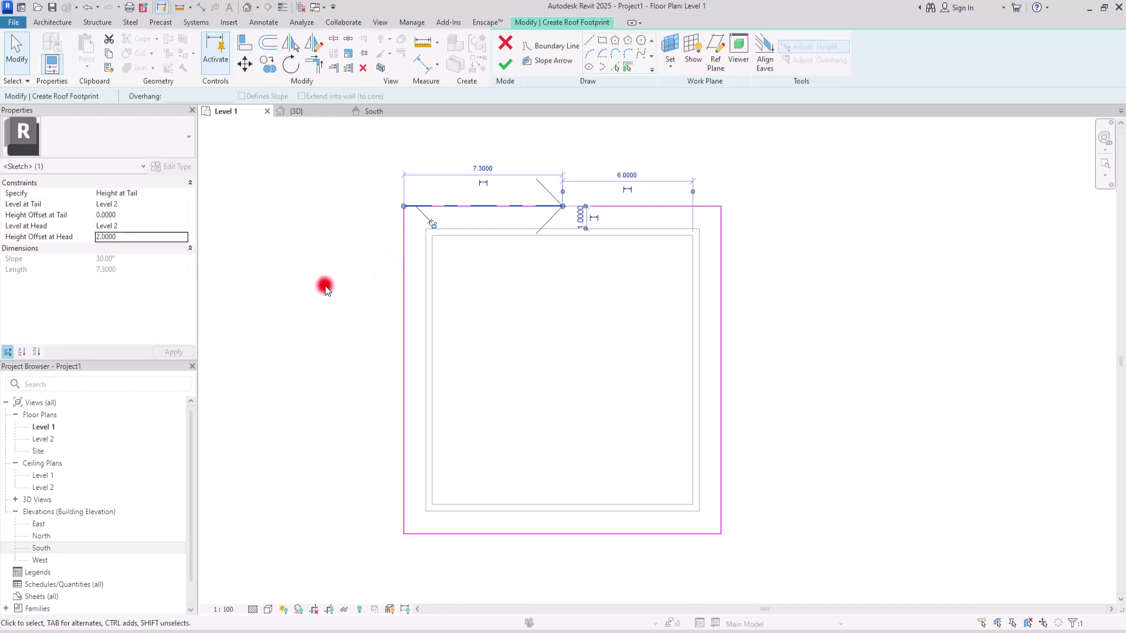
left_click(670, 328)
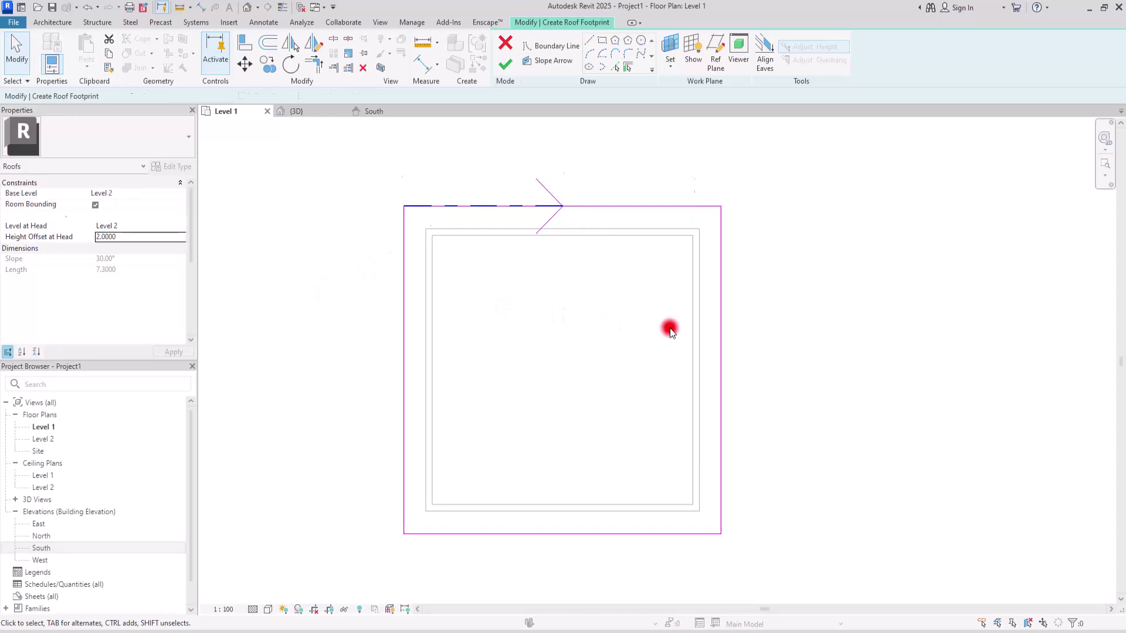
Step: Draw a second slope arrow along the north edge from the northeast corner to the edge's midpoint
left_click(552, 60)
left_click(721, 206)
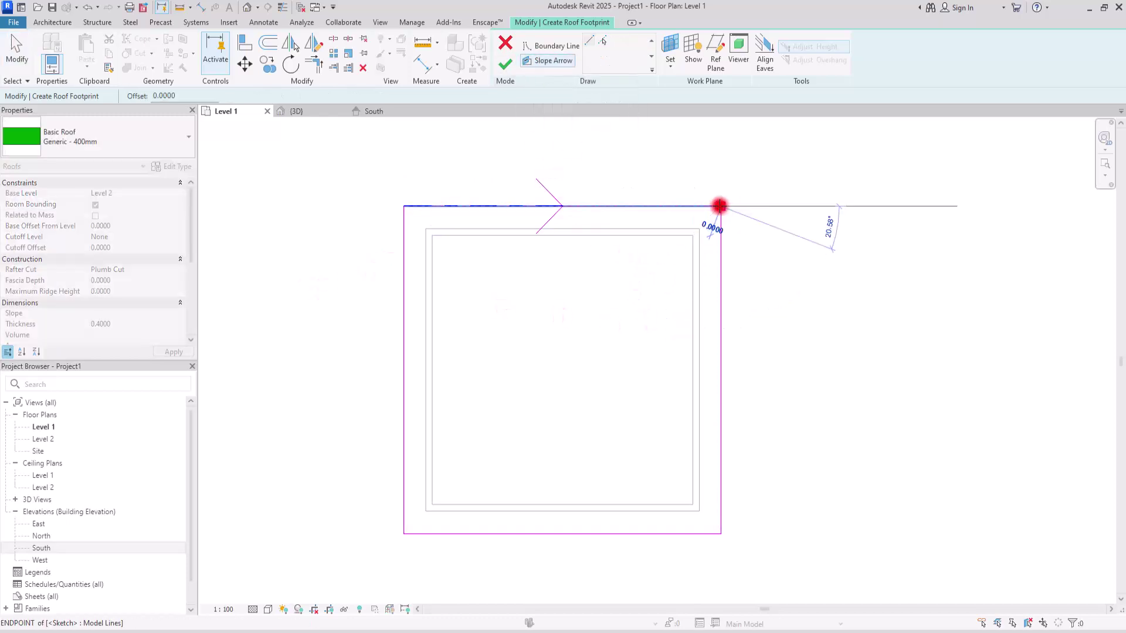
left_click(565, 206)
key("Escape")
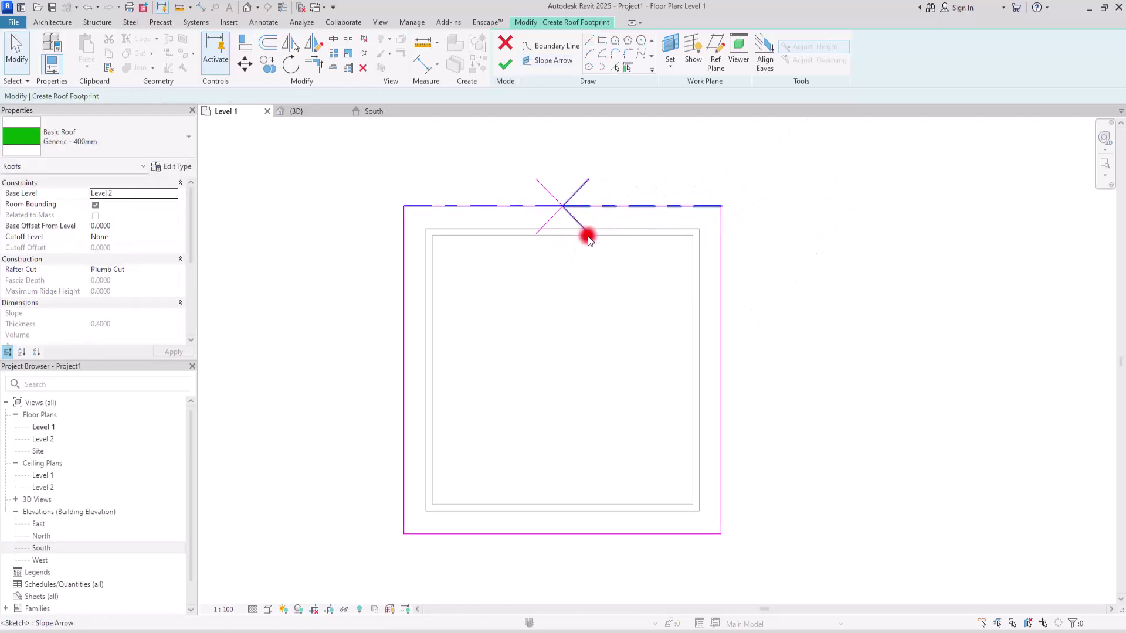
Step: Set the northeast slope arrow's tail and head levels to Level 2 and its Height Offset at Head to 2 m
left_click(586, 187)
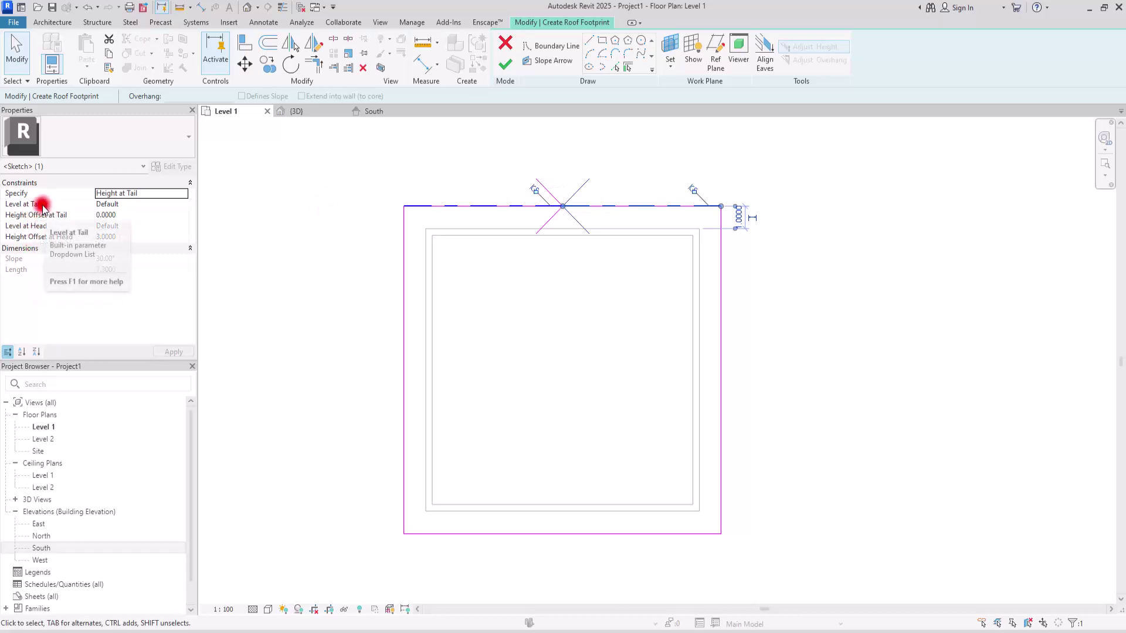
left_click(179, 205)
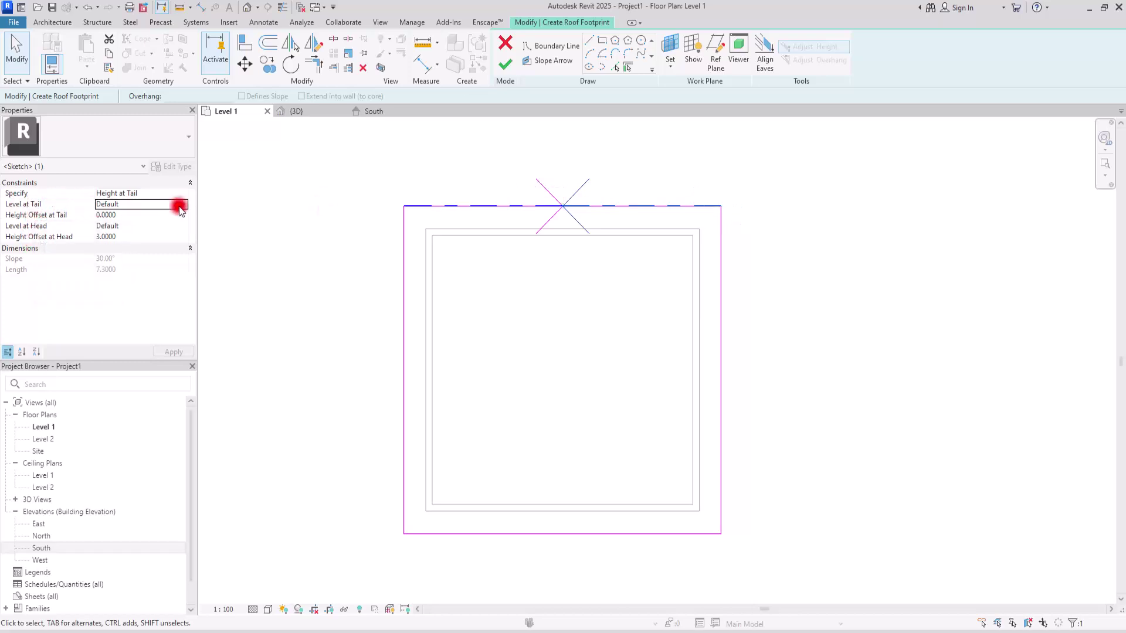
left_click(182, 203)
left_click(120, 227)
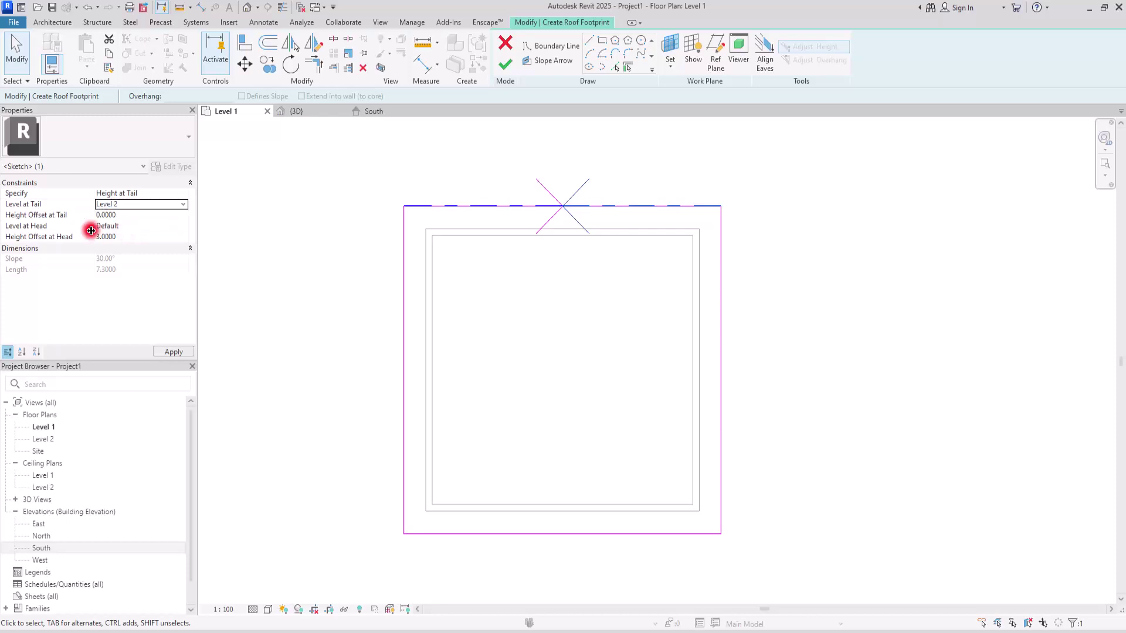
left_click(182, 229)
left_click(181, 227)
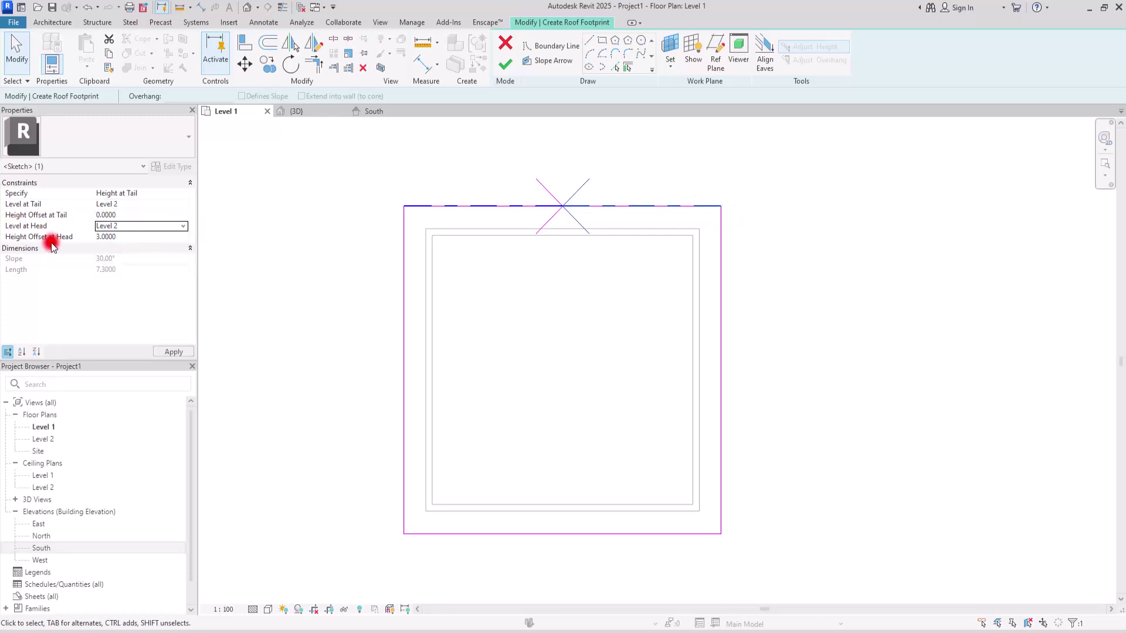
left_click(153, 237)
type("2")
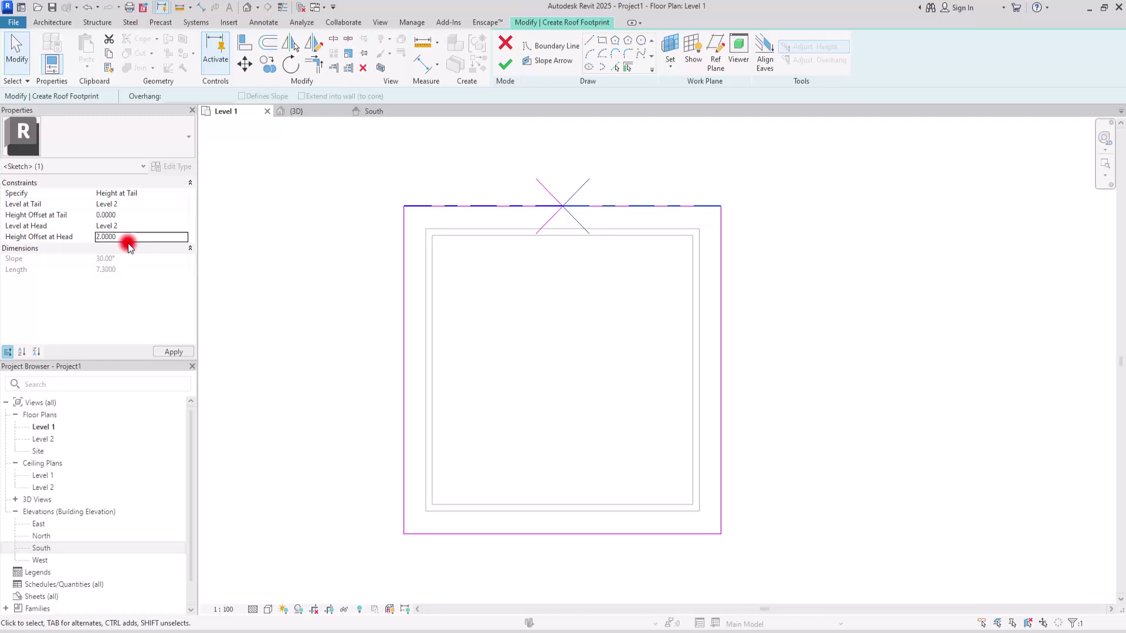
left_click(417, 305)
Step: Copy both north-edge slope arrows onto the south edge, finish the roof sketch and view the roof in 3D
left_click(585, 234)
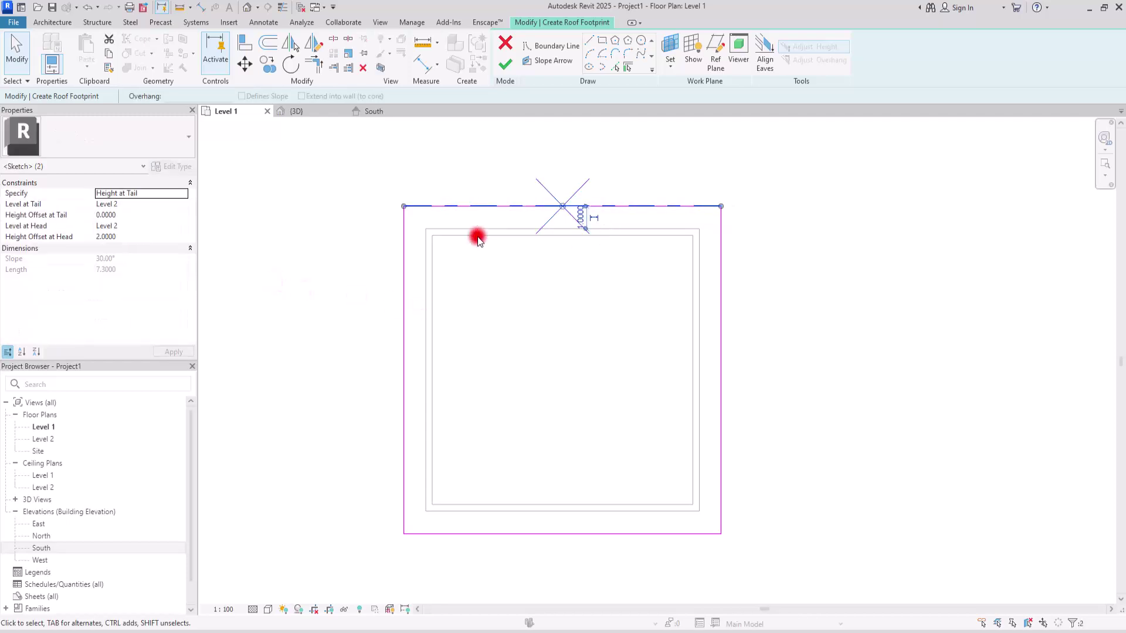
left_click(264, 63)
left_click(722, 207)
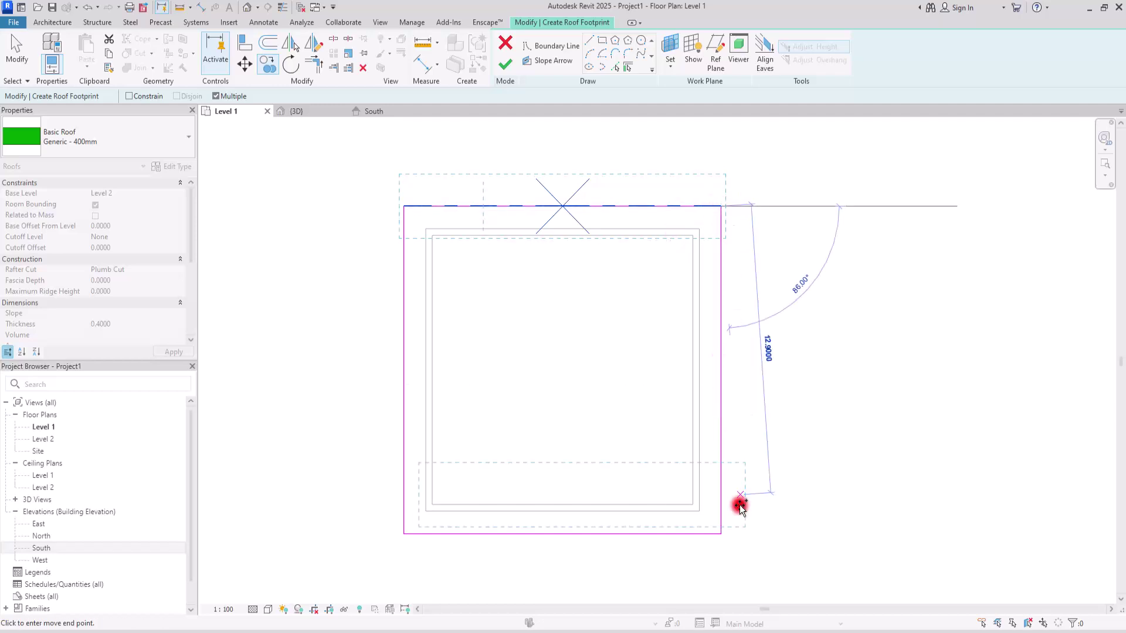
left_click(721, 532)
key("Escape")
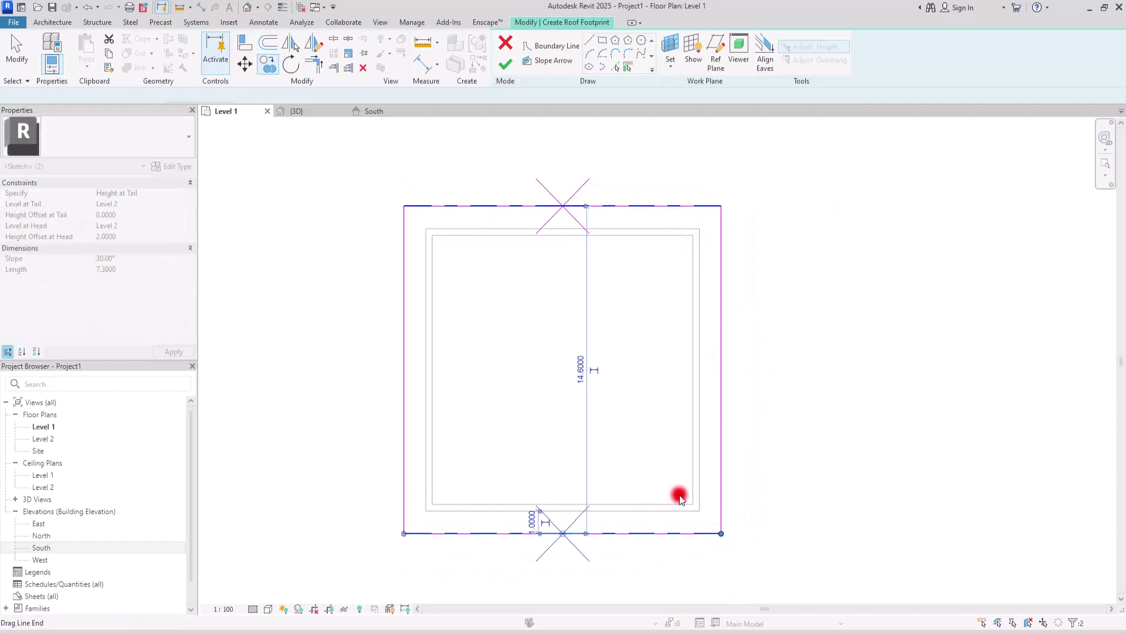
key("Escape")
left_click(506, 67)
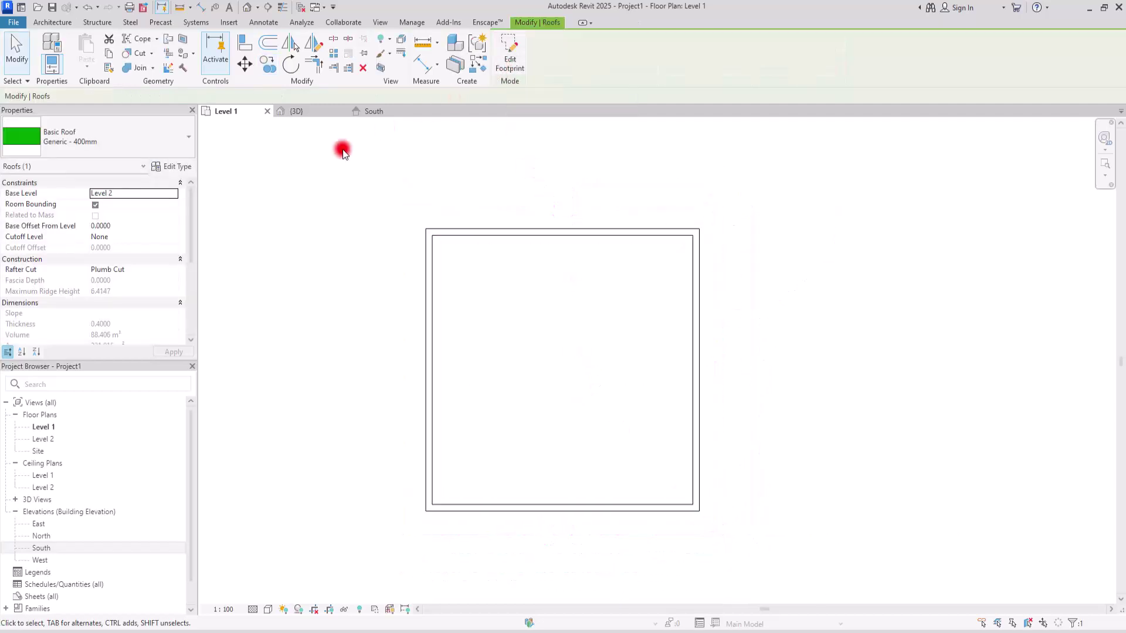
left_click(306, 112)
middle_click_drag(310, 160, 558, 126)
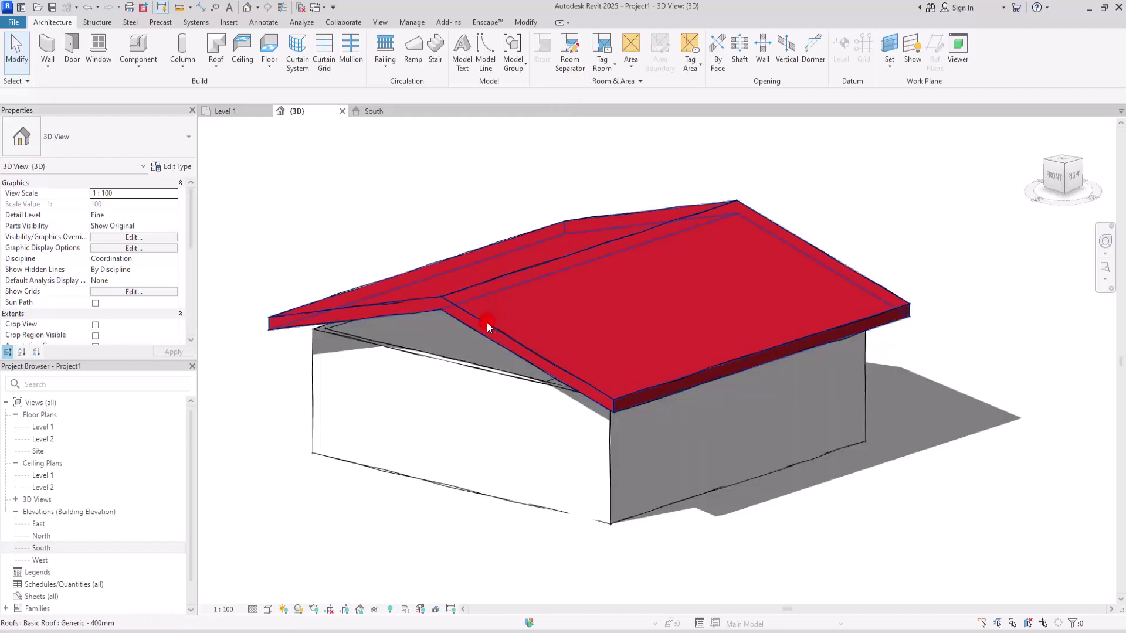
Step: Attach the tops of all four walls to the underside of the gable roof and inspect the building from other sides
left_click(487, 323)
mouse_move(455, 389)
middle_mouse_down("shift")
mouse_move(668, 440)
mouse_move(1036, 427)
mouse_move(813, 427)
mouse_move(842, 417)
mouse_move(868, 428)
middle_mouse_up("shift")
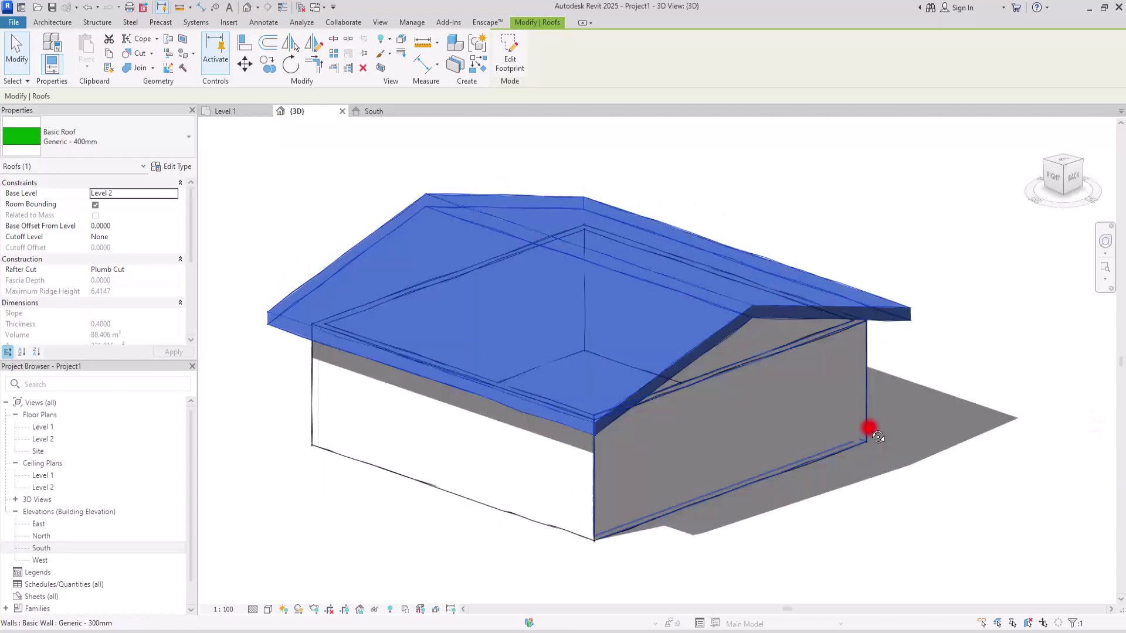
key("Tab")
left_click(776, 350)
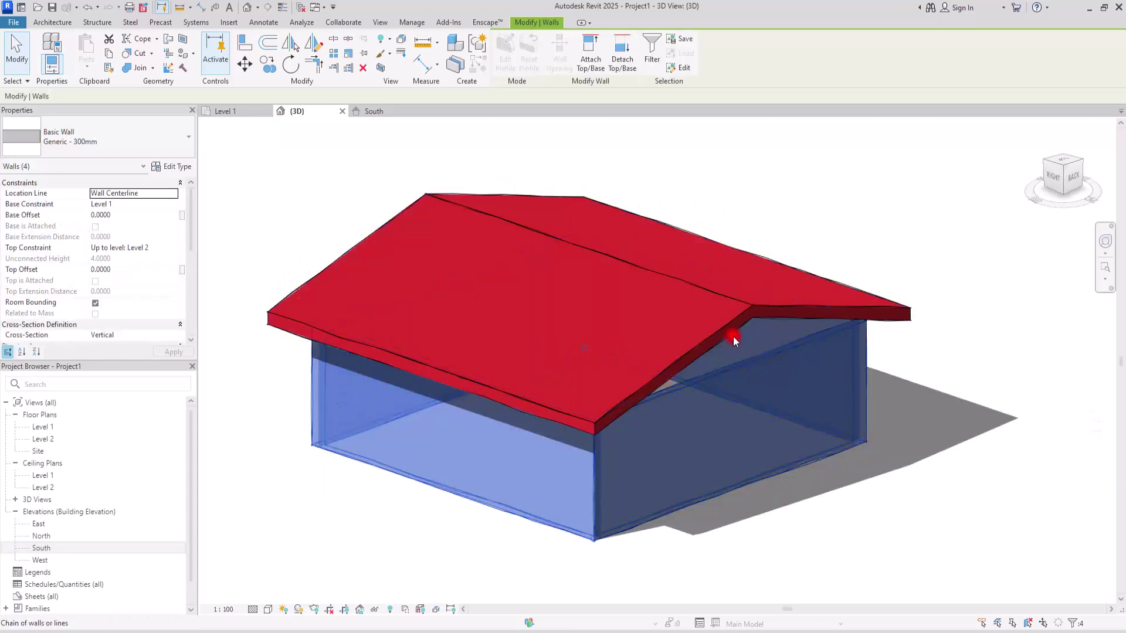
left_click(585, 72)
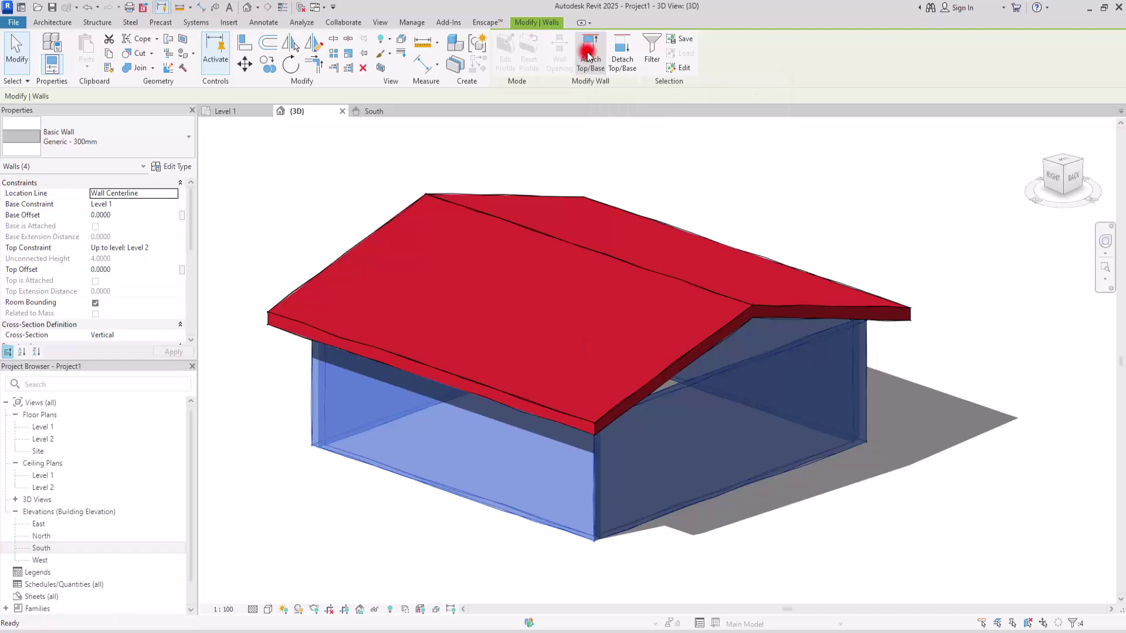
left_click(758, 302)
left_click(761, 226)
scroll(604, 293, "down", 3)
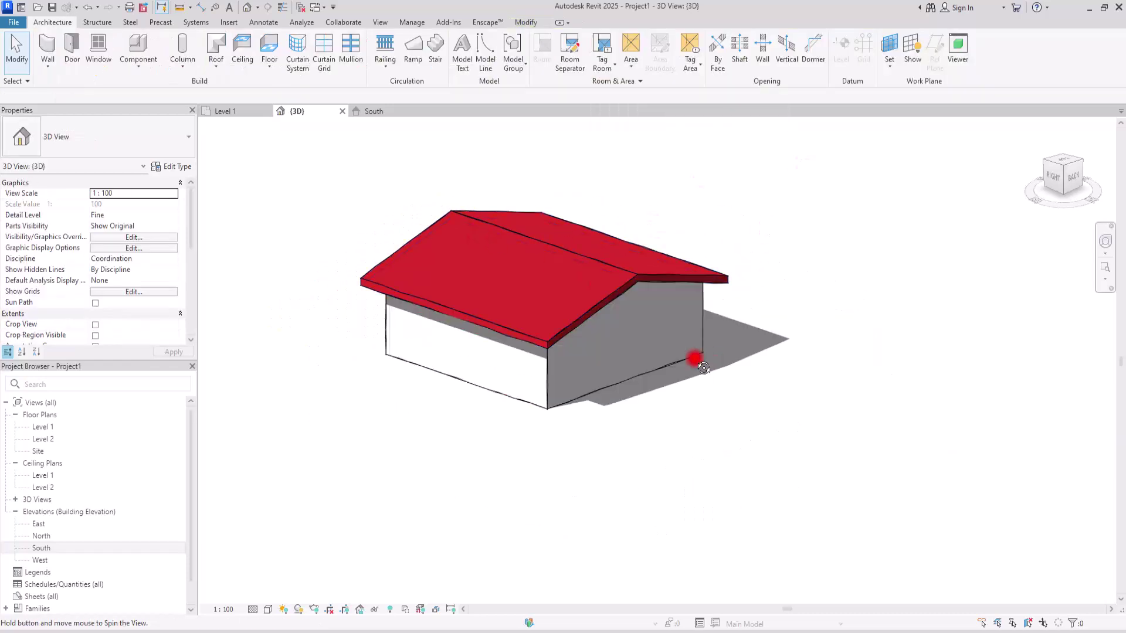
middle_click_drag(694, 355, 503, 239, "shift")
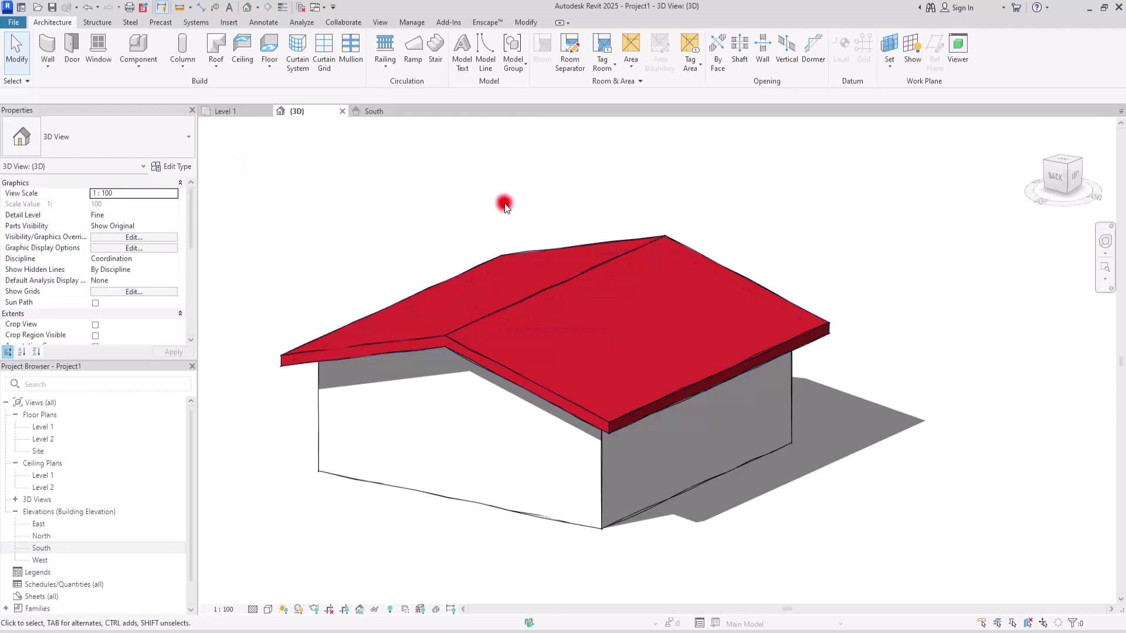
Step: Reopen the roof's footprint sketch in the Level 1 plan and shorten the northeast slope arrow to 2.5 m
left_click(557, 252)
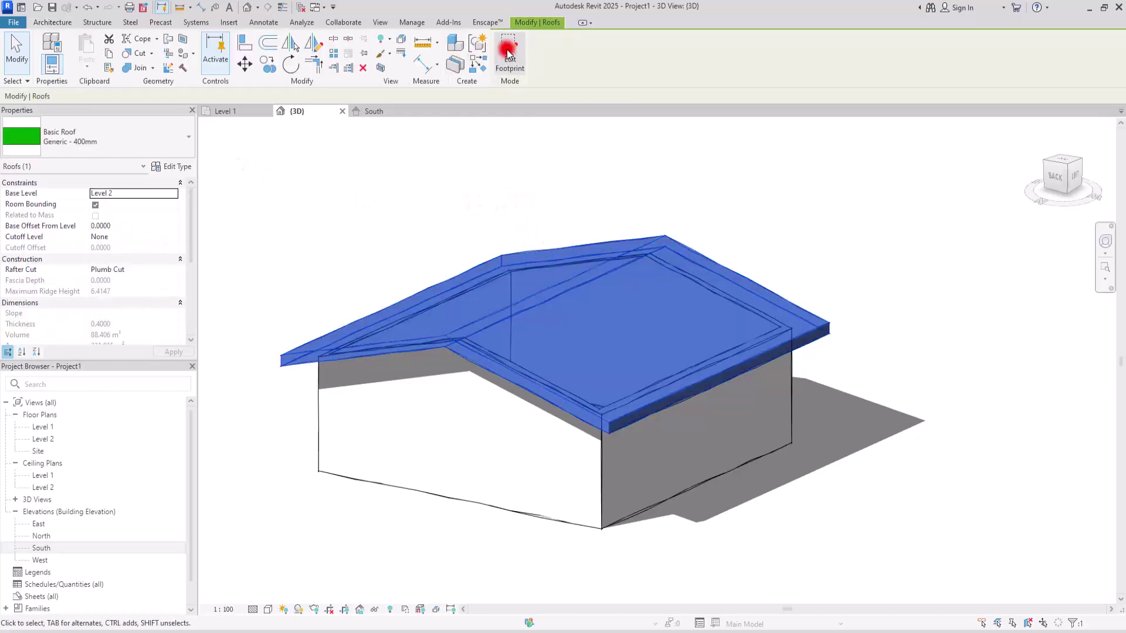
left_click(226, 111)
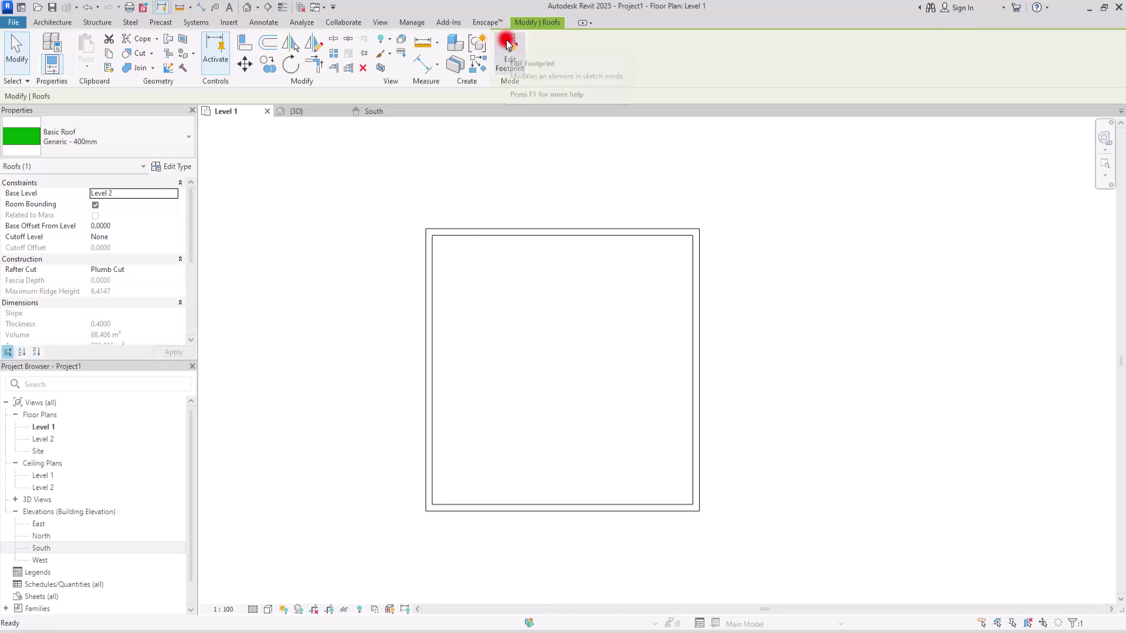
left_click(508, 44)
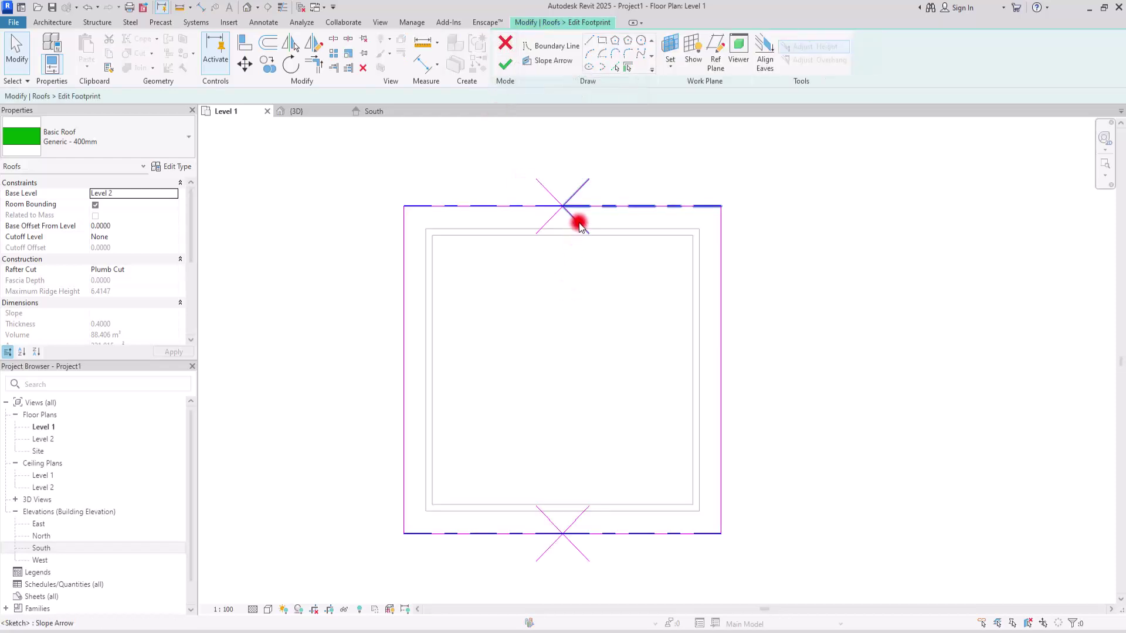
left_click(565, 212)
left_click_drag(566, 208, 656, 206)
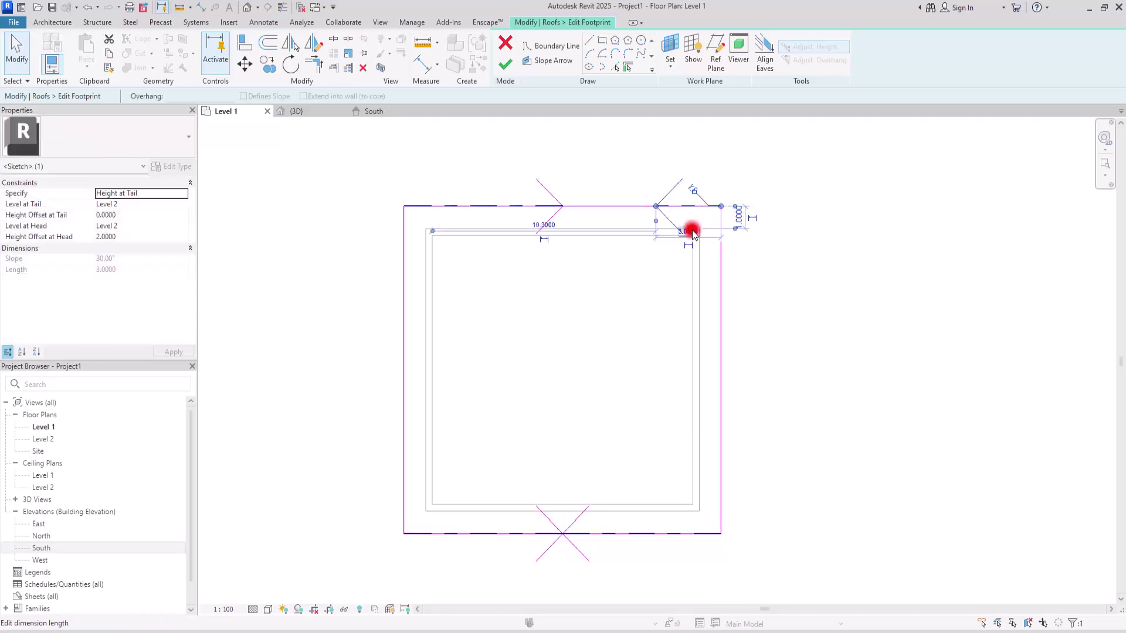
left_click(693, 232)
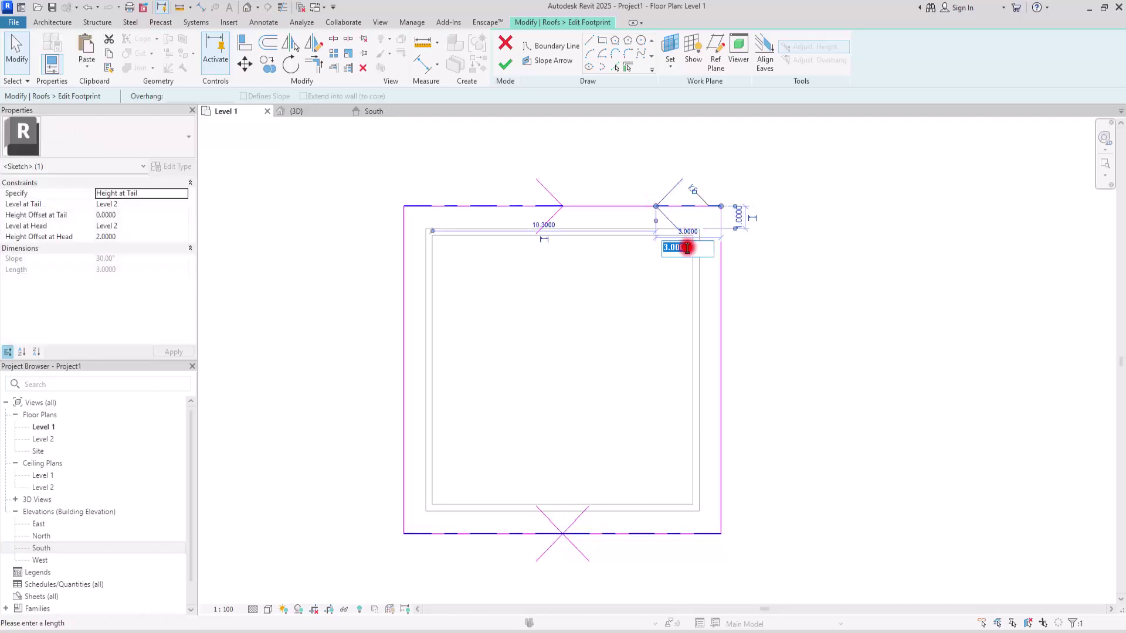
key("Return")
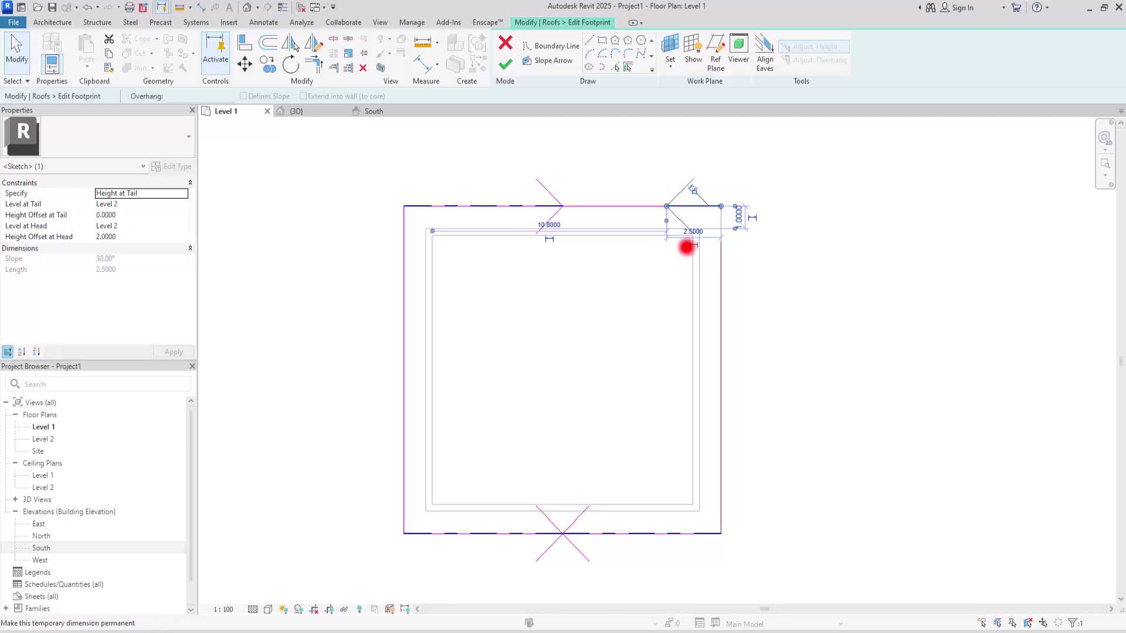
Step: Stretch the northwest slope arrow along the north edge until its head meets the northeast arrow's head
left_click(570, 395)
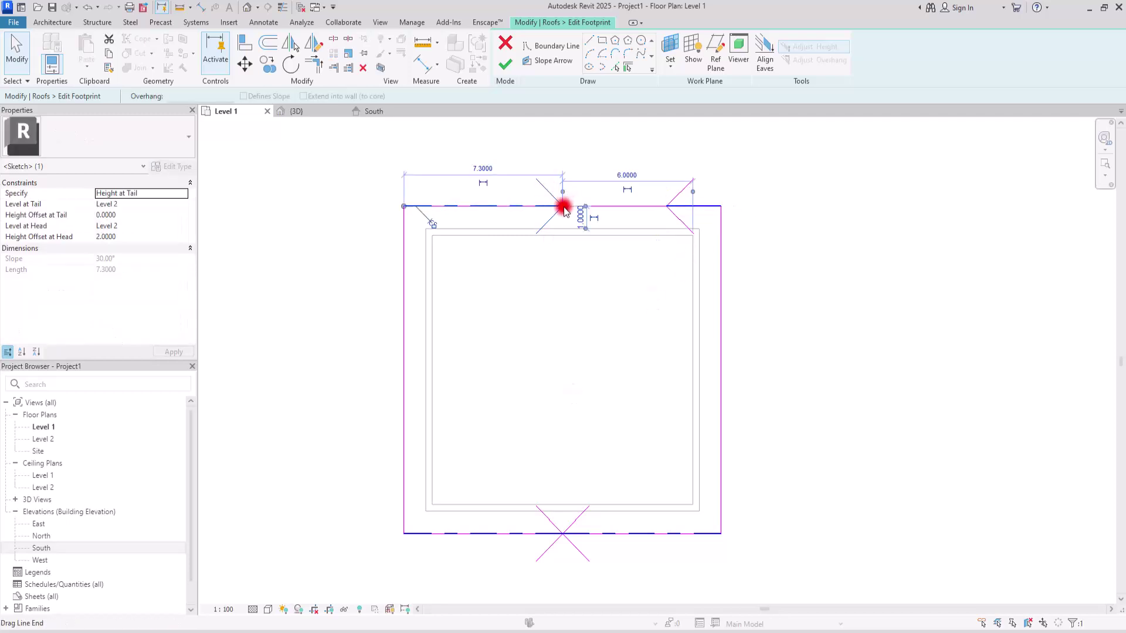
left_click_drag(563, 206, 666, 206)
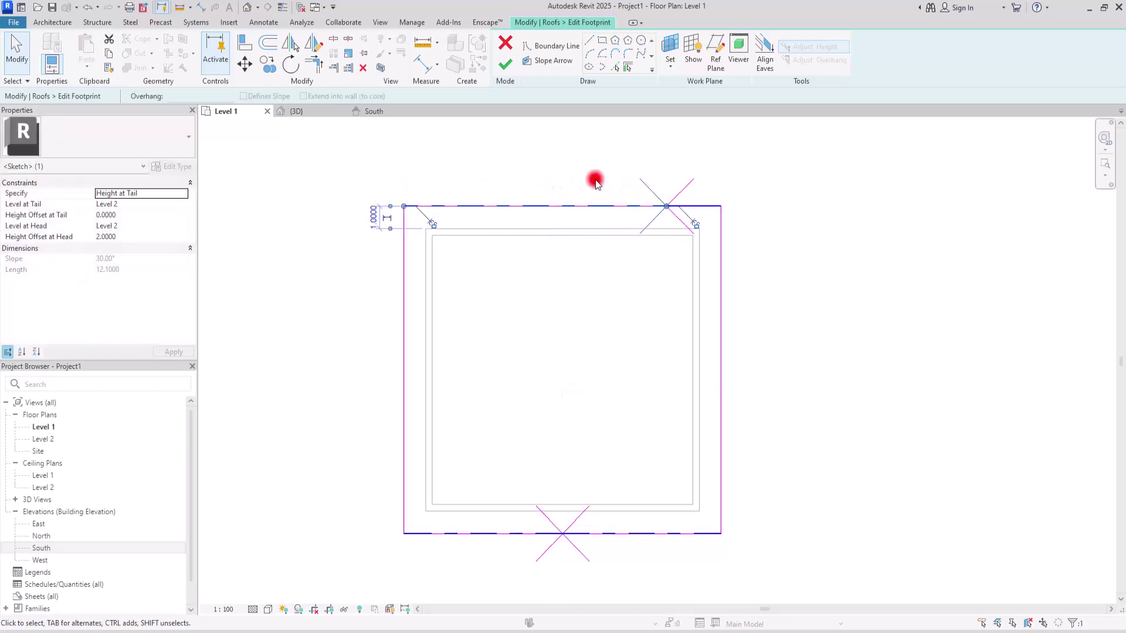
key("Escape")
Step: Shorten the southeast slope arrow to match the northeast one and extend the southwest arrow until their heads meet
left_click(572, 535)
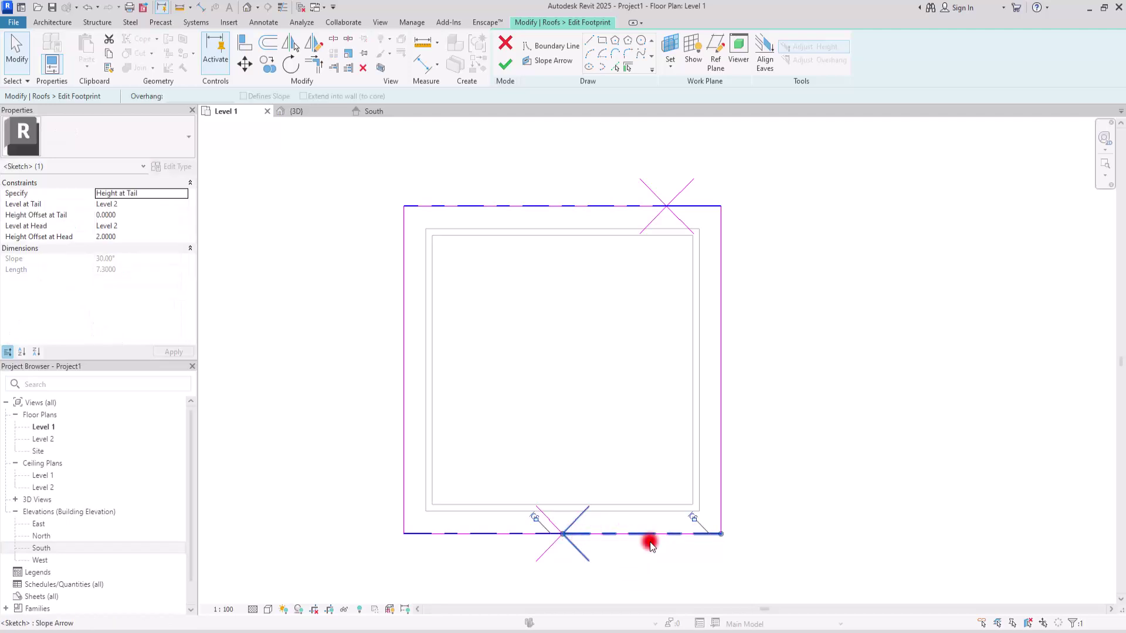
left_click_drag(564, 532, 675, 534)
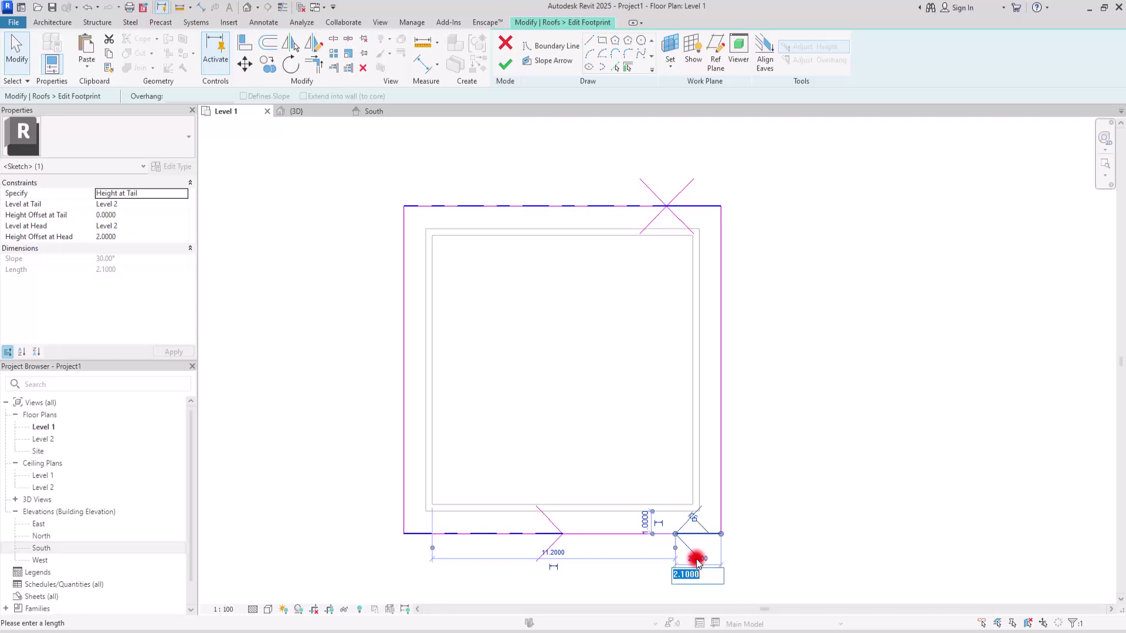
key("Escape")
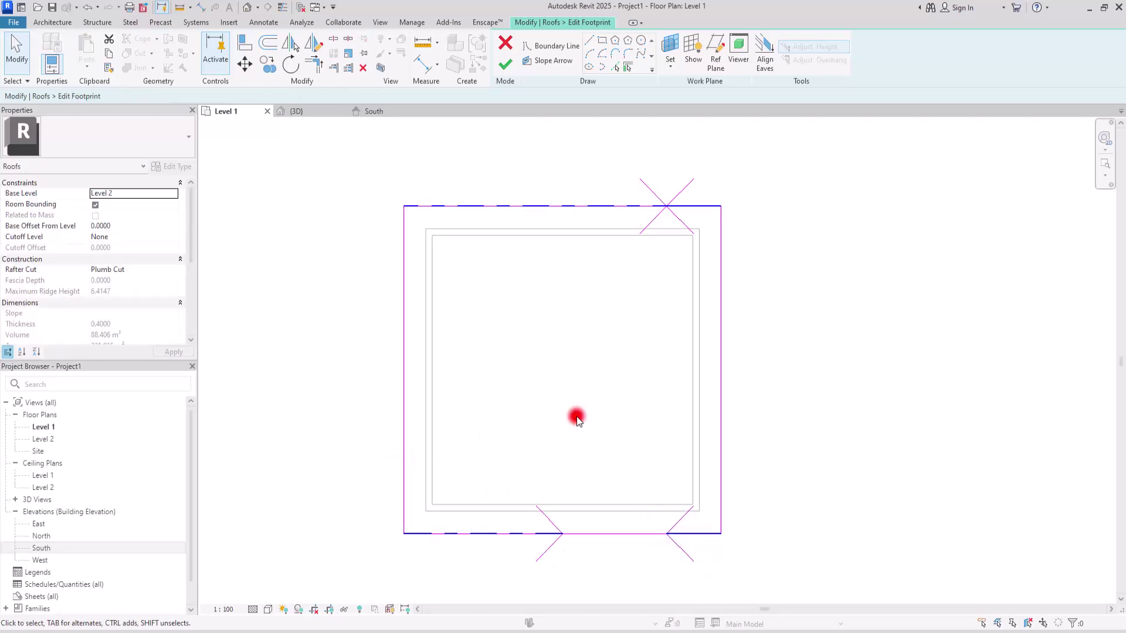
key("ctrl+z")
left_click(563, 535)
left_click_drag(564, 540, 668, 535)
left_click(586, 397)
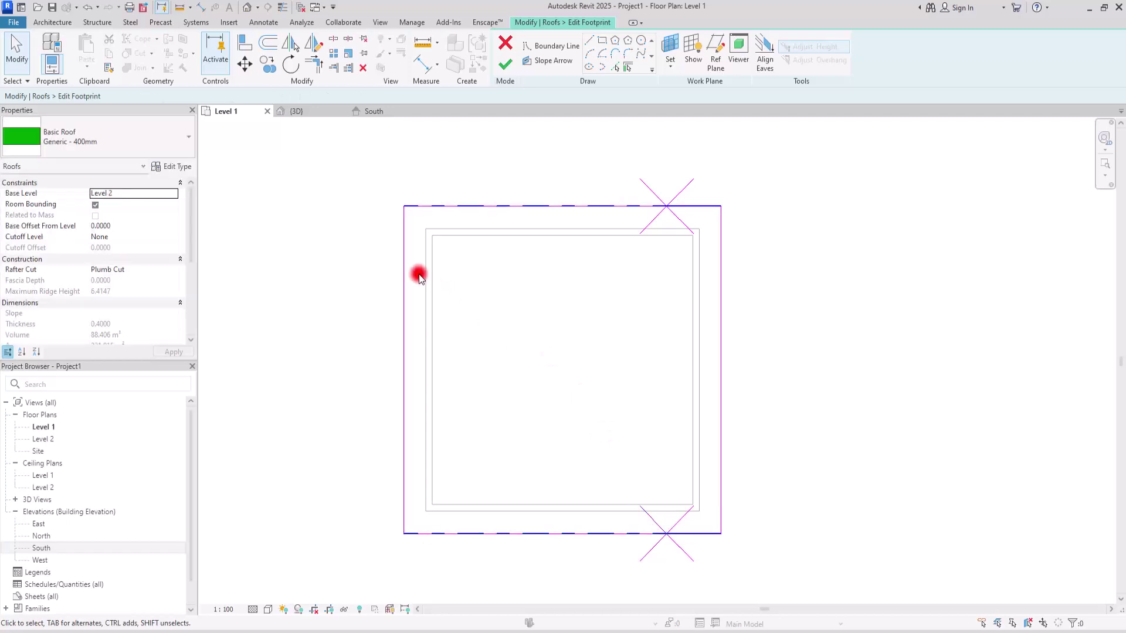
Step: Finish the footprint edit and view the off-centre ridge roof in 3D
left_click(410, 200)
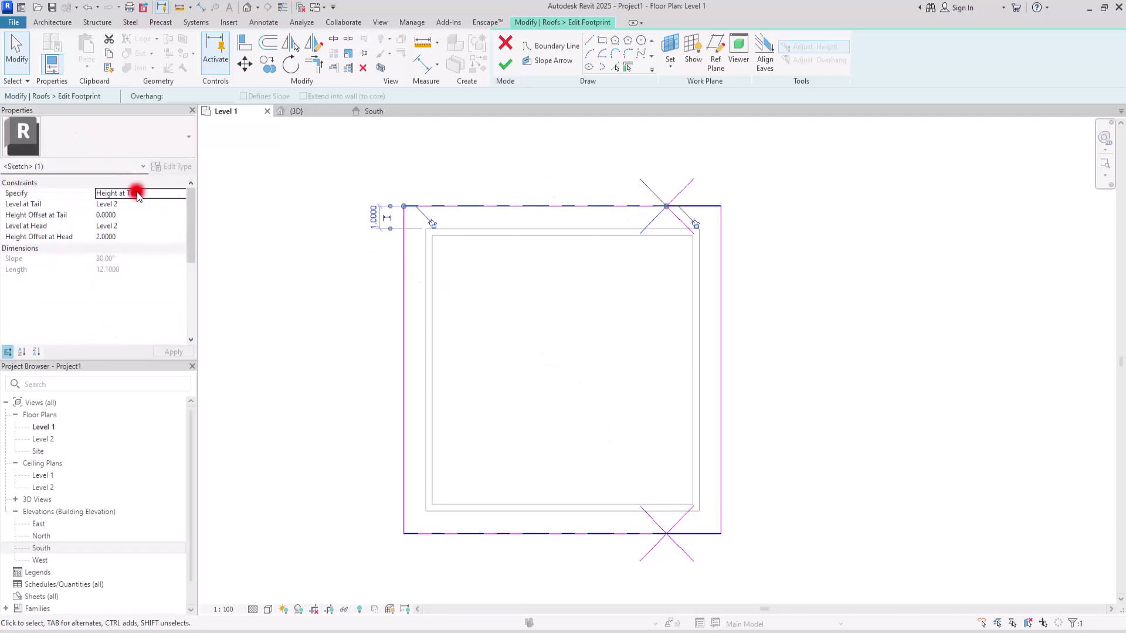
left_click(454, 266)
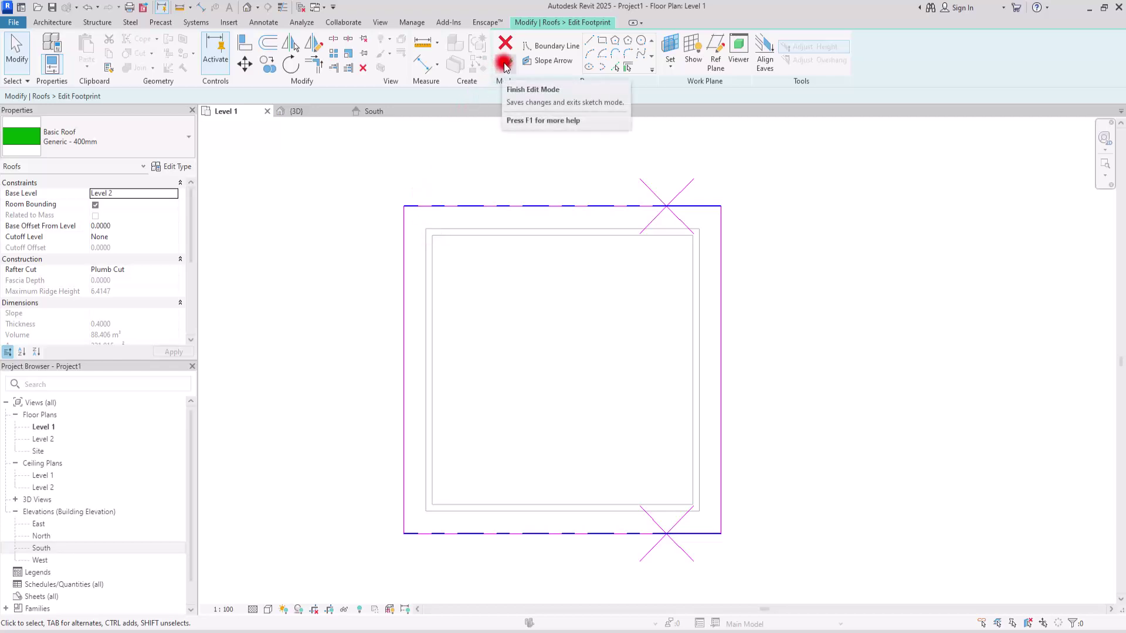
left_click(505, 66)
left_click(311, 111)
middle_click_drag(403, 488, 283, 136, "shift")
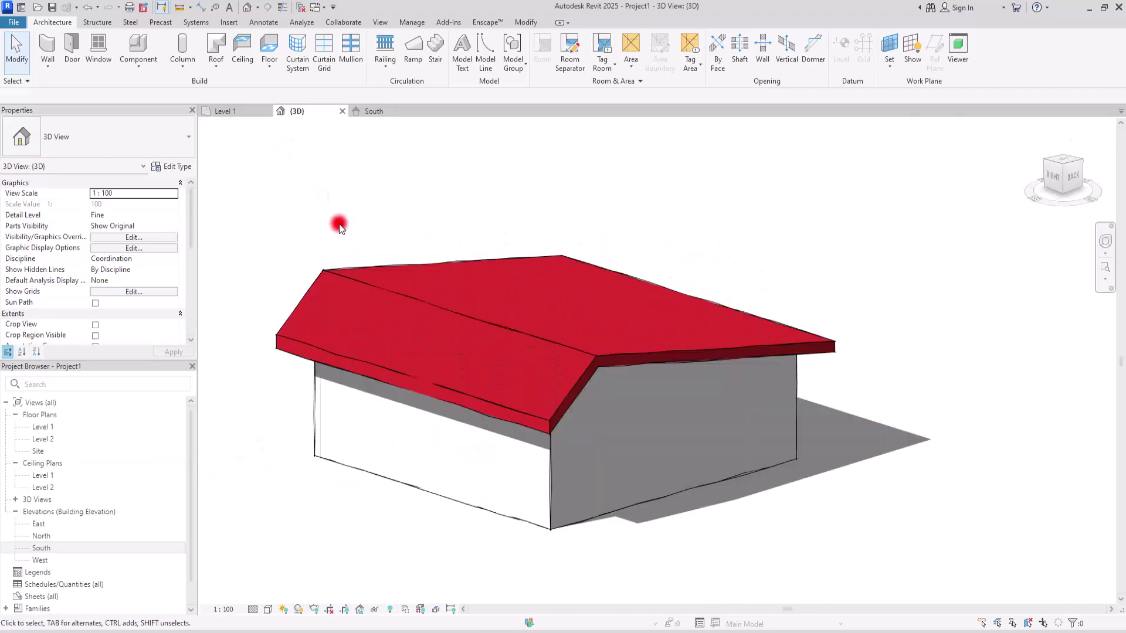
Step: Start a new roof by footprint in the Level 1 plan with a rectangular boundary offset 1 m outside the walls and no slope-defining edges
left_click(223, 112)
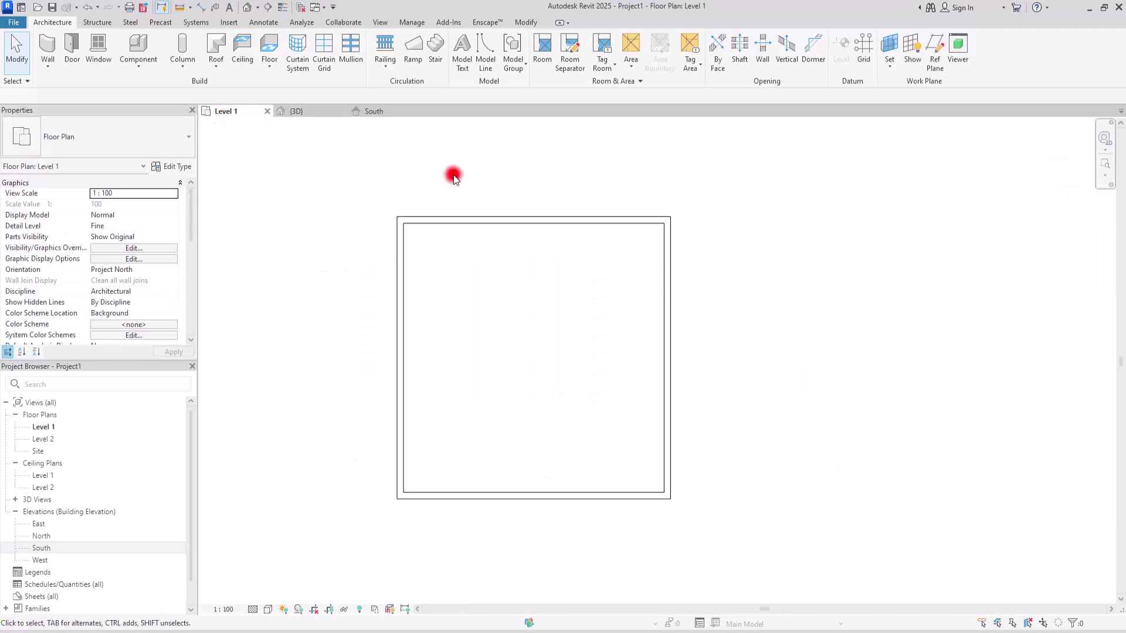
middle_click_drag(843, 309, 301, 277)
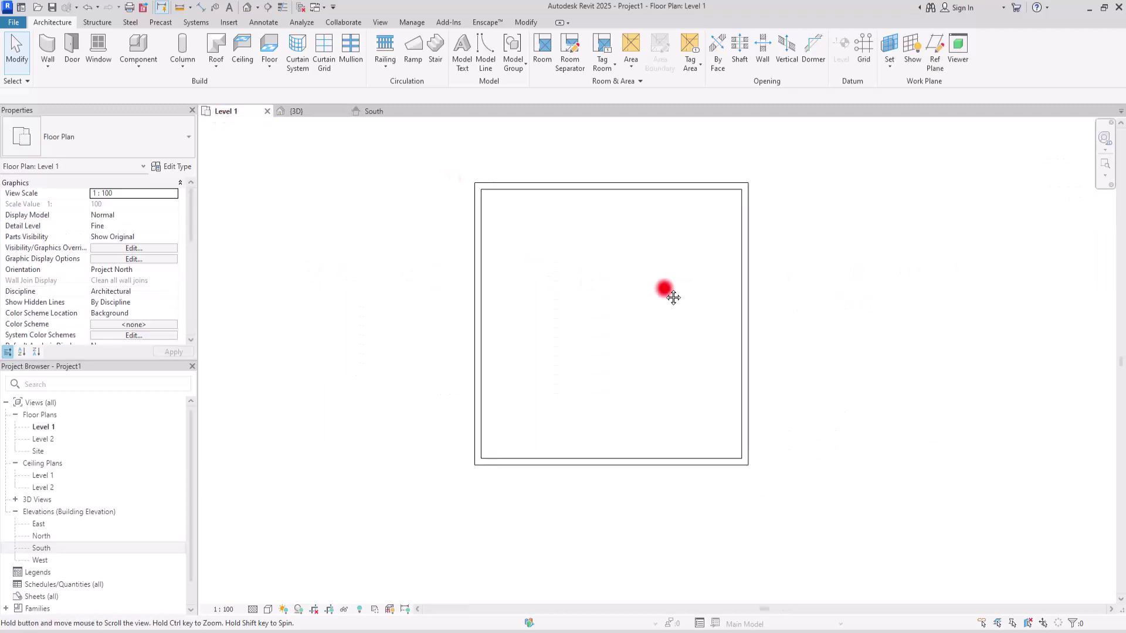
middle_click_drag(666, 289, 633, 319)
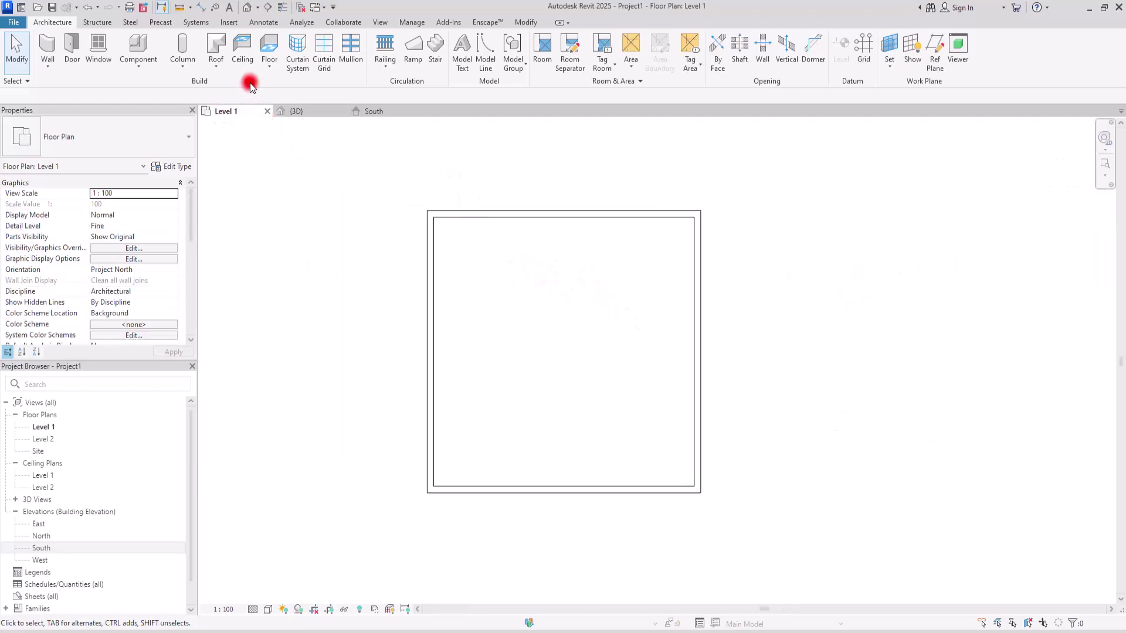
left_click(216, 44)
left_click(547, 346)
left_click(638, 55)
left_click(175, 96)
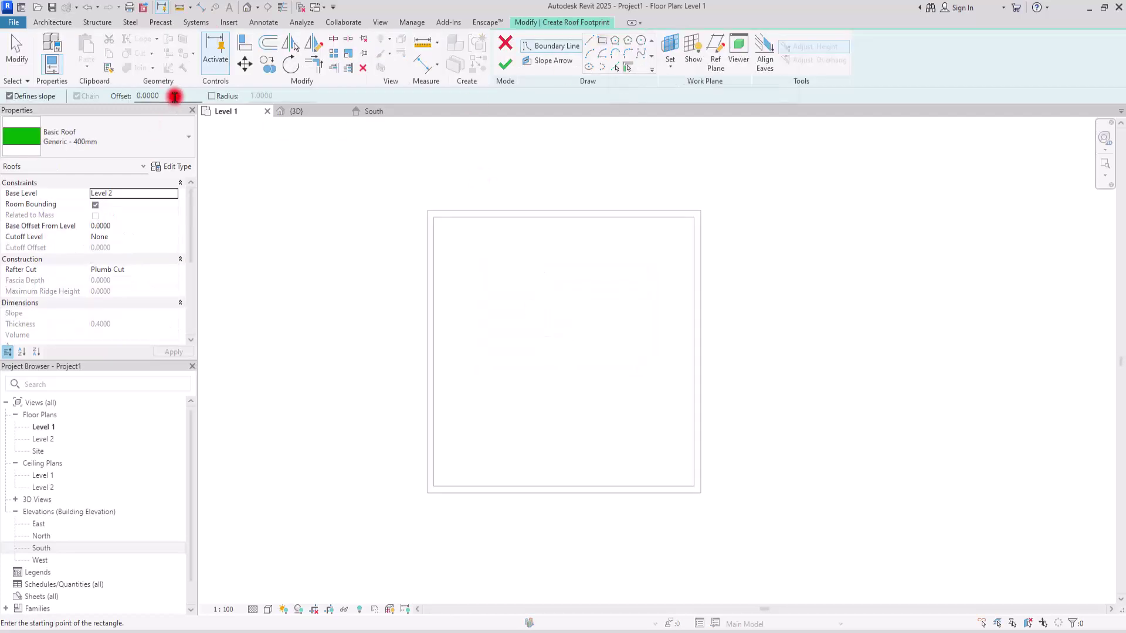
left_click(413, 204)
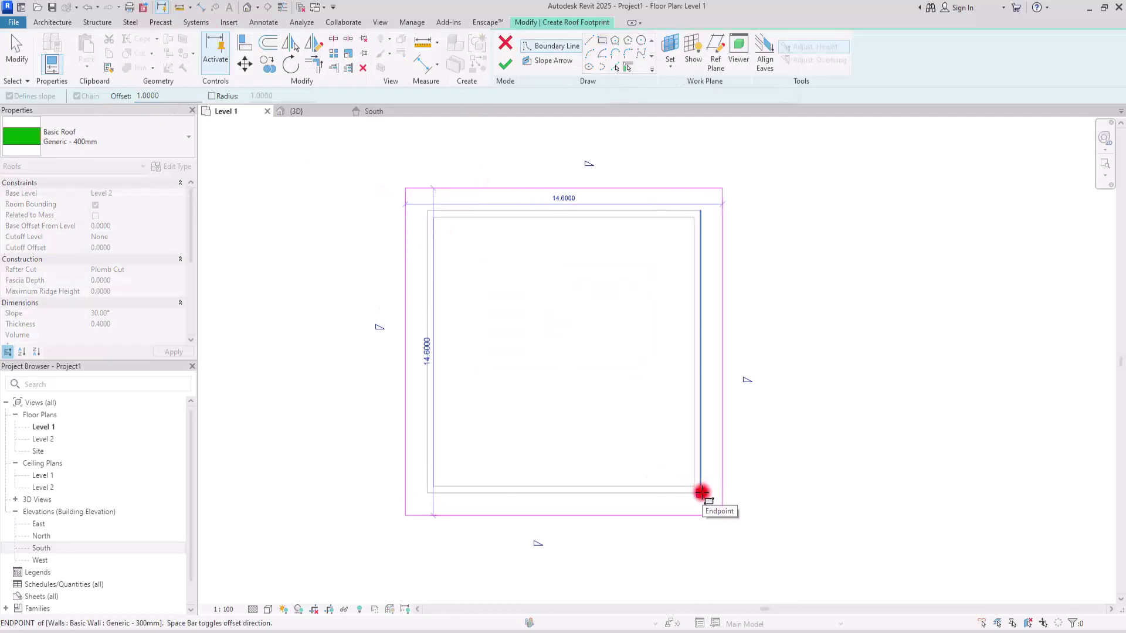
left_click(704, 492)
left_click(660, 309)
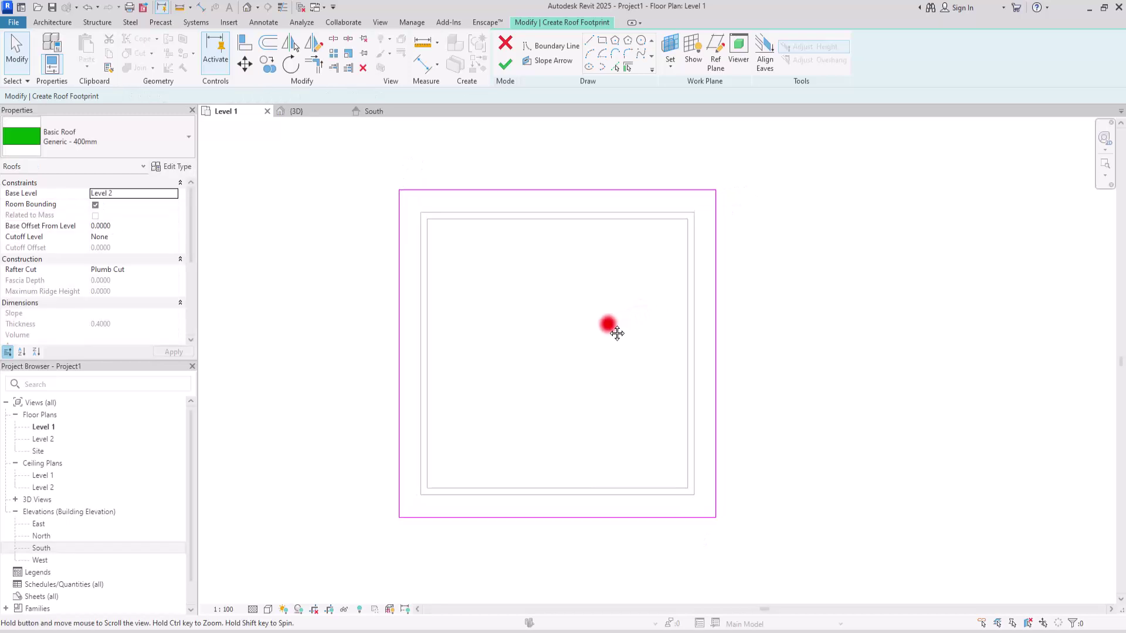
Step: Draw a slope arrow on the new footprint's north edge from the northwest corner to the edge's midpoint
left_click(545, 61)
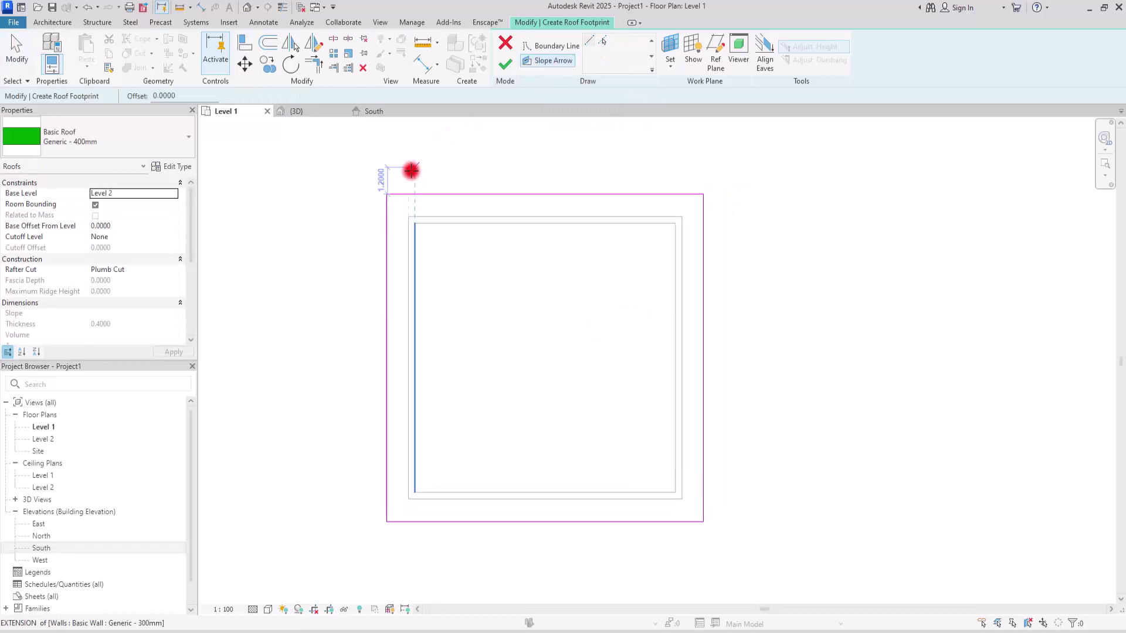
left_click(386, 194)
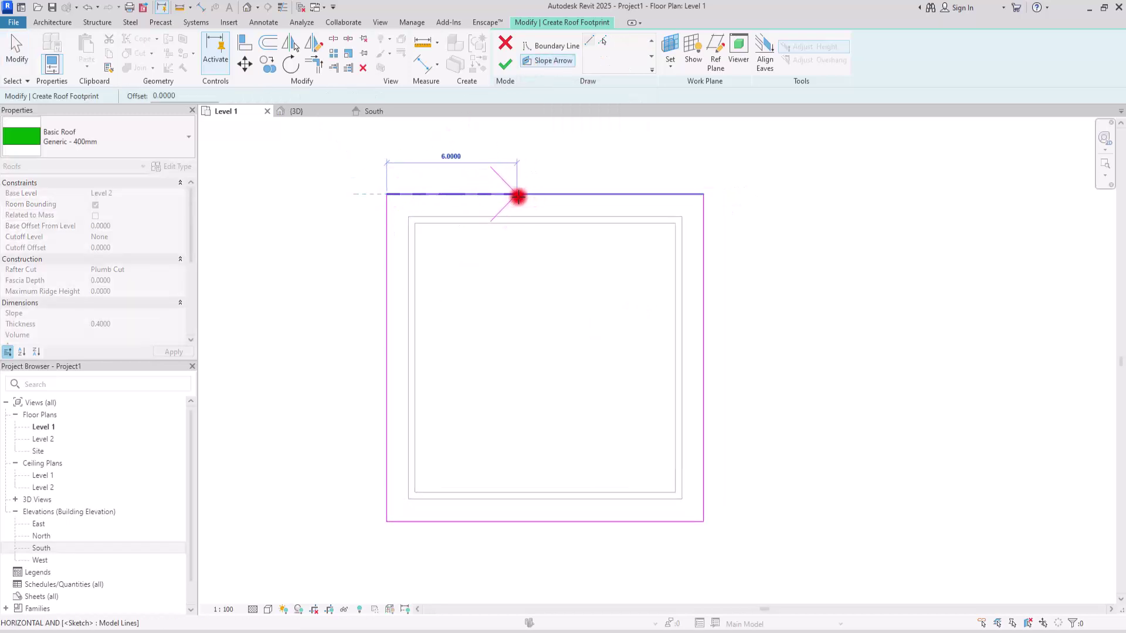
left_click(546, 193)
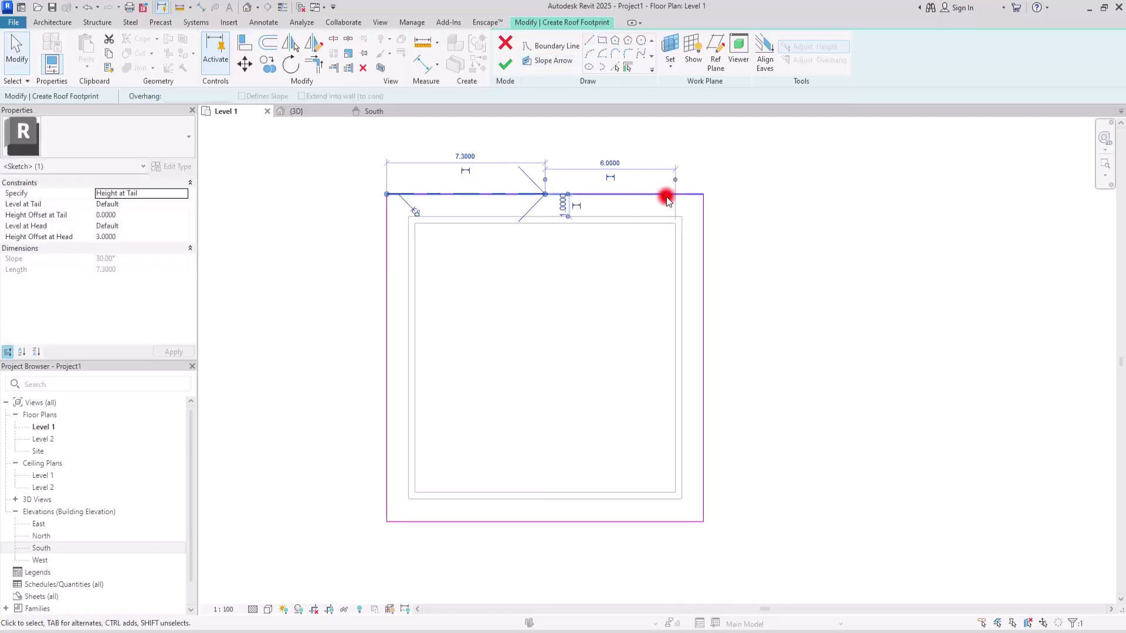
Step: Draw a second slope arrow on the footprint's north edge from the northeast corner to the edge's midpoint
left_click(546, 65)
left_click(703, 194)
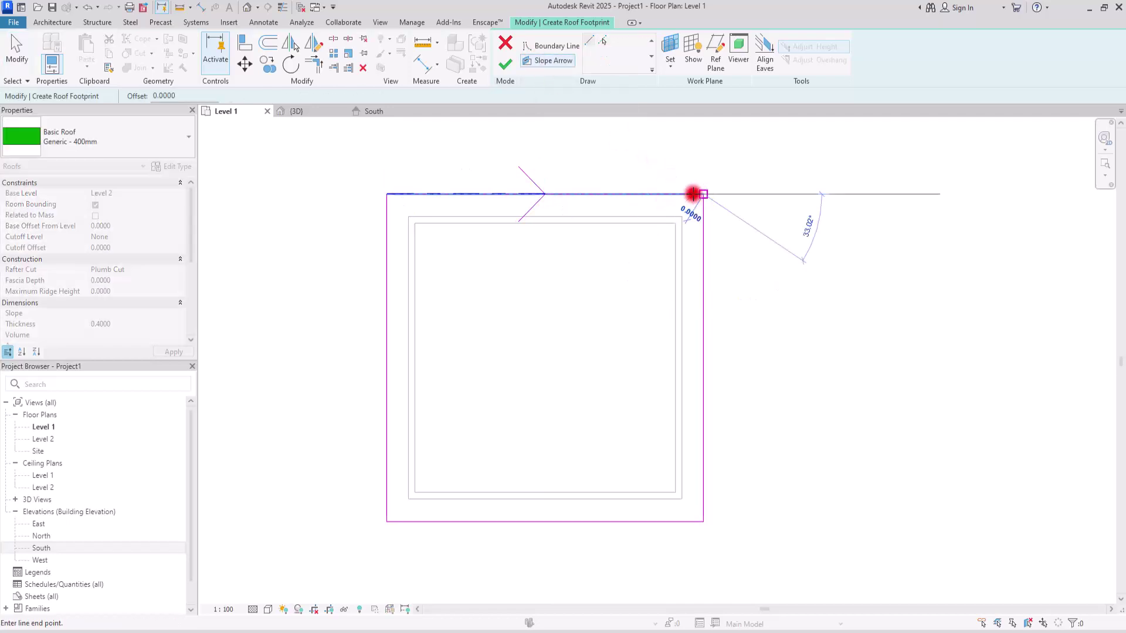
left_click(546, 192)
left_click(614, 463)
left_click(470, 178)
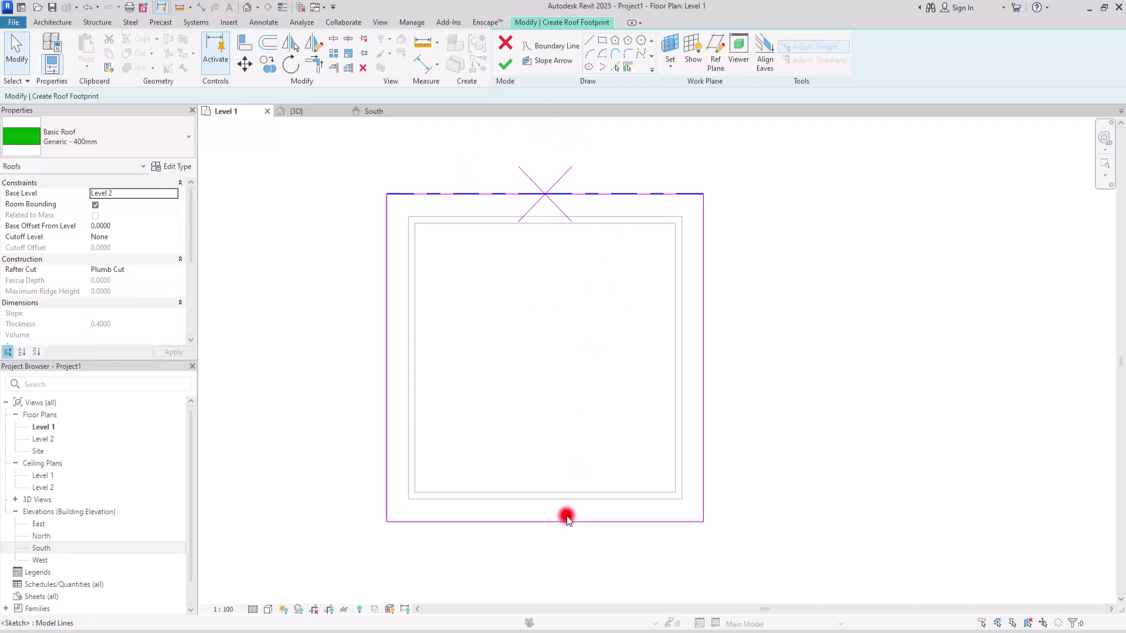
Step: Set both slope arrows to Level 1 at the tail and Level 2 at the head with a 2 m head height offset
left_click_drag(596, 217, 455, 228)
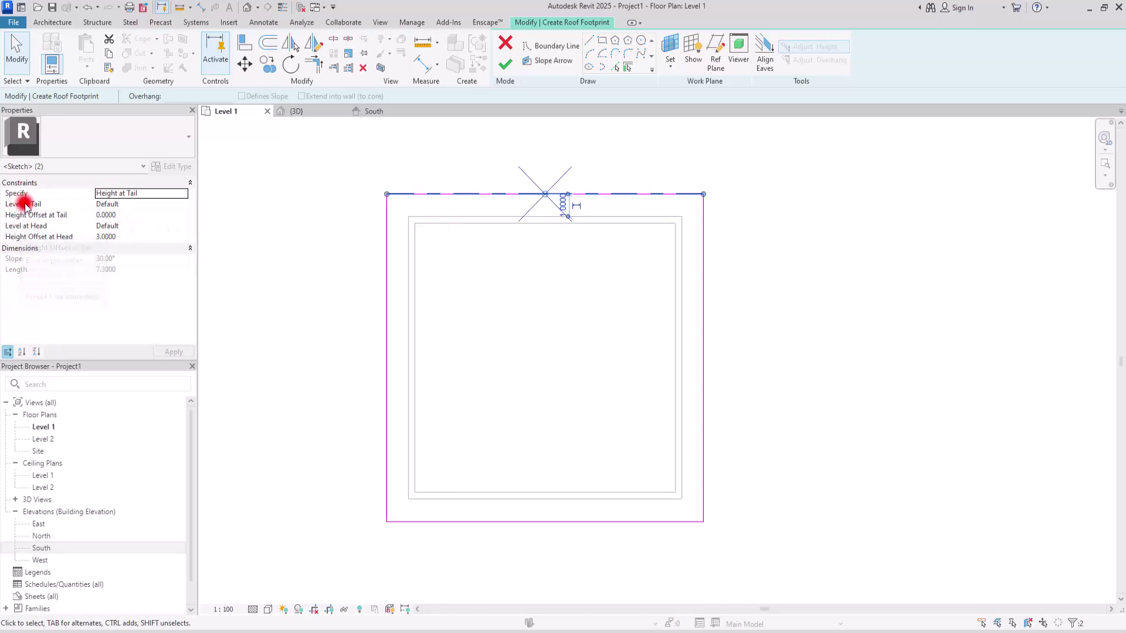
left_click(183, 205)
left_click(183, 204)
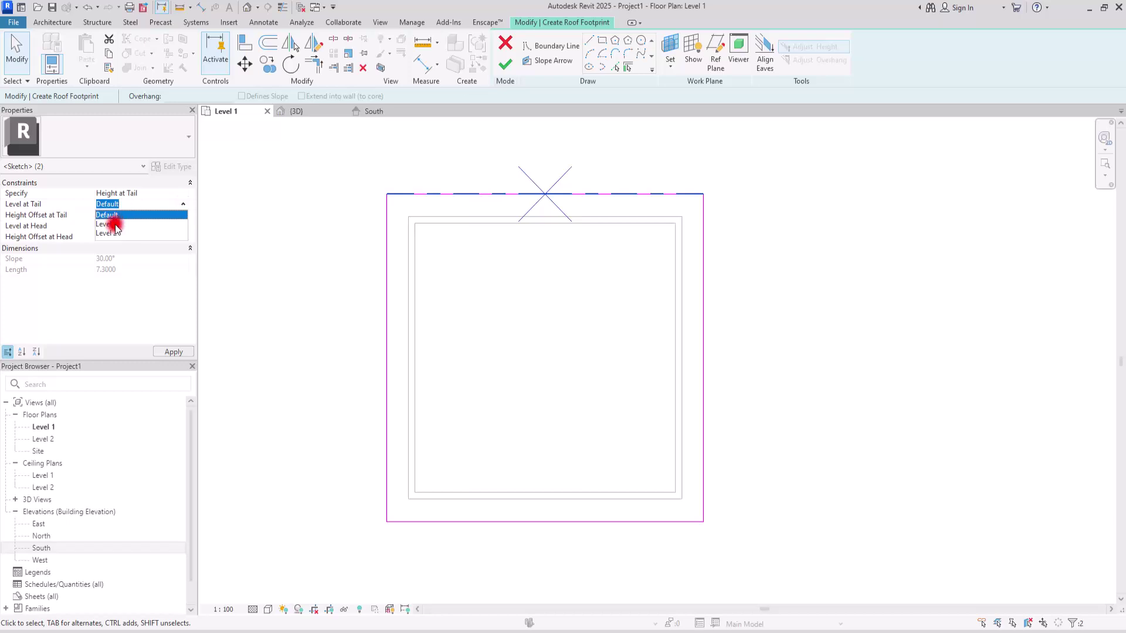
left_click(116, 225)
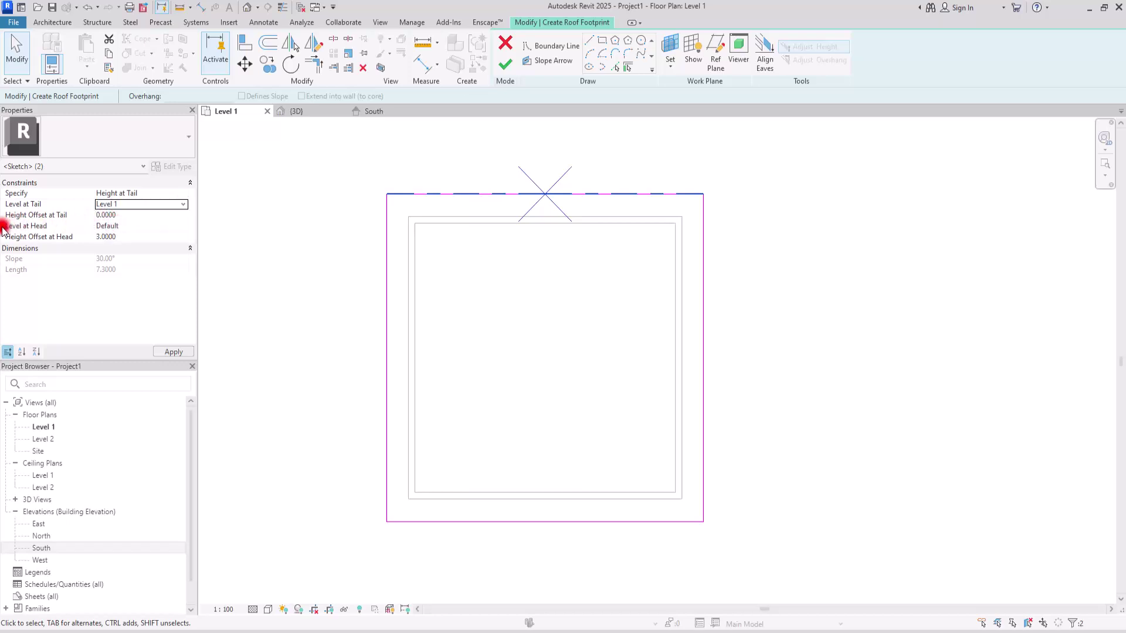
left_click(183, 226)
left_click(152, 228)
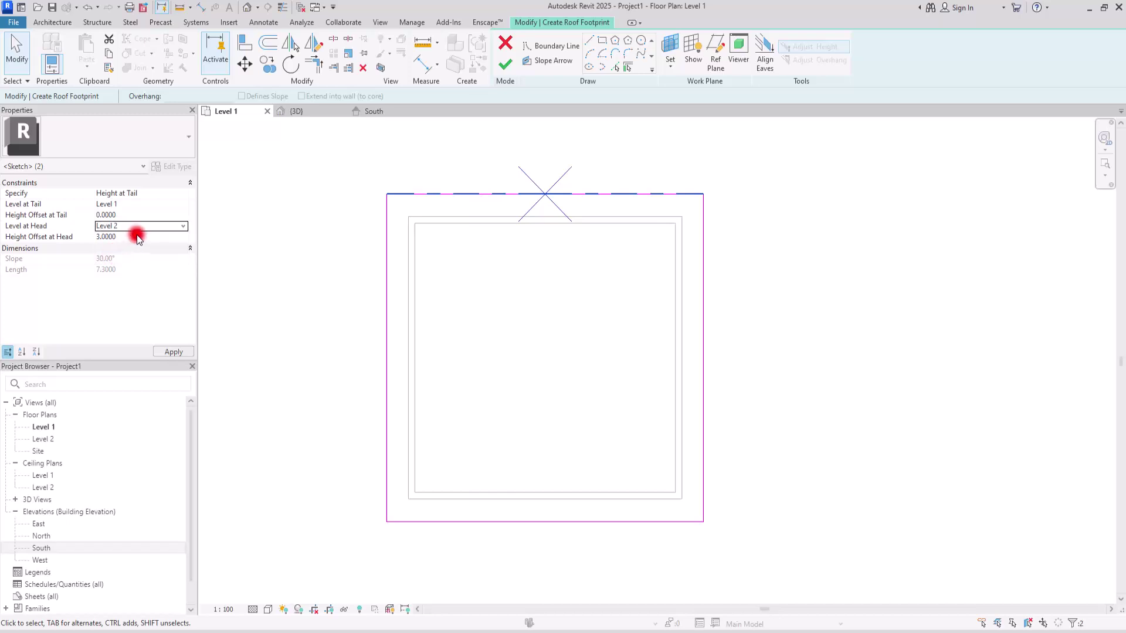
left_click(135, 236)
type("0")
left_click(134, 238)
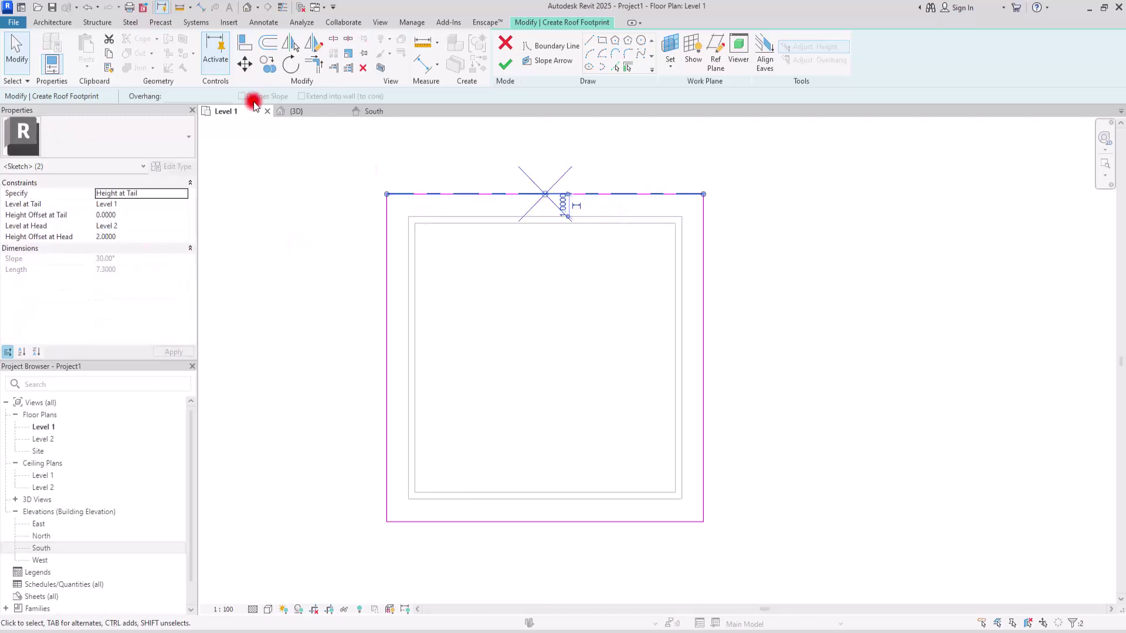
Step: Copy both slope arrows from the north edge to the south edge of the footprint
left_click(267, 64)
left_click(703, 194)
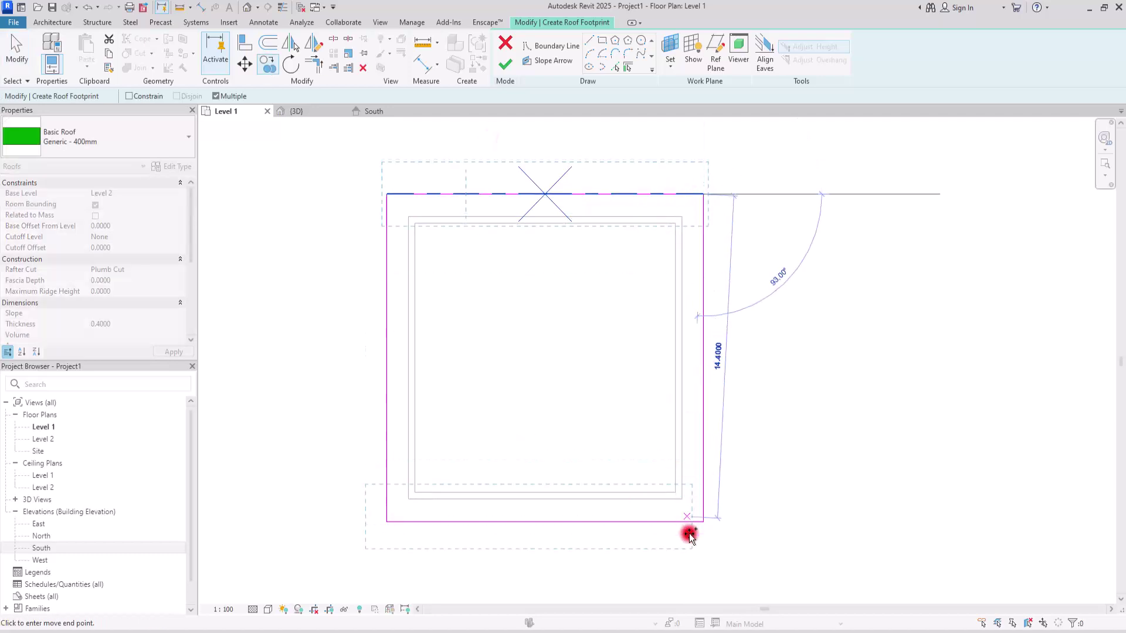
left_click(707, 522)
key("Escape")
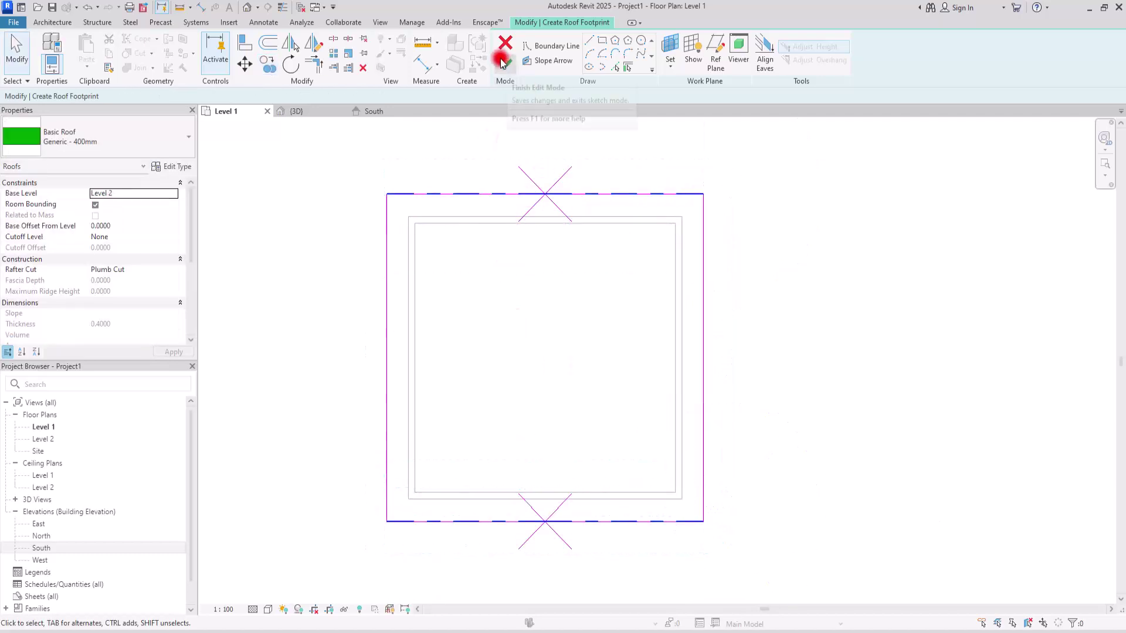
Step: Finish the roof footprint and view the new gable roof in 3D
left_click(505, 63)
left_click(317, 113)
scroll(616, 282, "down", 6)
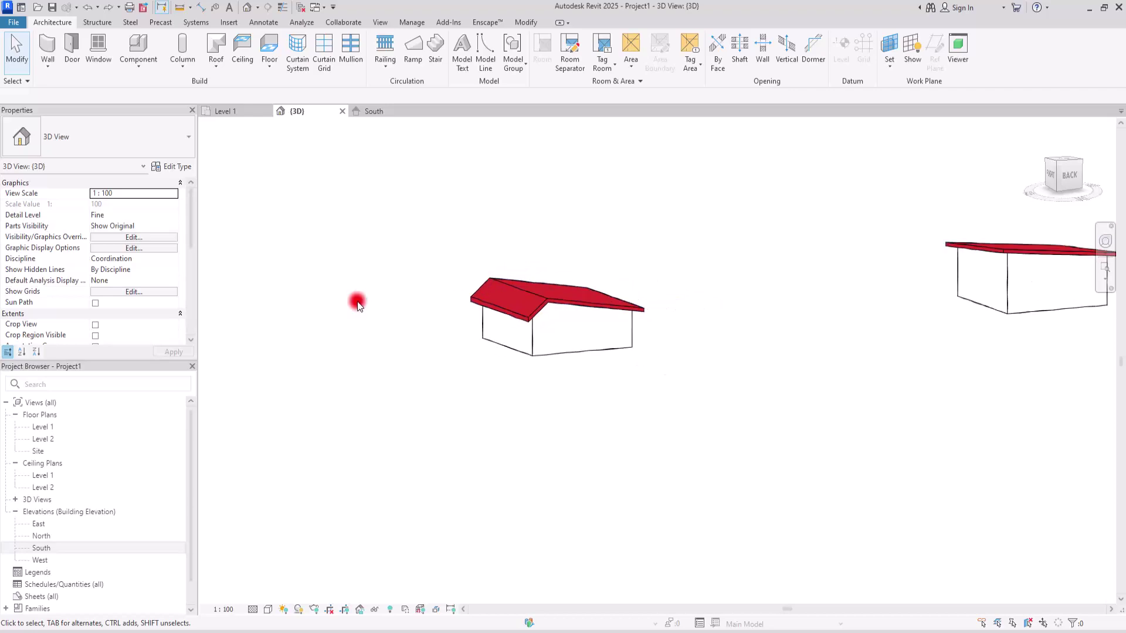
middle_click_drag(360, 302, 795, 304)
scroll(490, 342, "up", 8)
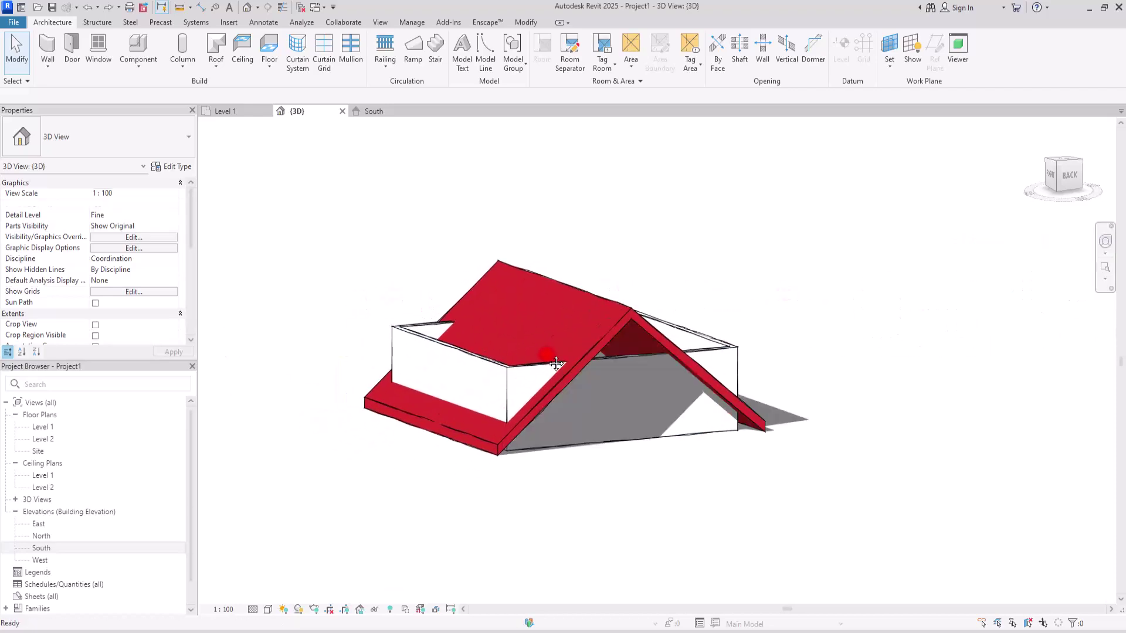
scroll(376, 352, "down", 2)
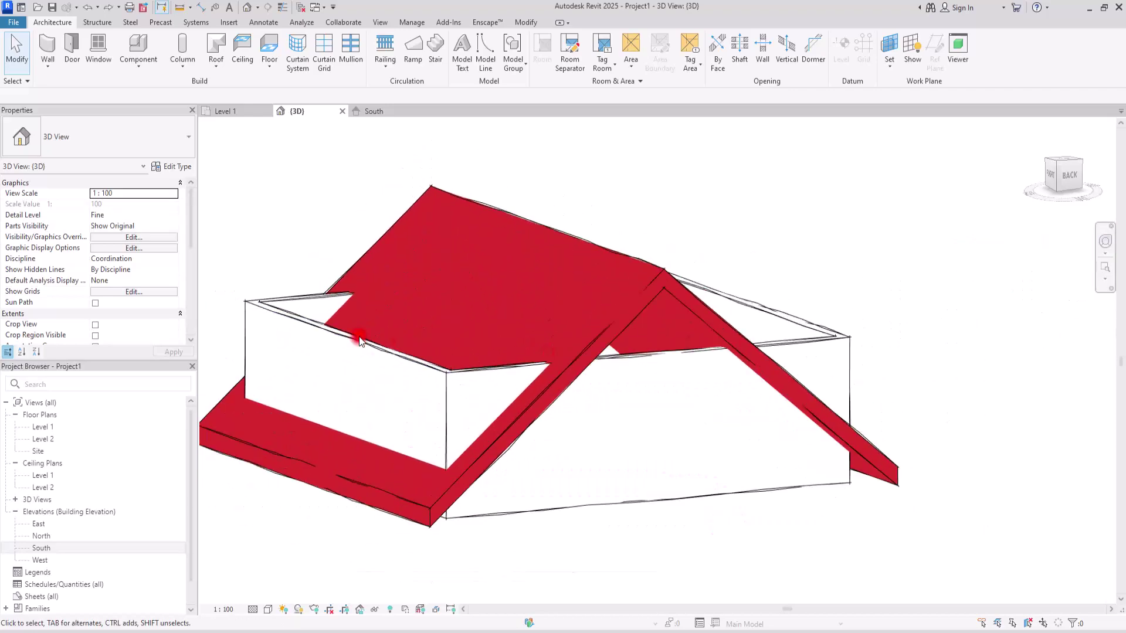
Step: Attach the tops of all four walls to the new gable roof and view the result from the front
left_click(328, 338)
left_click(591, 55)
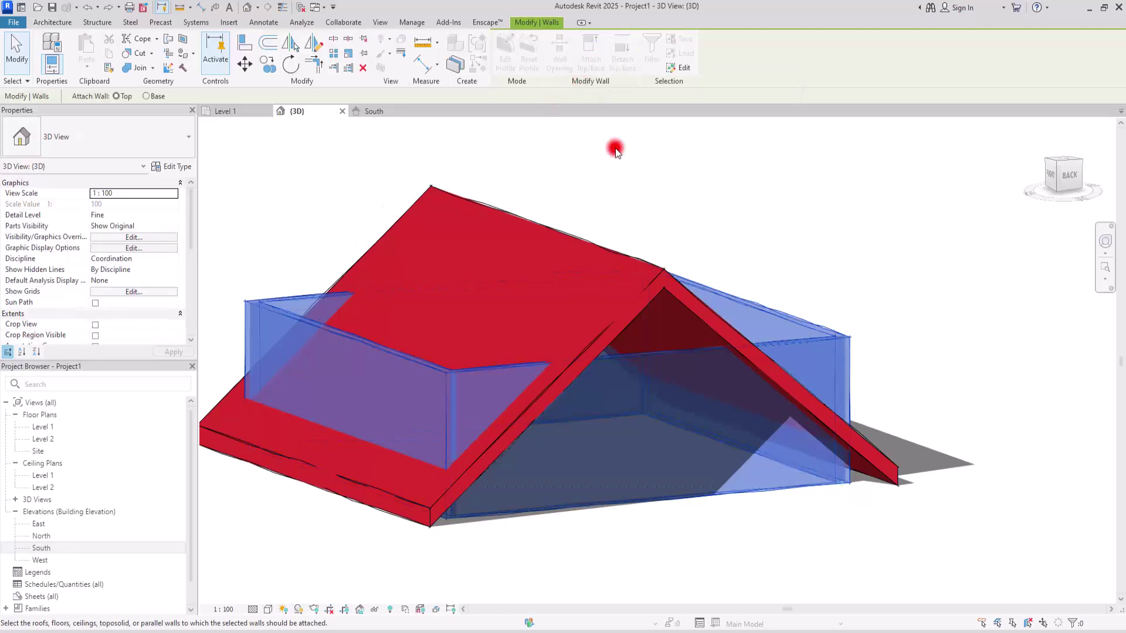
left_click(655, 271)
key("Escape")
middle_click_drag(469, 205, 500, 311, "shift")
middle_click_drag(513, 354, 498, 415, "shift")
key("Escape")
scroll(465, 385, "up", 3)
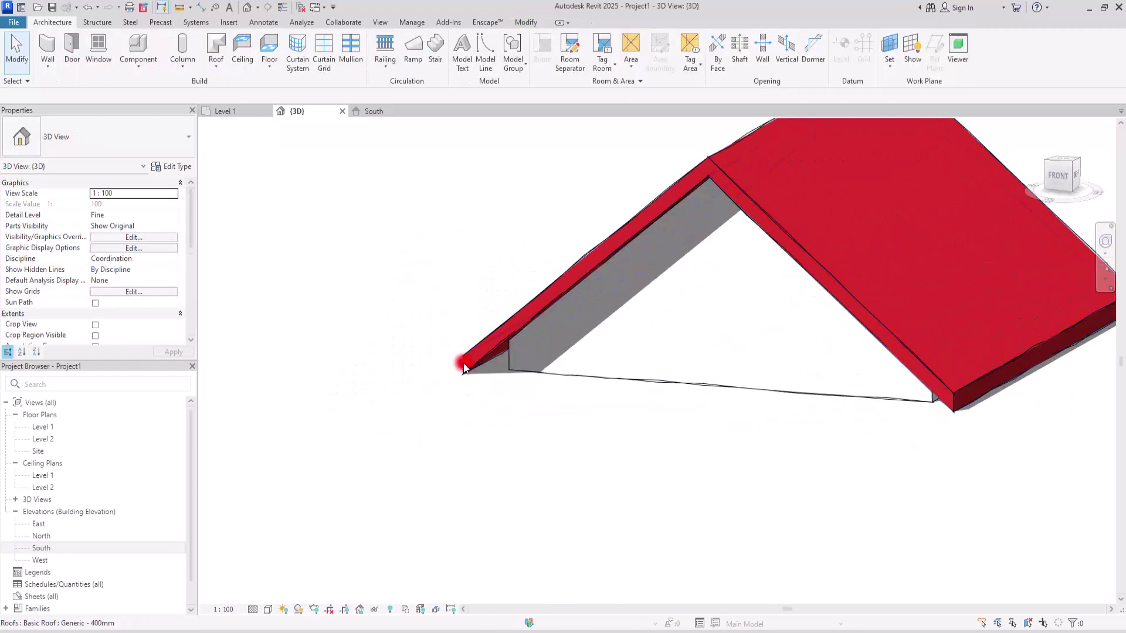
Step: Set the gable roof's rafter cut to Two Cut - Plumb
left_click(474, 365)
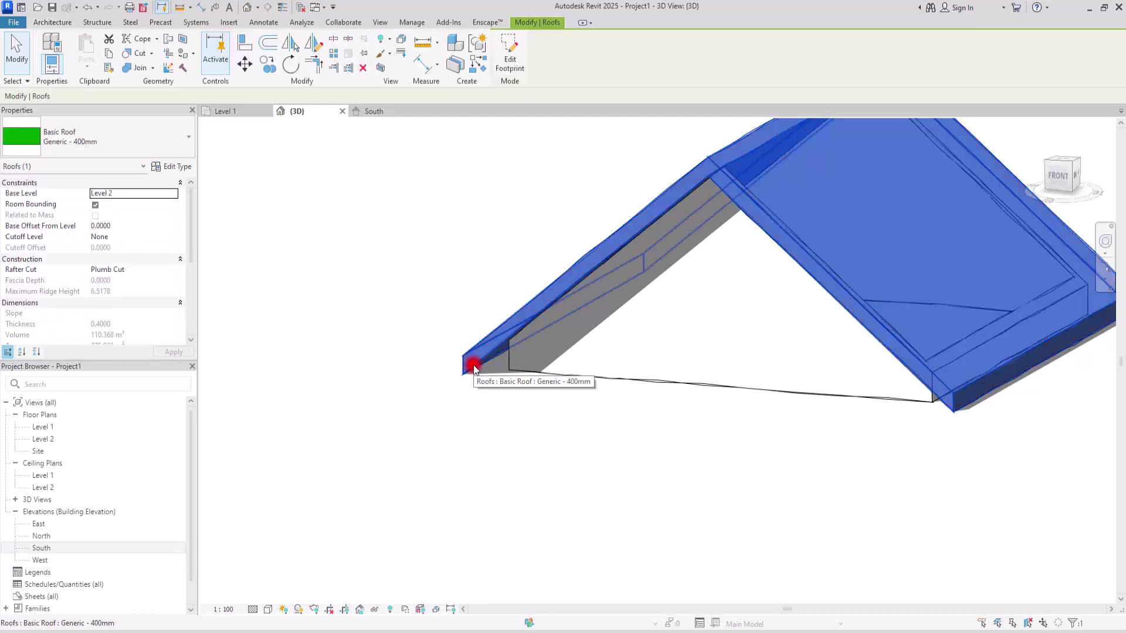
left_click(13, 274)
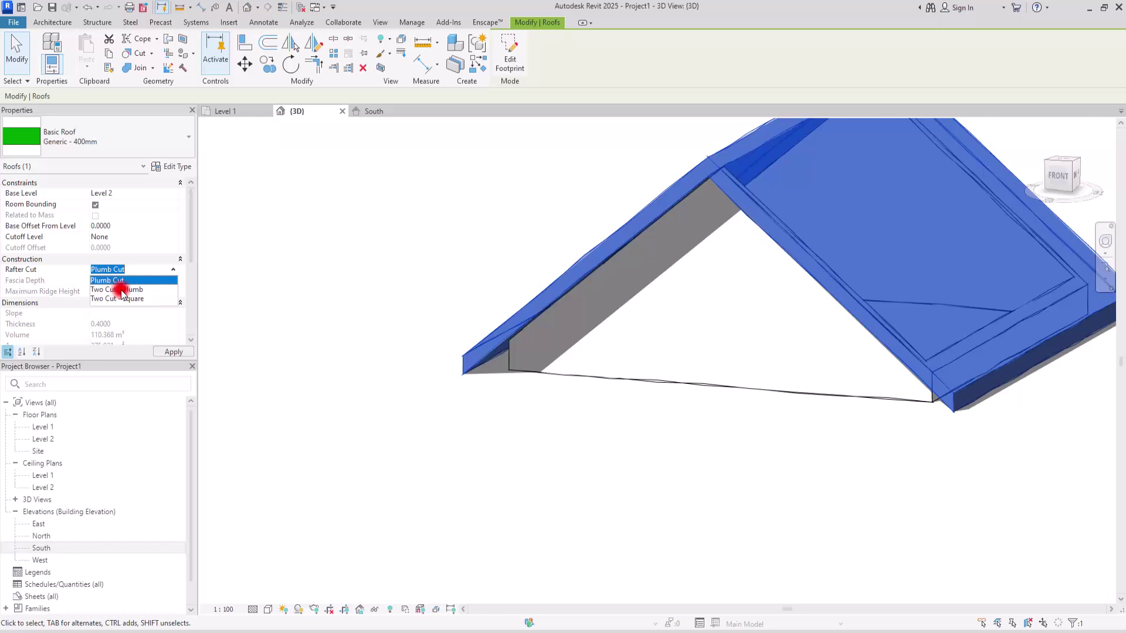
left_click(120, 291)
left_click(468, 410)
scroll(432, 372, "down", 2)
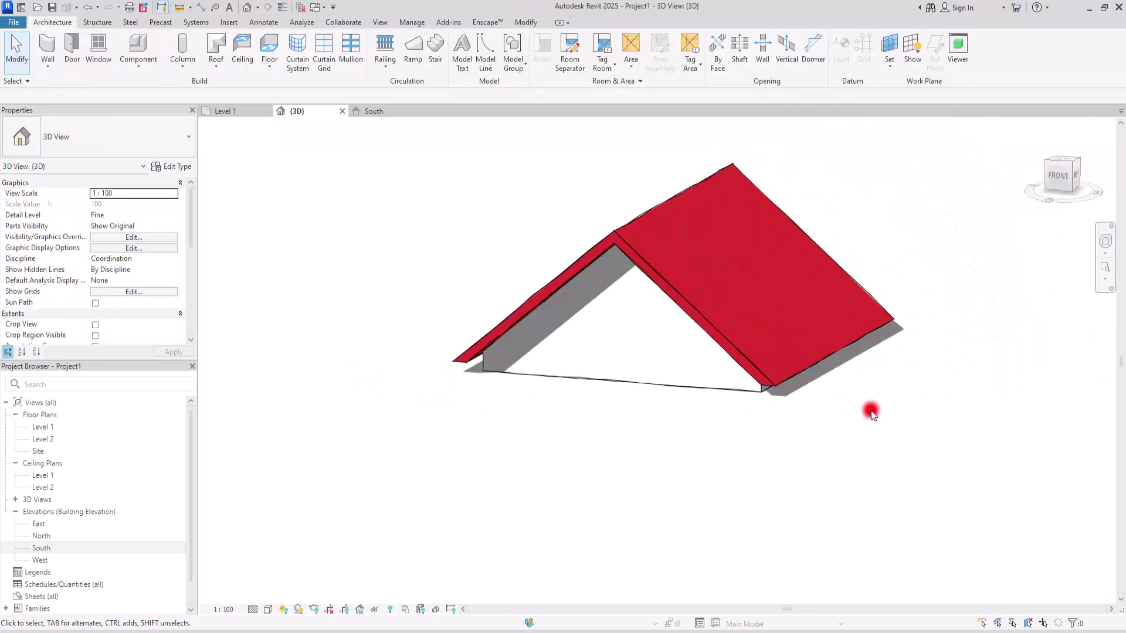
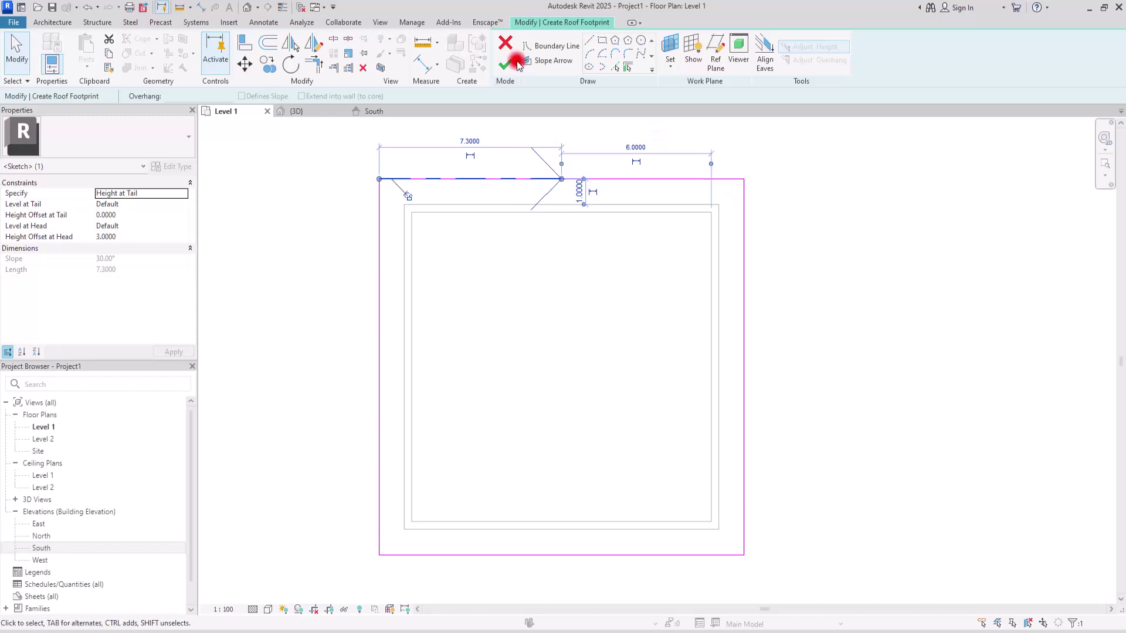
Step: Set the heads of both slope arrows on the next roof's north edge to Level 2 with a height offset of 0
key("Escape")
left_click_drag(640, 142, 493, 151)
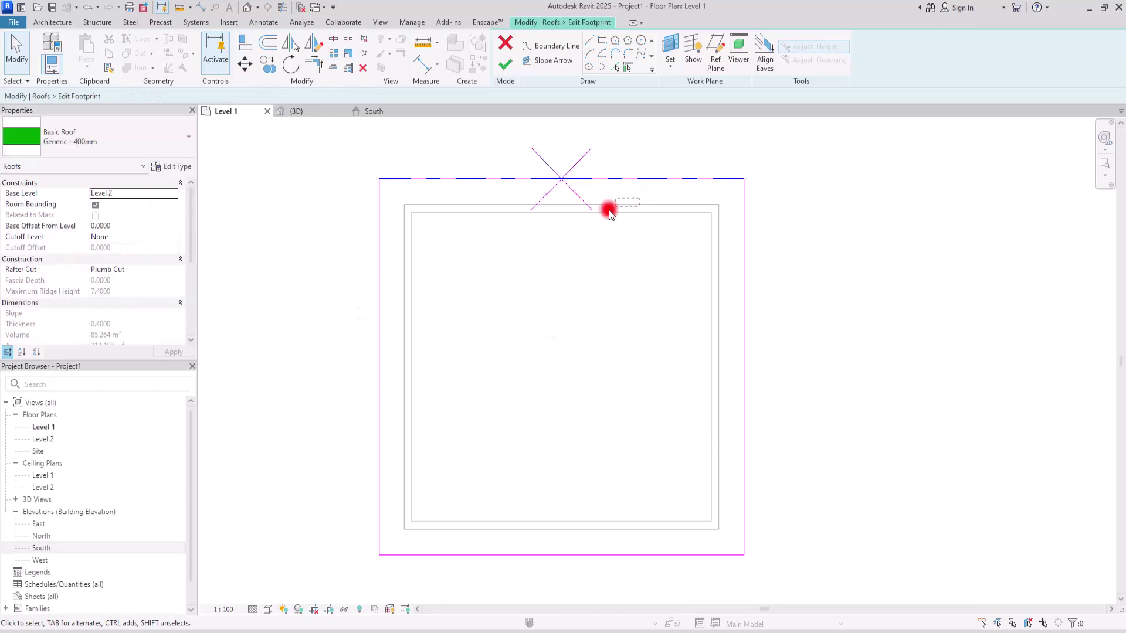
left_click(587, 201)
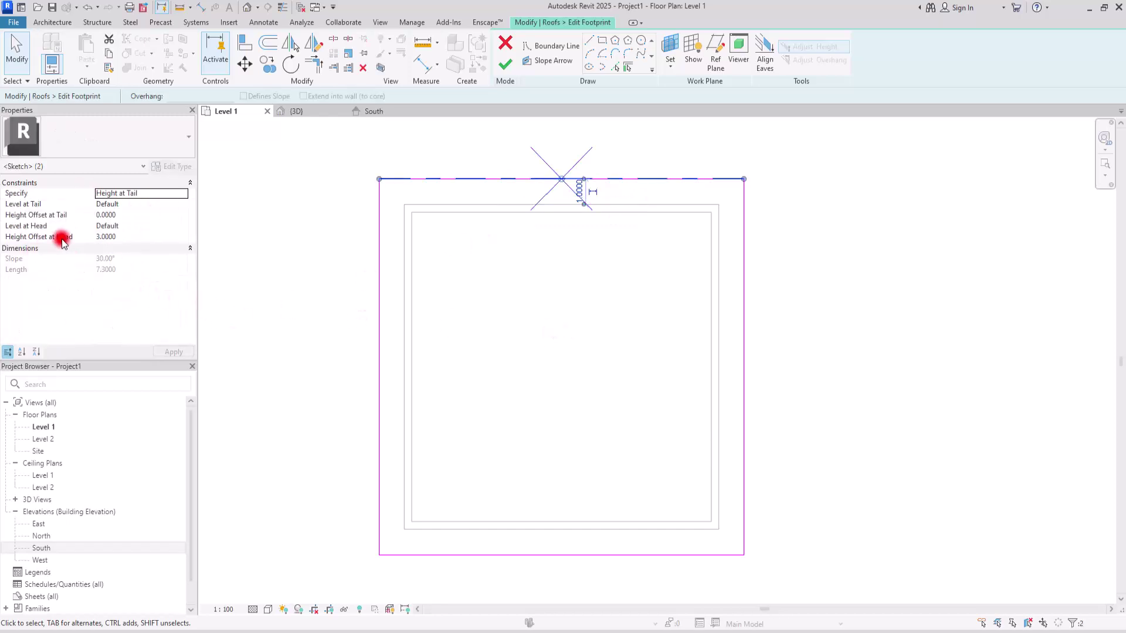
left_click(170, 226)
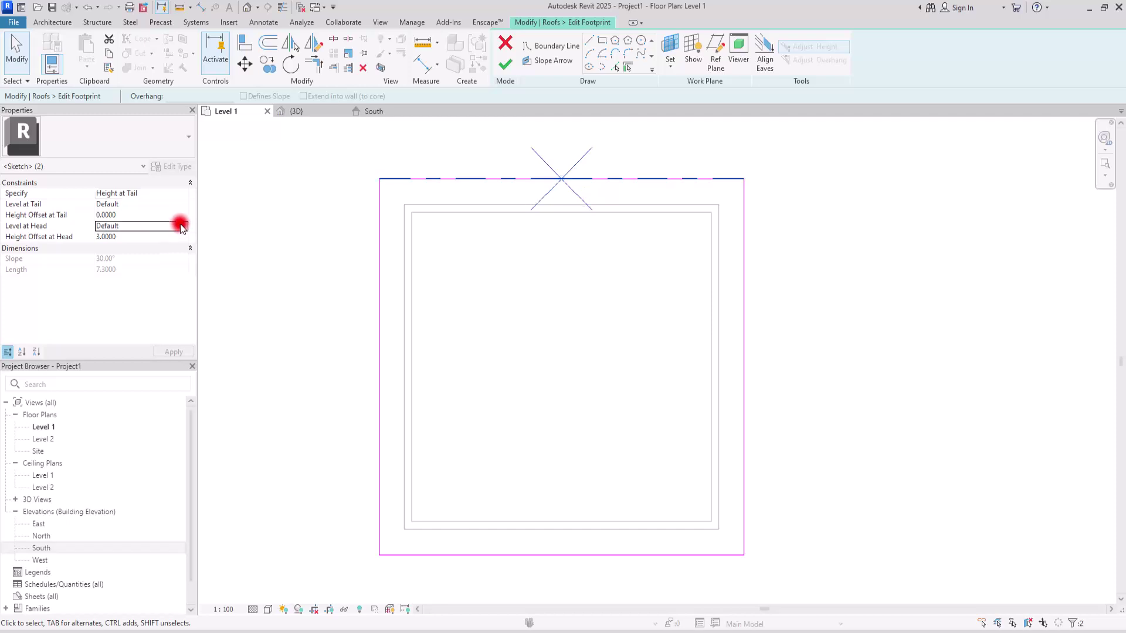
left_click(107, 256)
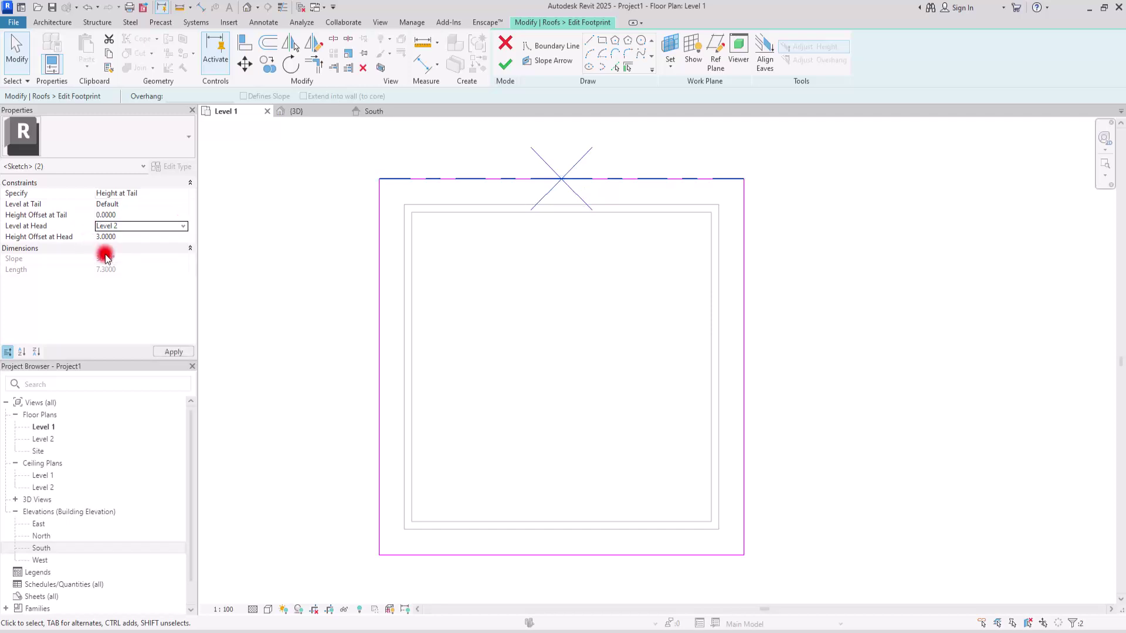
left_click(126, 242)
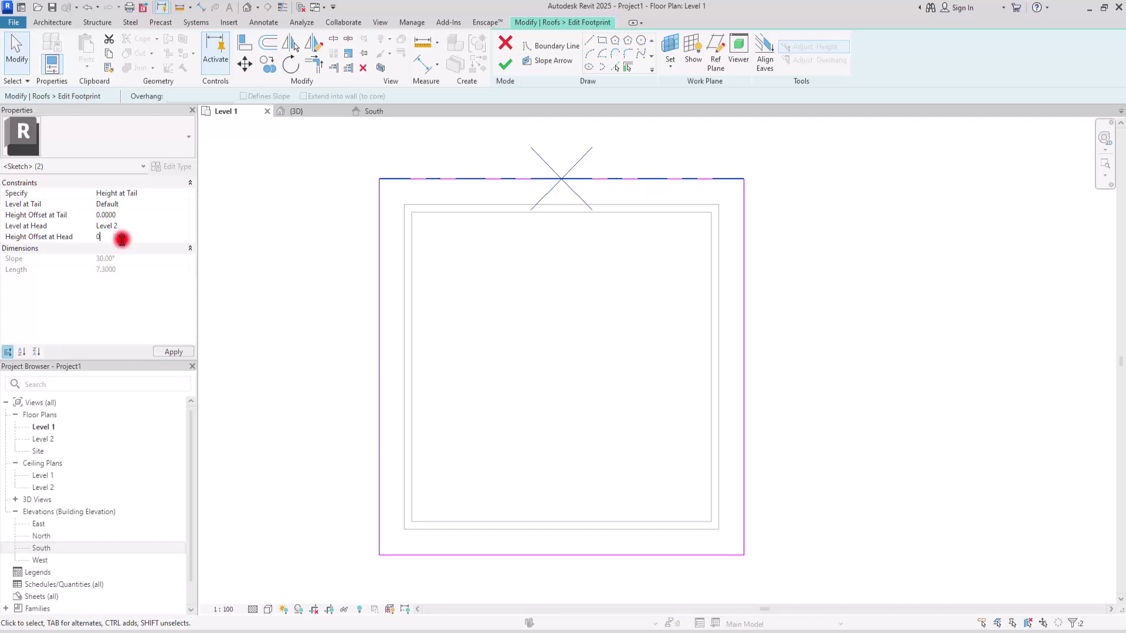
Step: Set the tails of both slope arrows to Level 2 with a height offset of 3 m
left_click(185, 205)
left_click(113, 234)
left_click(129, 216)
left_click(610, 334)
Step: Copy the two north-edge slope arrows to the south edge of the roof footprint
left_click(267, 63)
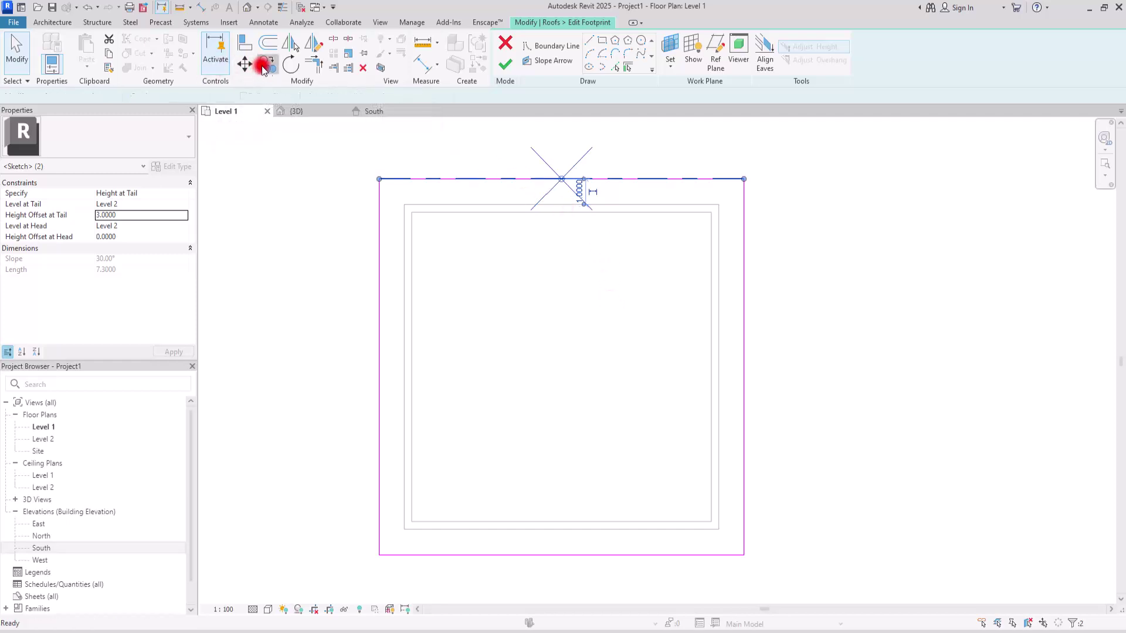
left_click(743, 179)
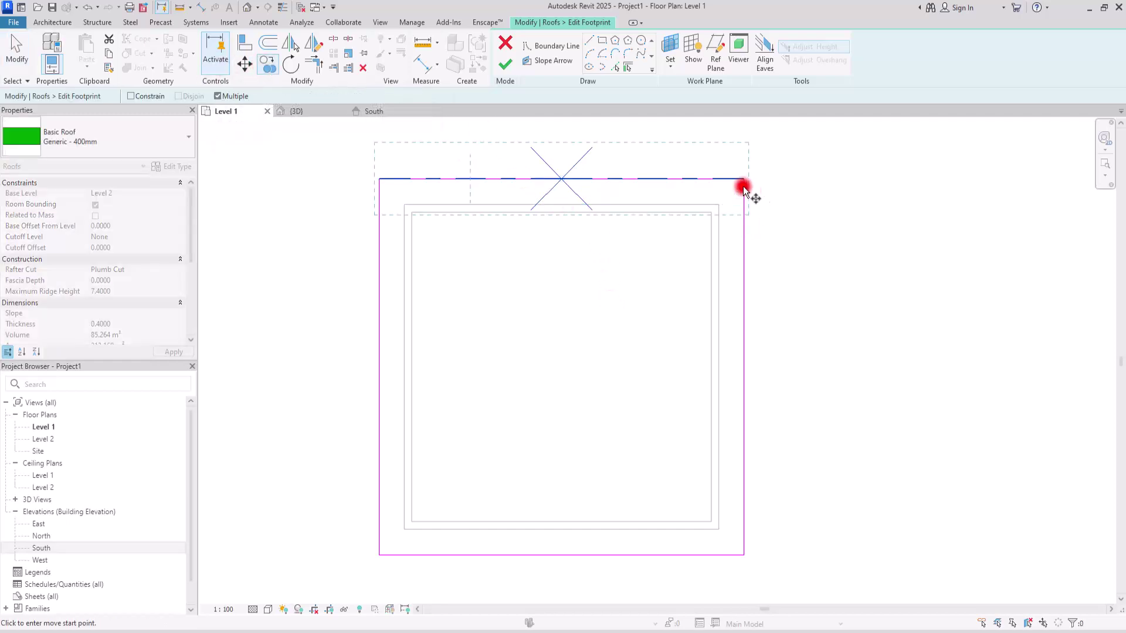
left_click(744, 555)
left_click(445, 171)
Step: Finish the footprint edit and view the butterfly roof in 3D
left_click(506, 63)
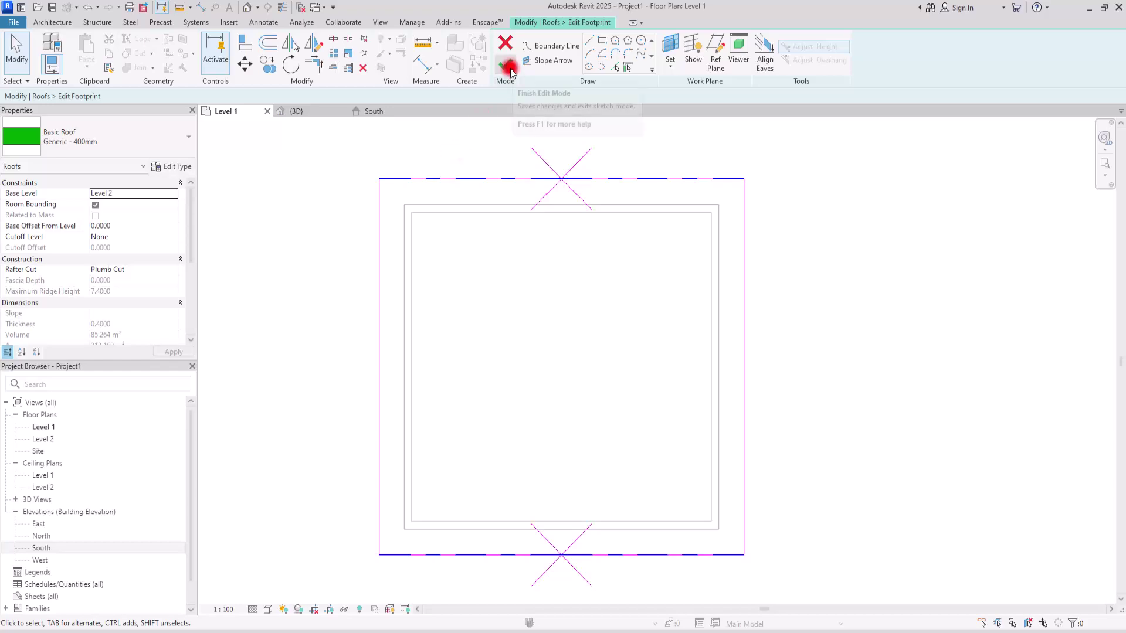
left_click(304, 111)
middle_click_drag(1021, 375, 356, 338, "shift")
middle_click(358, 341)
middle_click(357, 340)
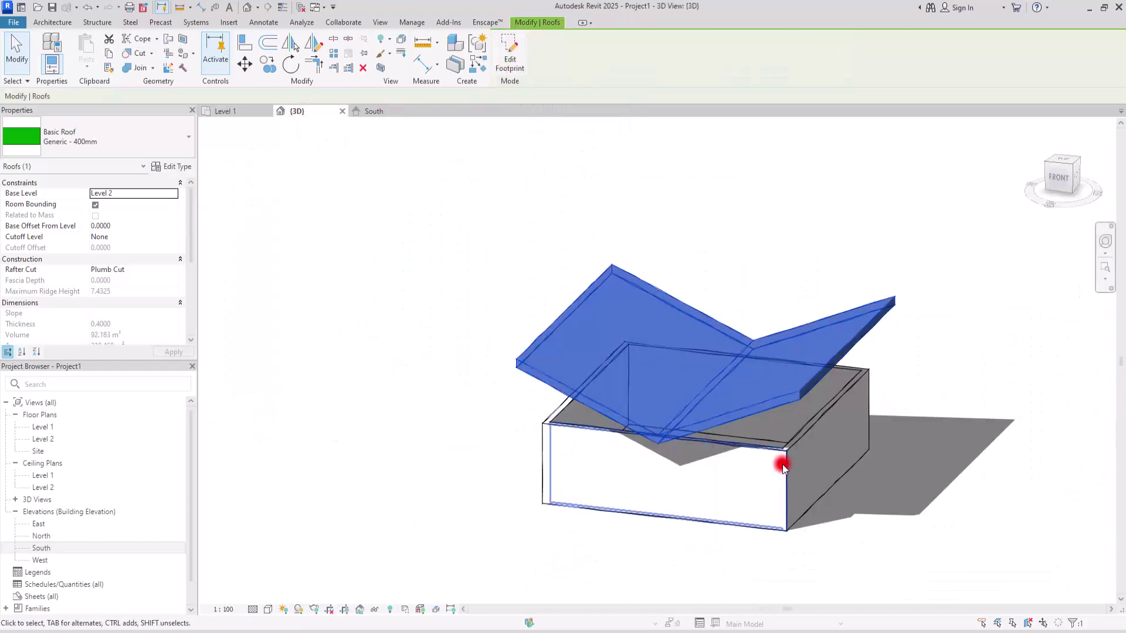
Step: Attach the tops of all four walls to the butterfly roof and look at it from the back
middle_click_drag(790, 465, 794, 455, "shift")
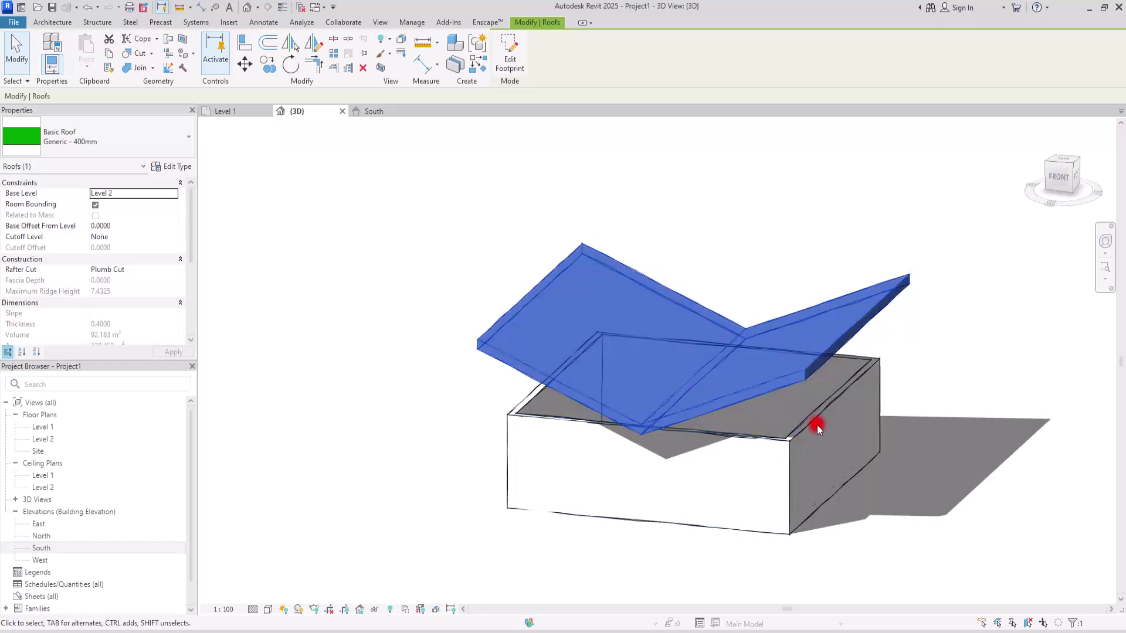
key("Tab")
left_click(817, 413)
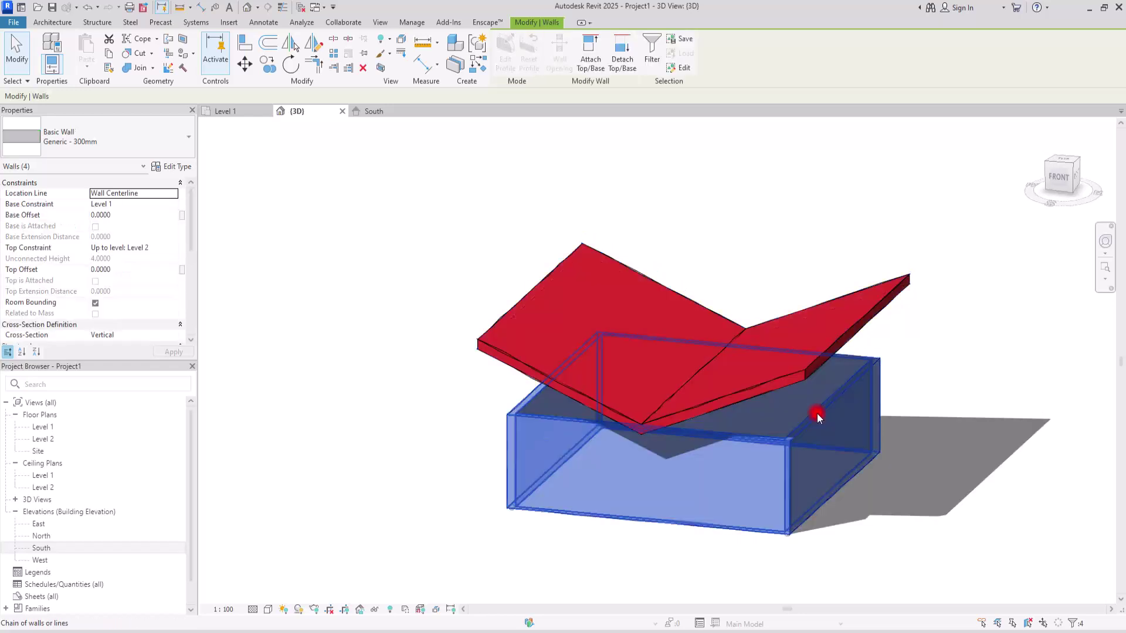
left_click(588, 60)
left_click(553, 269)
mouse_move(553, 270)
middle_mouse_down("shift")
mouse_move(649, 377)
mouse_move(665, 377)
mouse_move(481, 372)
mouse_move(151, 389)
mouse_move(837, 417)
mouse_move(285, 129)
middle_mouse_up("shift")
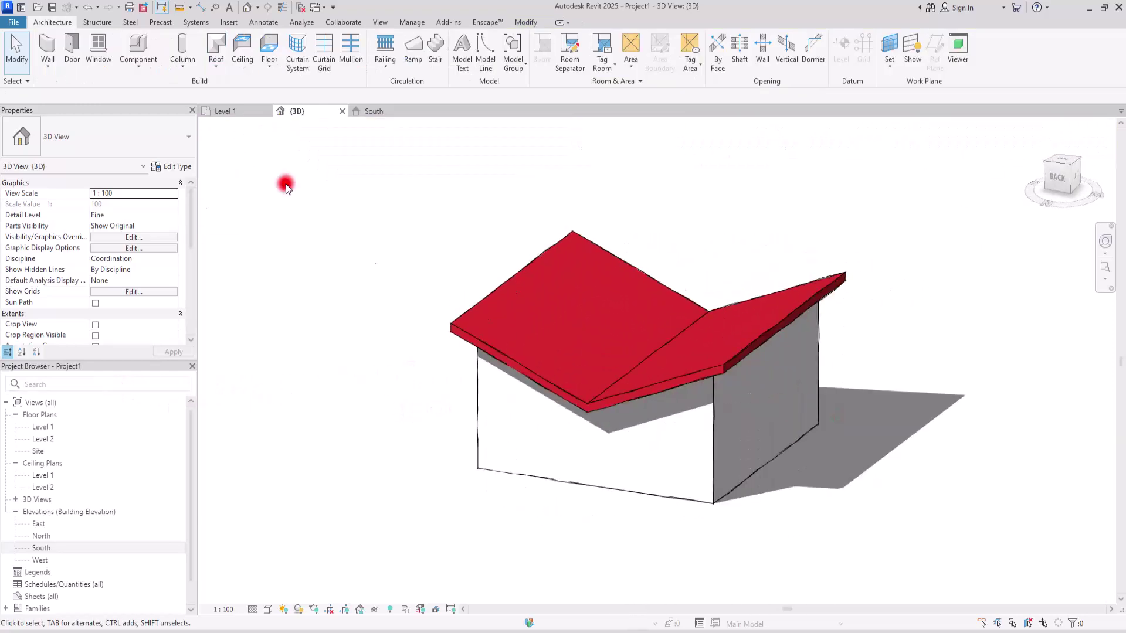
Step: Start a new roof by footprint in the Level 1 plan with a rectangular, slope-defining boundary offset 1 m outside the walls
left_click(223, 111)
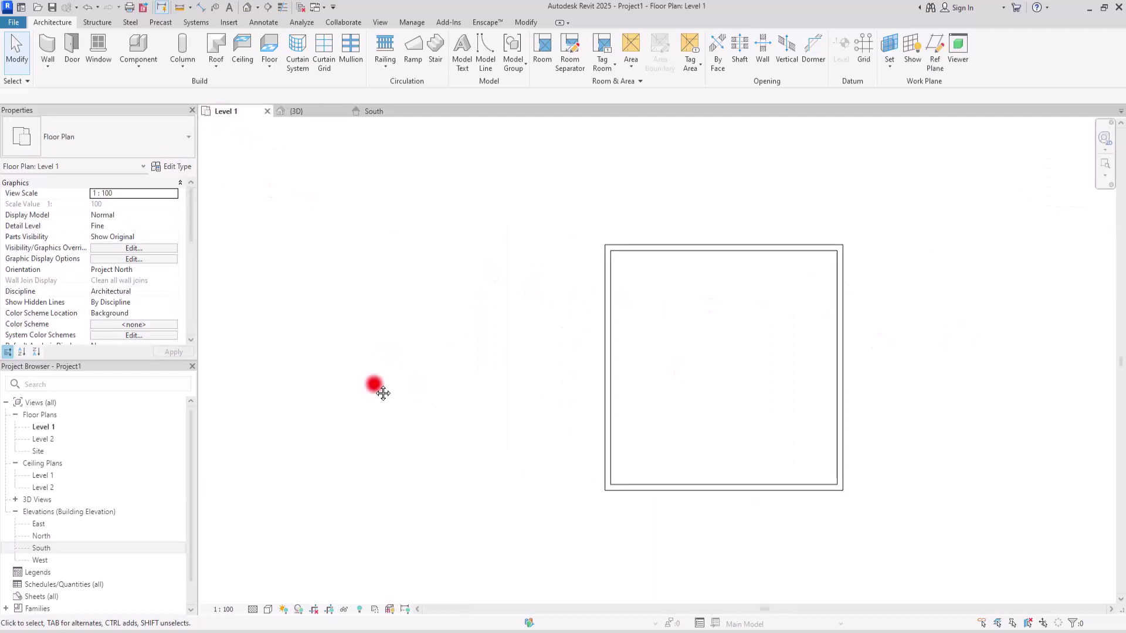
scroll(475, 361, "down", 1)
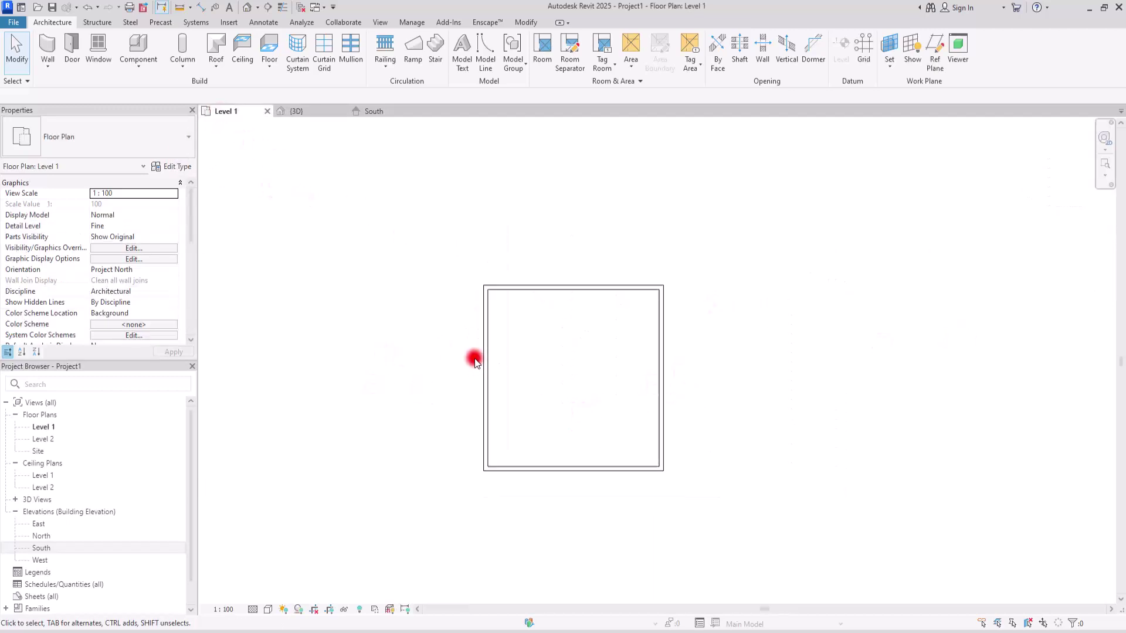
left_click(216, 48)
left_click(556, 348)
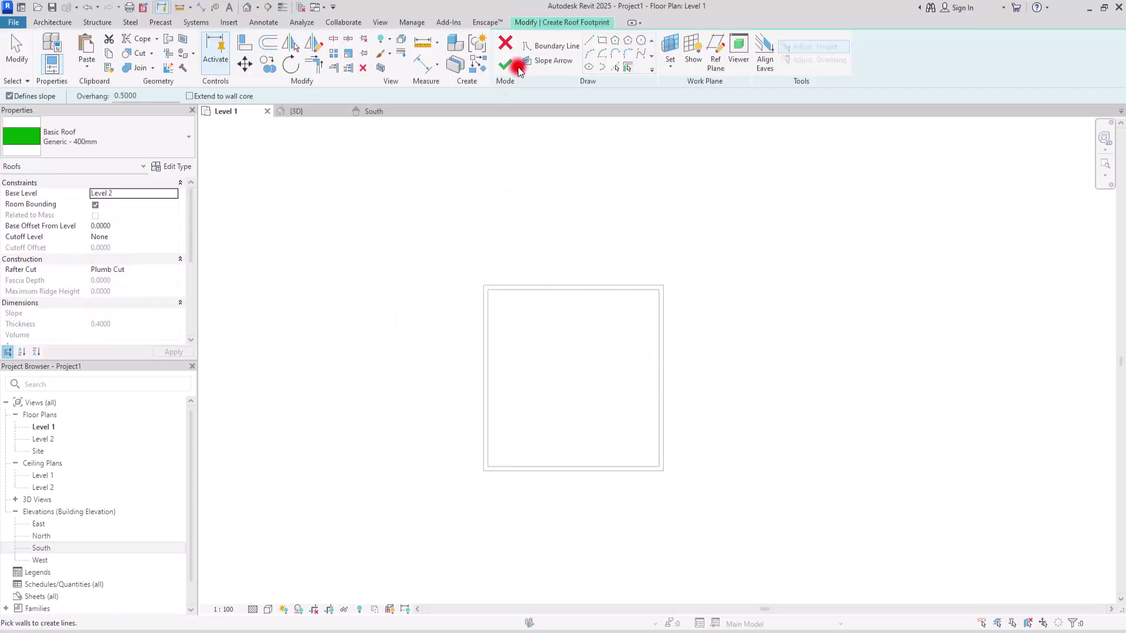
left_click(150, 95)
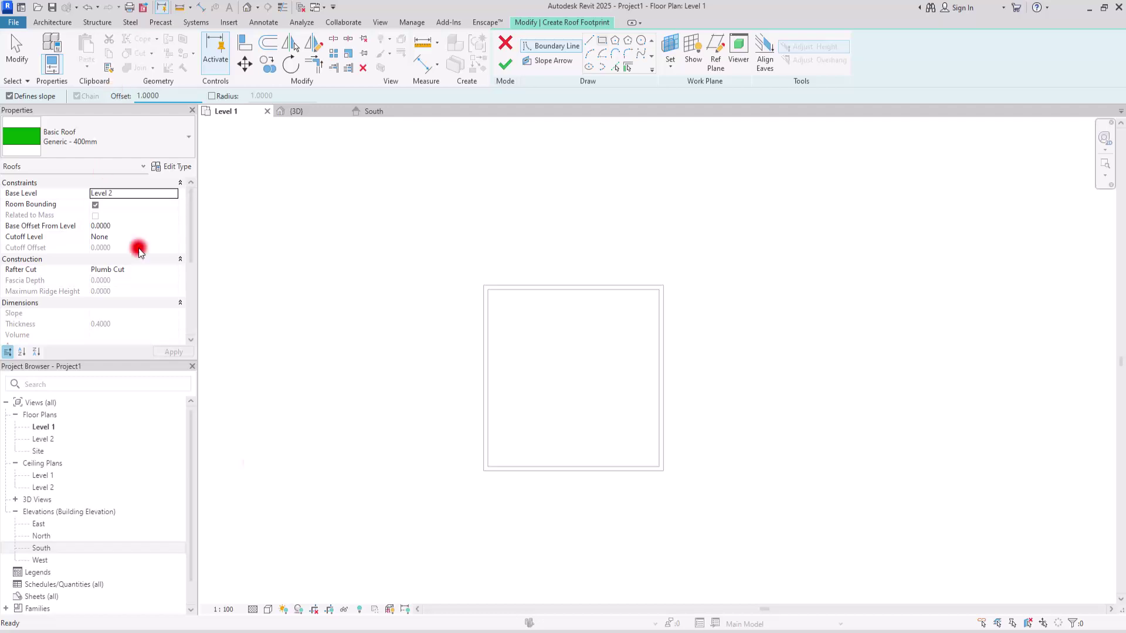
left_click(477, 278)
left_click(670, 480)
key("Escape")
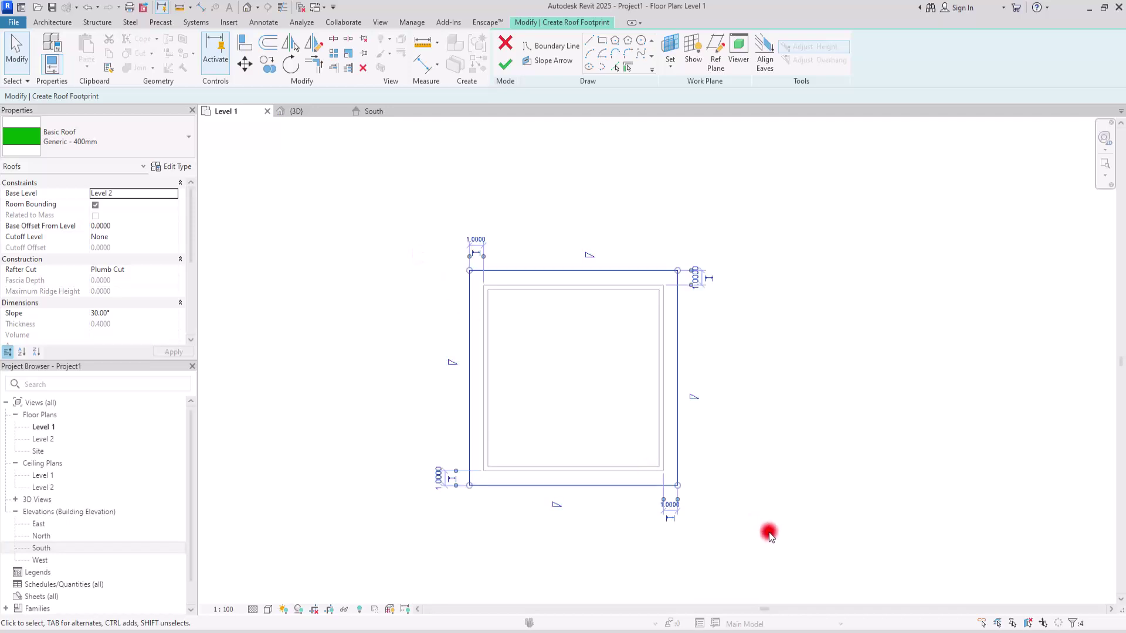
Step: Remove the slope definition from all four boundary lines of the new roof footprint
left_click_drag(772, 535, 262, 118)
left_click(462, 182)
scroll(585, 379, "up", 2)
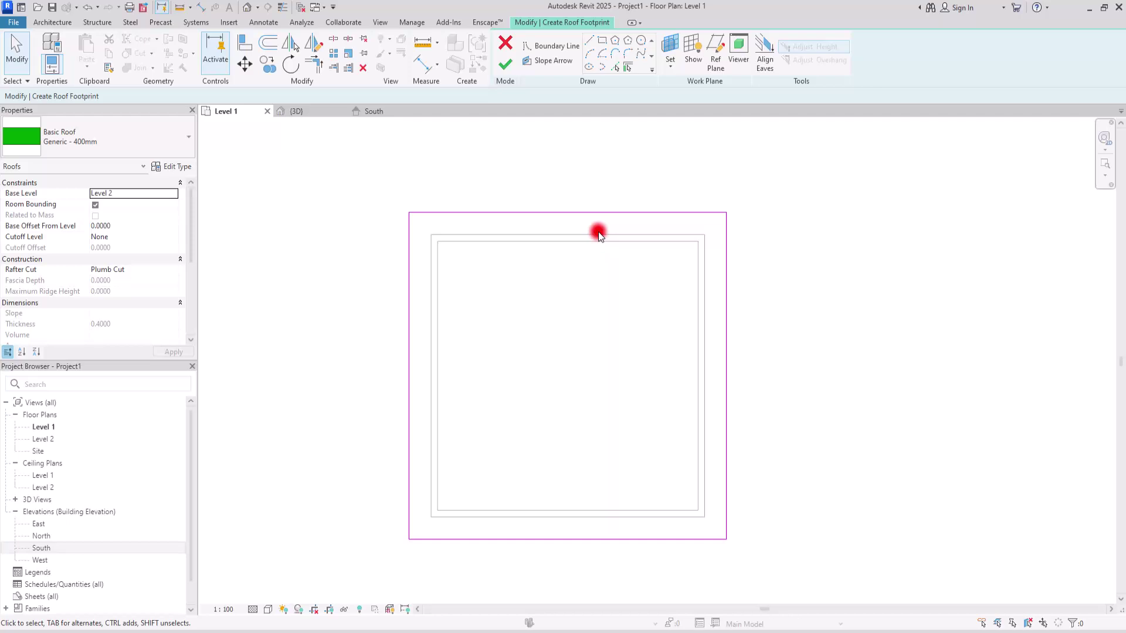
Step: Draw two 7.3 m slope arrows along the footprint's north edge, each running from a corner to the edge's midpoint
left_click(539, 61)
left_click(410, 212)
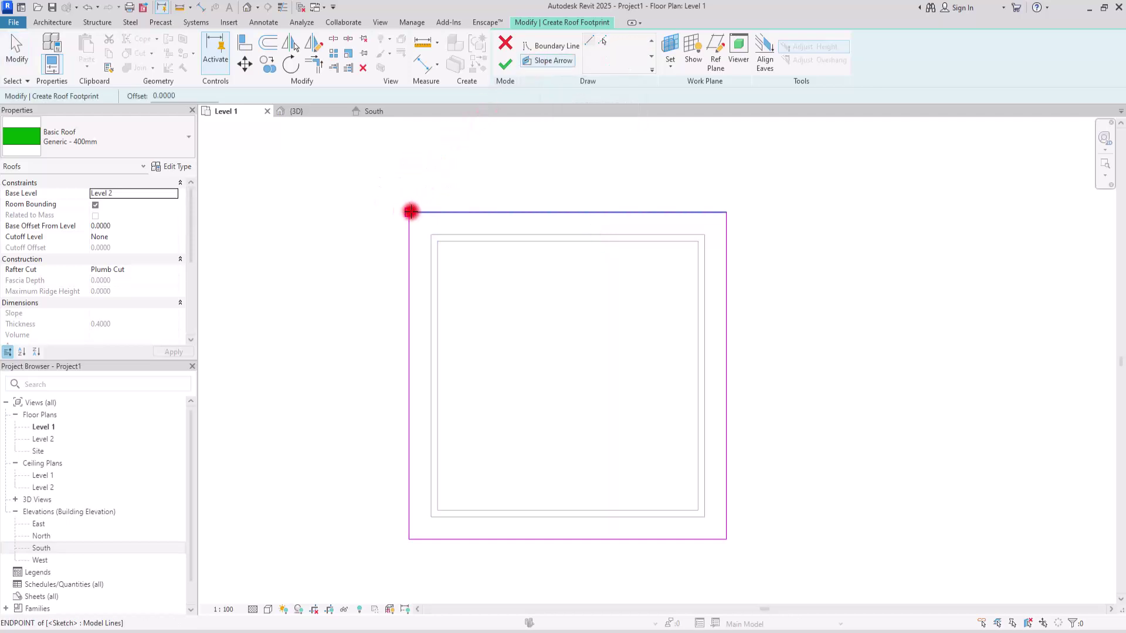
left_click(568, 211)
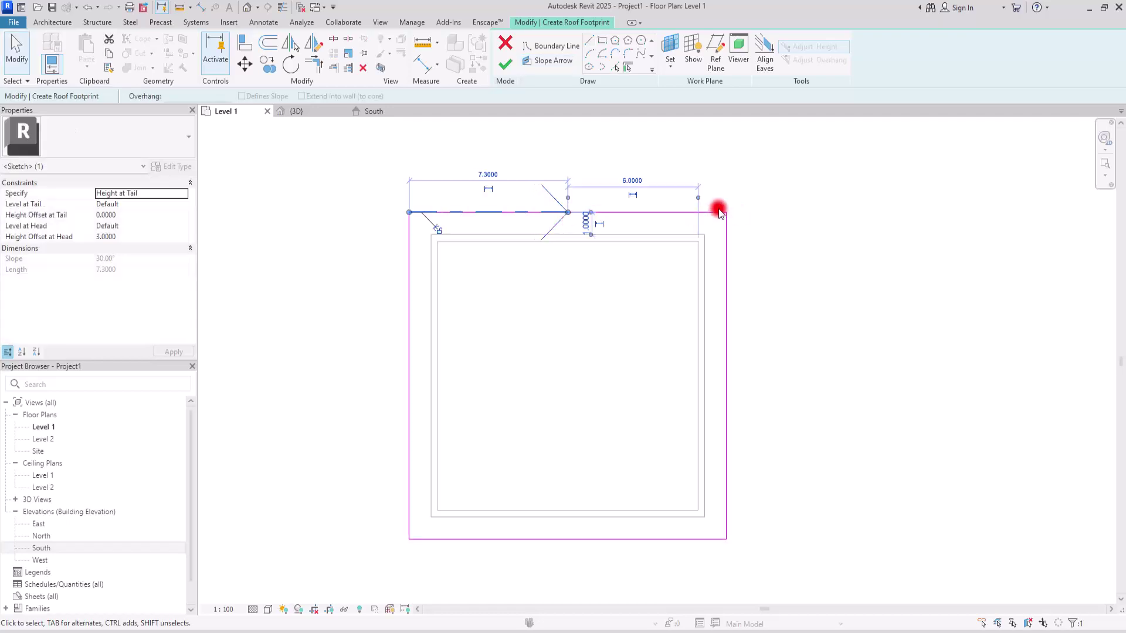
left_click(546, 60)
left_click(725, 213)
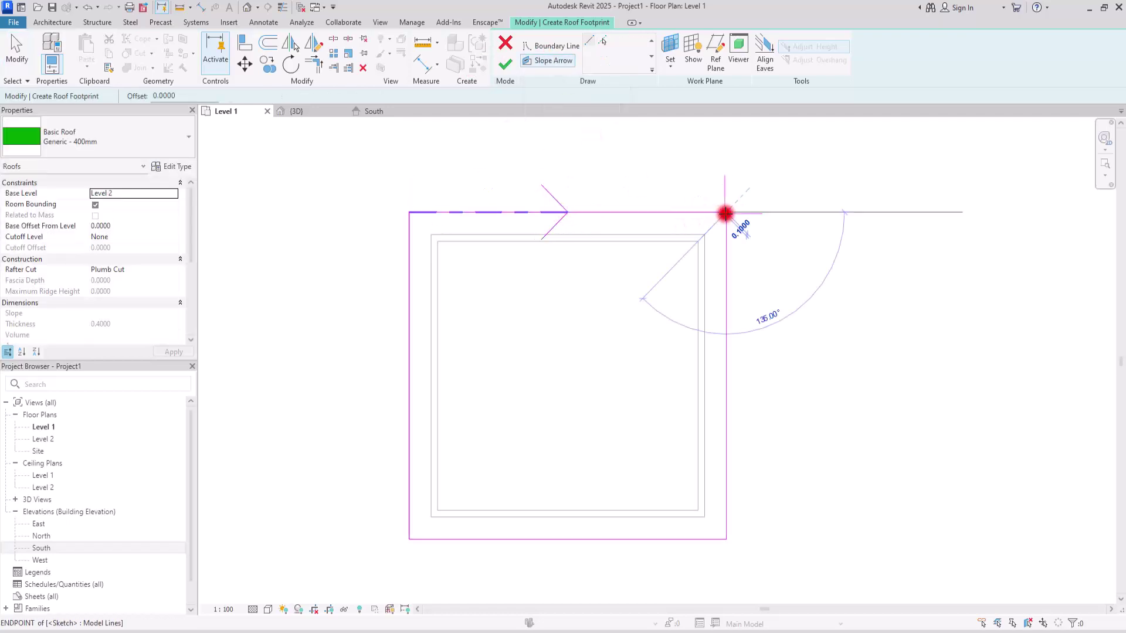
left_click(568, 212)
key("Escape")
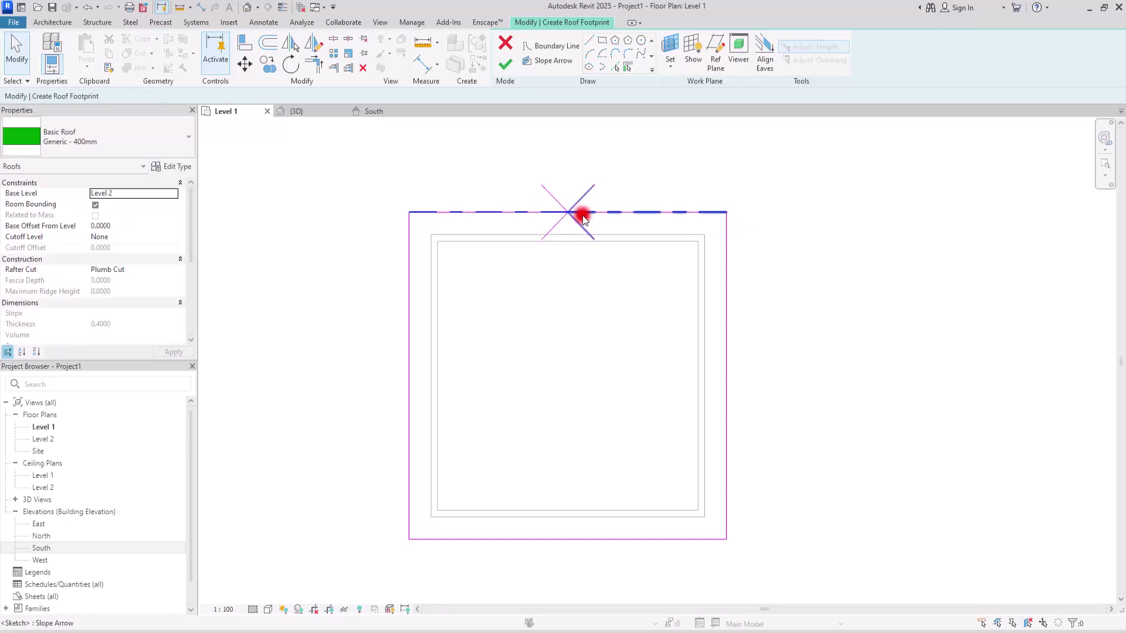
Step: Copy the two north-edge slope arrows to the south edge of the footprint
left_click(471, 201)
key("c")
key("o")
left_click(726, 211)
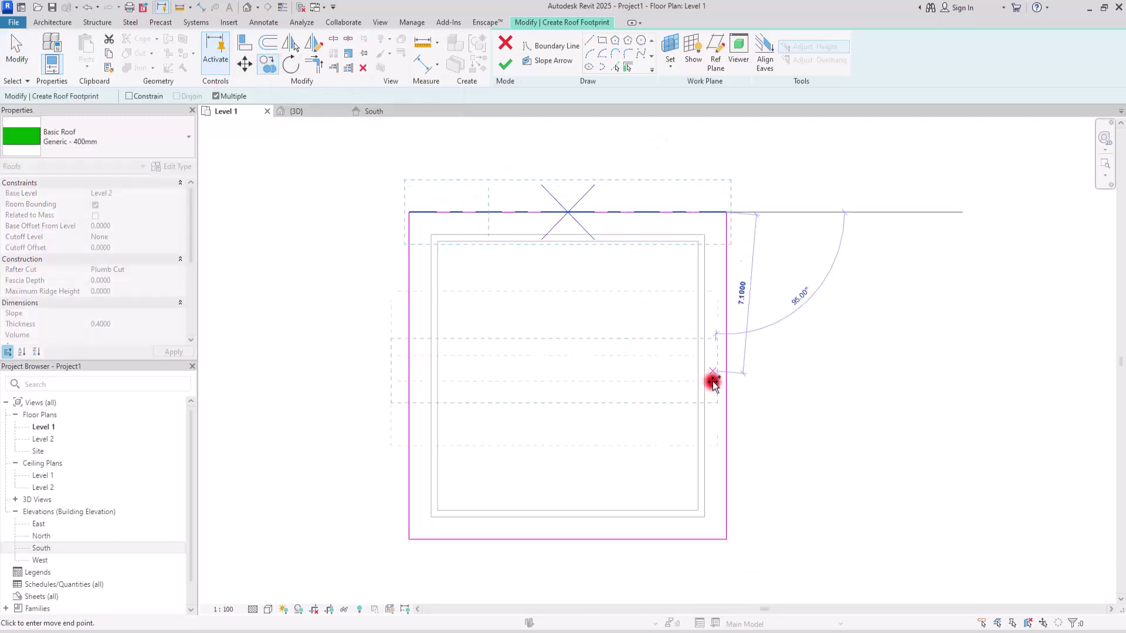
left_click(726, 538)
key("Escape")
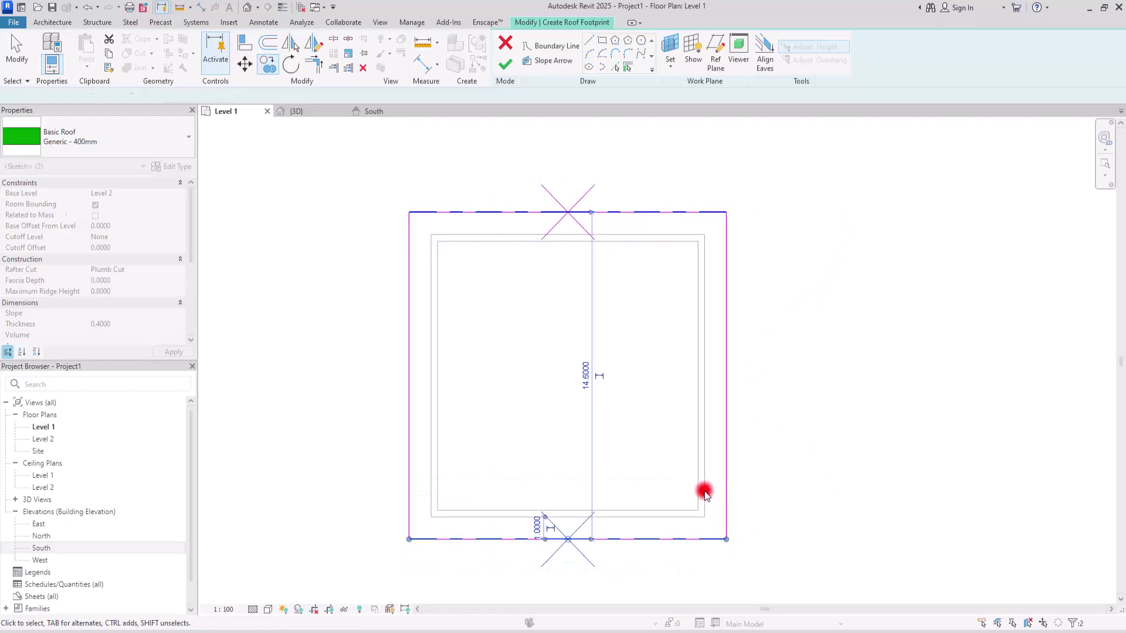
Step: Rotate copies of the four north and south slope arrows by 90° about the centre onto the west and east edges
left_click_drag(618, 237, 501, 294)
left_click_drag(641, 460, 499, 512, "ctrl")
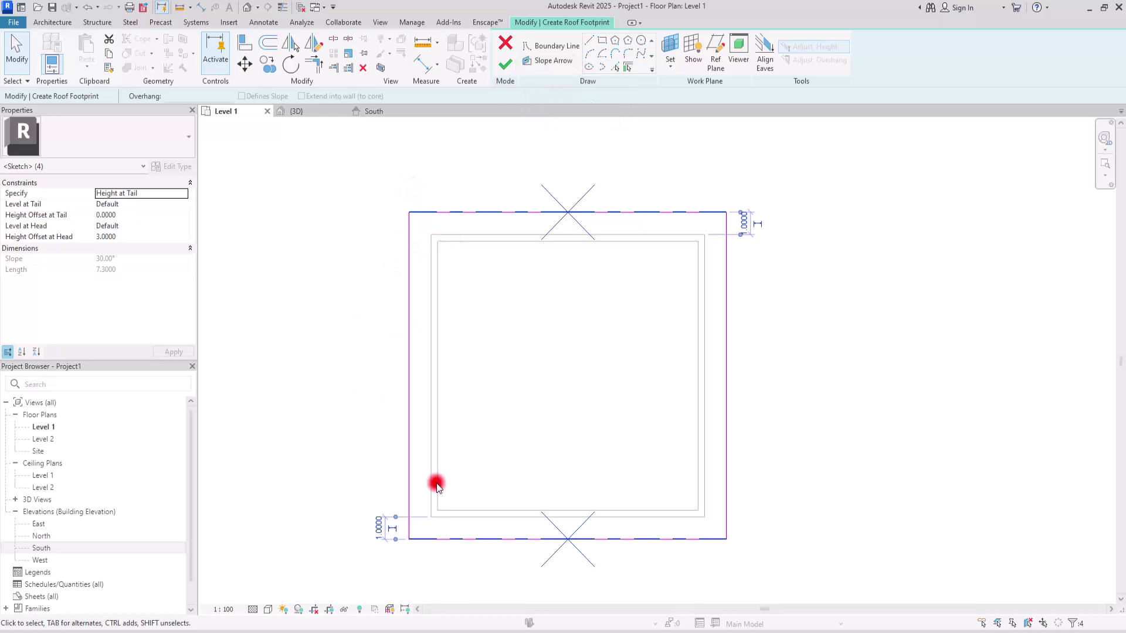
left_click(288, 64)
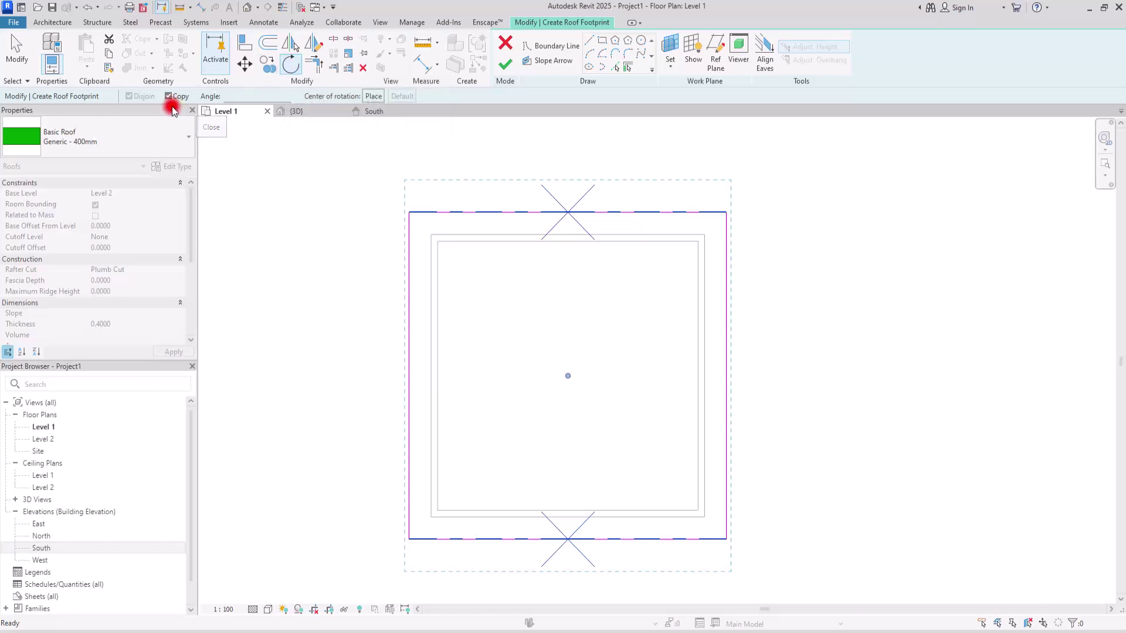
left_click(568, 231)
left_click(413, 376)
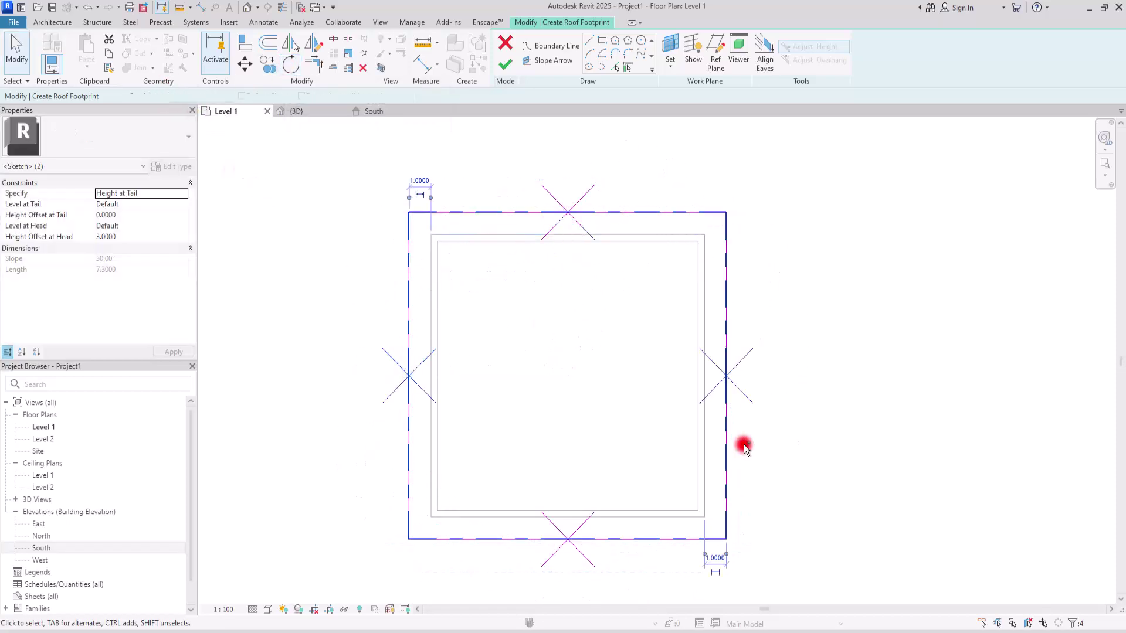
Step: Set both the tail level and the head level of all eight slope arrows to Level 2
left_click_drag(462, 311, 430, 415)
mouse_move(711, 321)
left_mouse_down("ctrl")
mouse_move(654, 460)
mouse_move(515, 495)
mouse_move(473, 519)
left_mouse_up("ctrl")
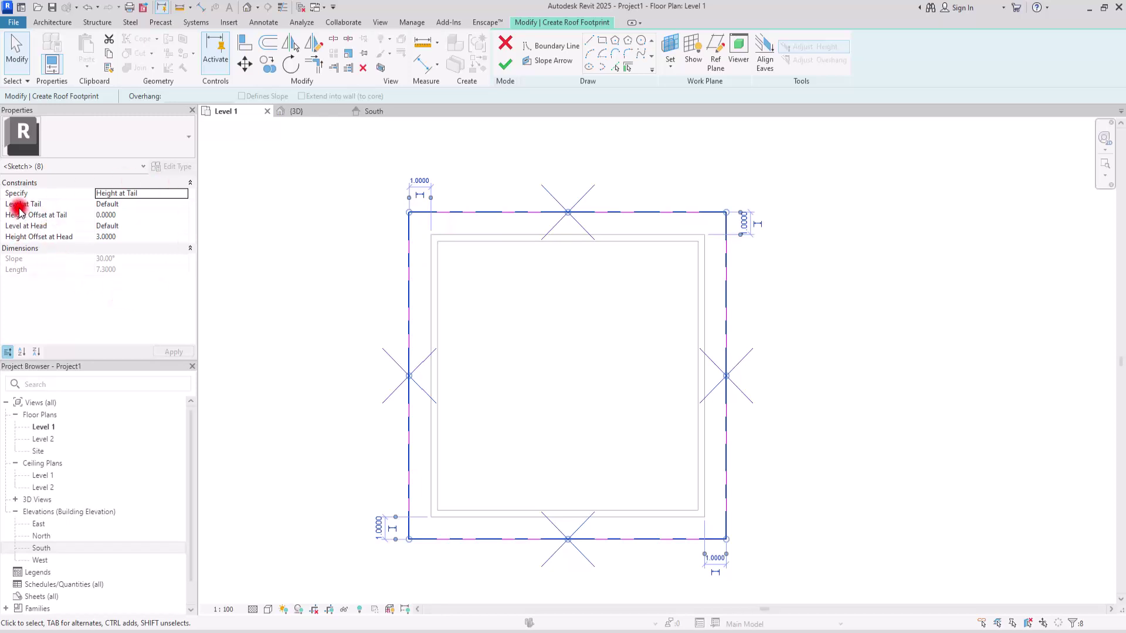
left_click(185, 204)
left_click(185, 205)
left_click(117, 233)
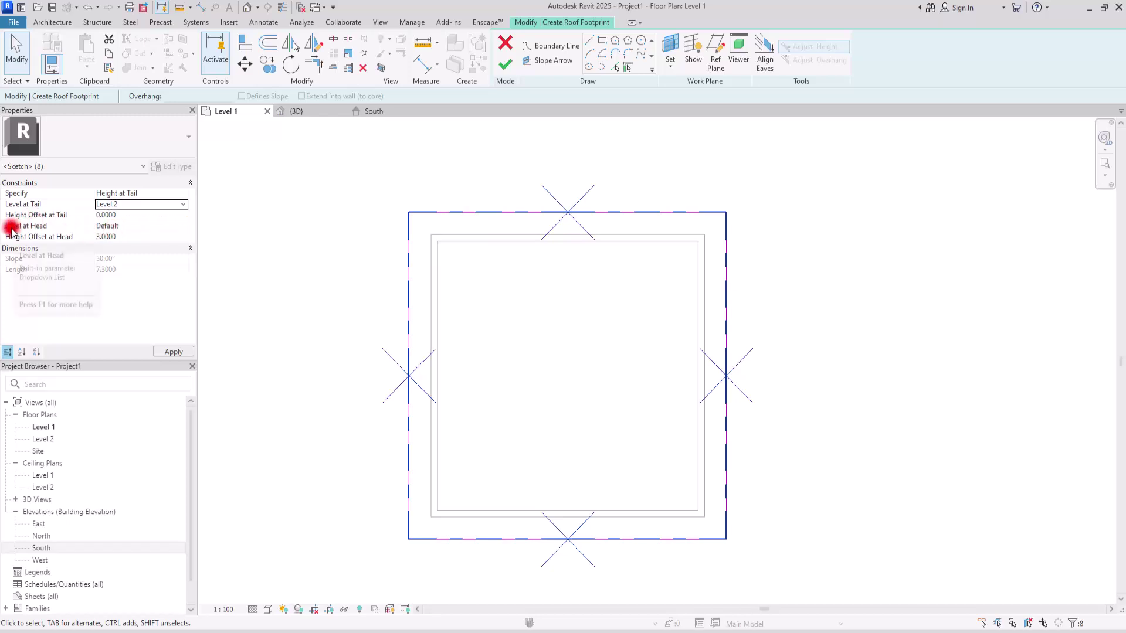
left_click(182, 226)
left_click(183, 226)
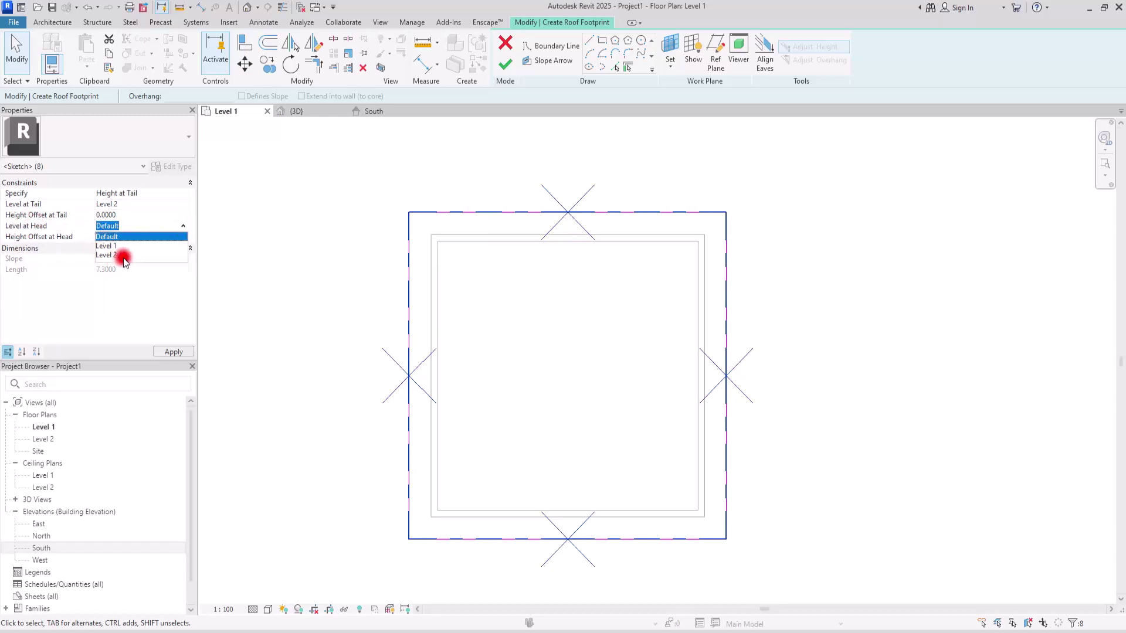
left_click(111, 255)
left_click(126, 240)
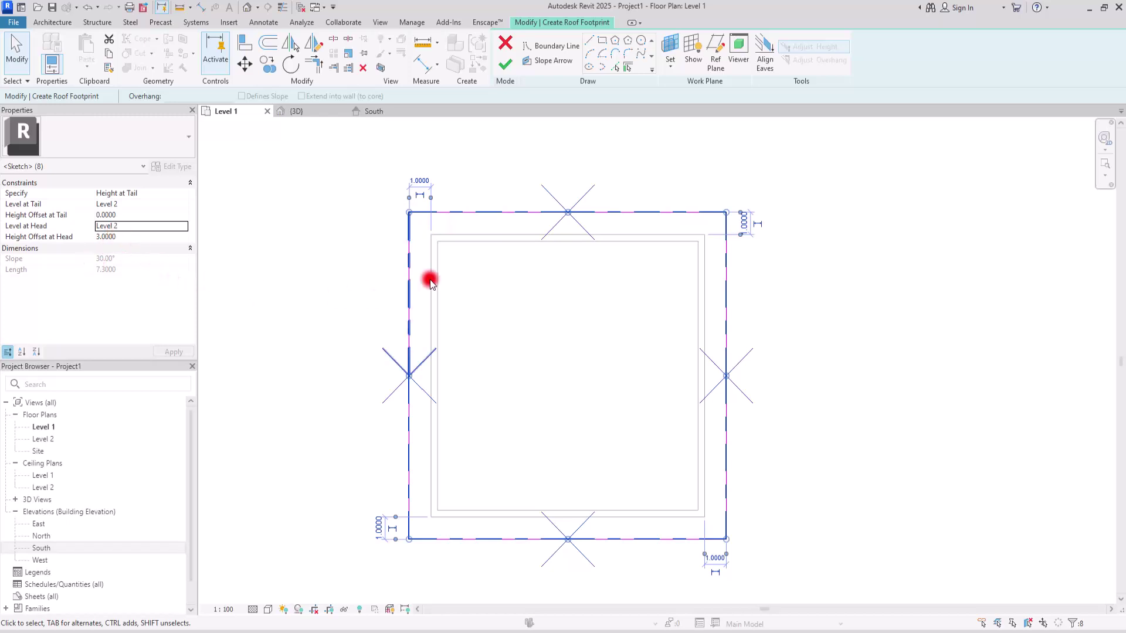
Step: Finish the roof footprint and show the new four-gabled roof in the 3D view
left_click(505, 63)
left_click(314, 117)
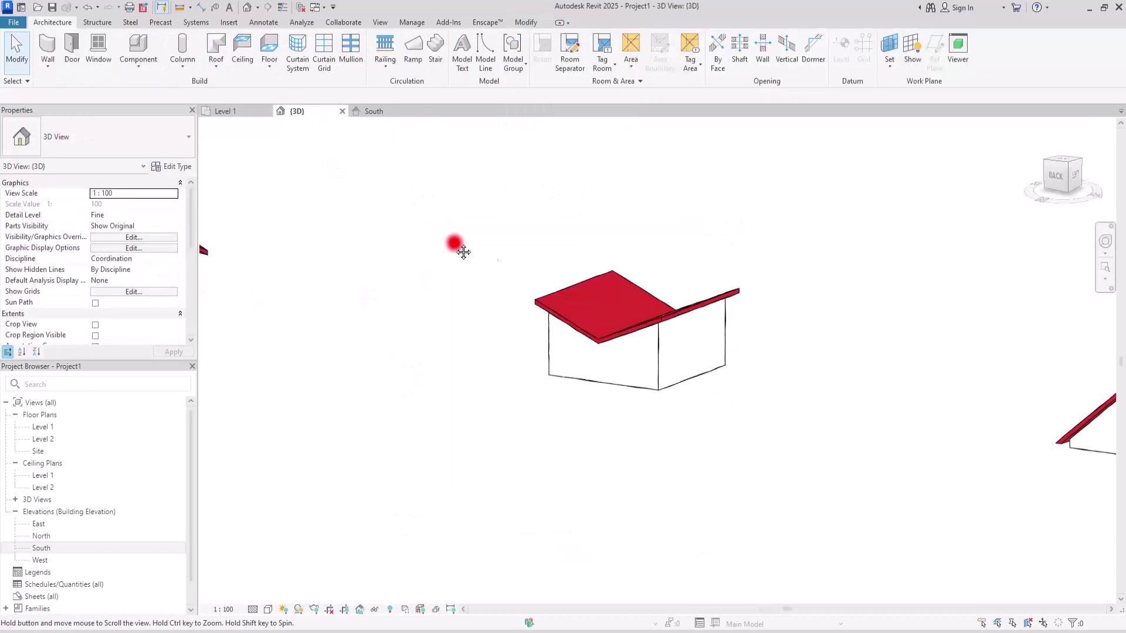
scroll(585, 327, "up", 6)
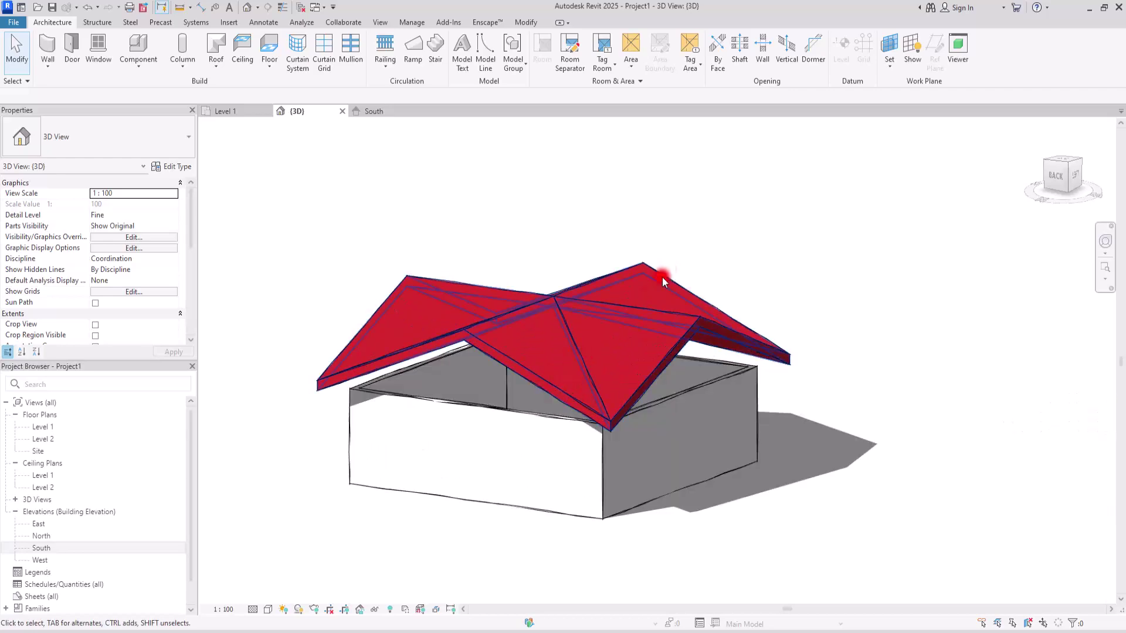
Step: Attach the tops of all four walls to the new four-gabled roof
left_click(678, 322)
middle_click_drag(661, 217, 465, 284, "shift")
key("Tab")
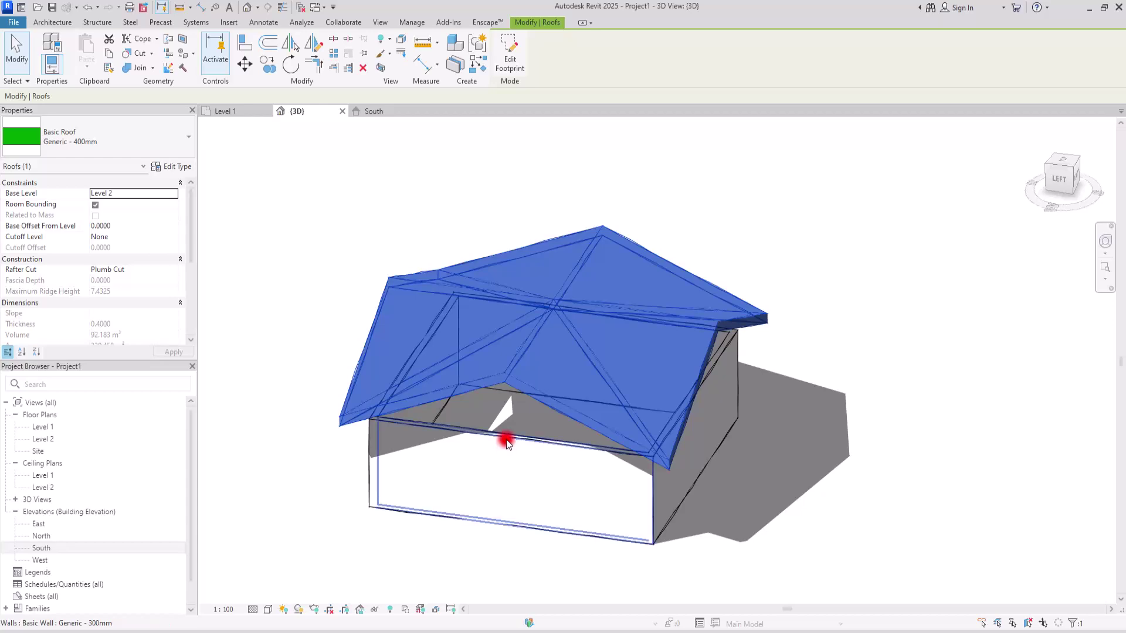
left_click(506, 446)
left_click(597, 59)
left_click(408, 274)
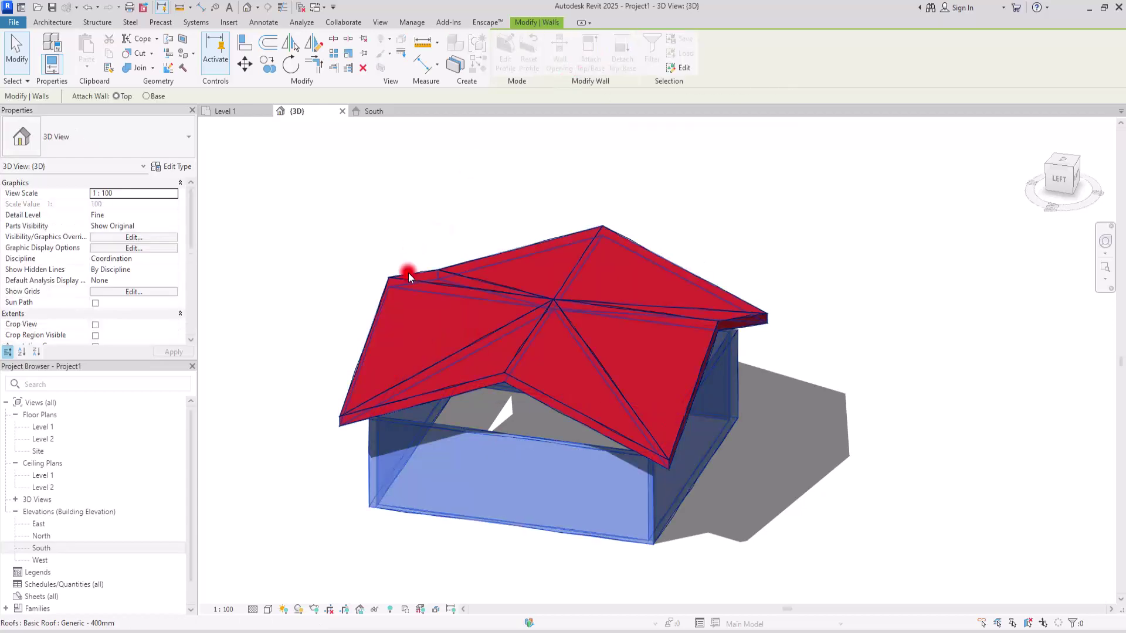
left_click(378, 208)
left_click(452, 221)
Step: Examine the four-gabled roof and the row of other roof models from several sides in 3D
middle_click_drag(452, 220, 572, 350, "shift")
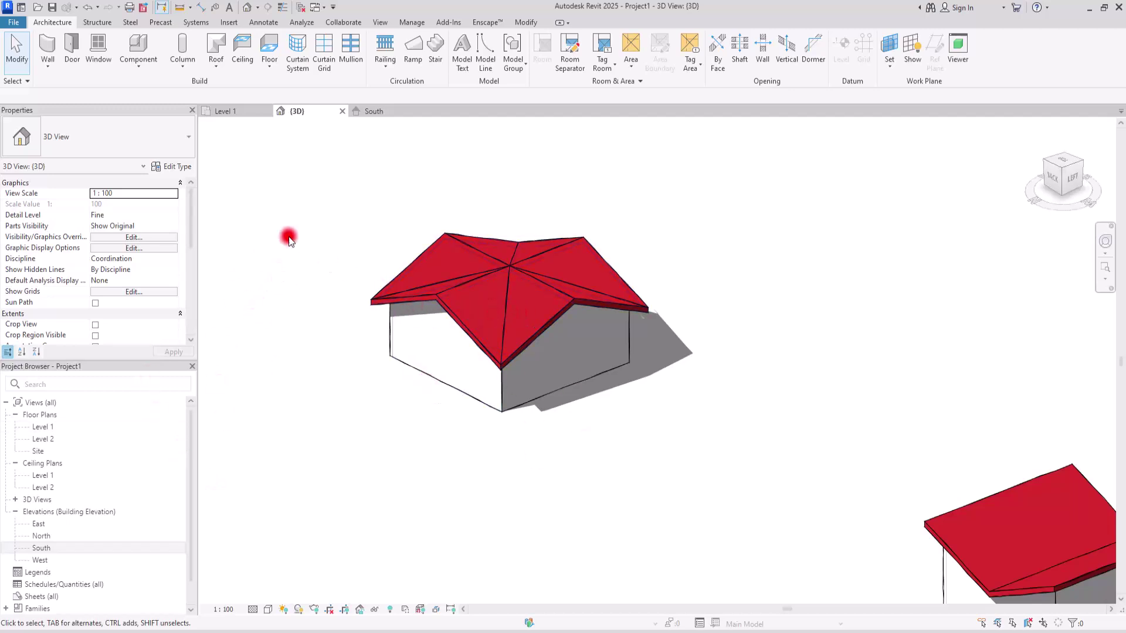
middle_click_drag(533, 426, 467, 385, "shift")
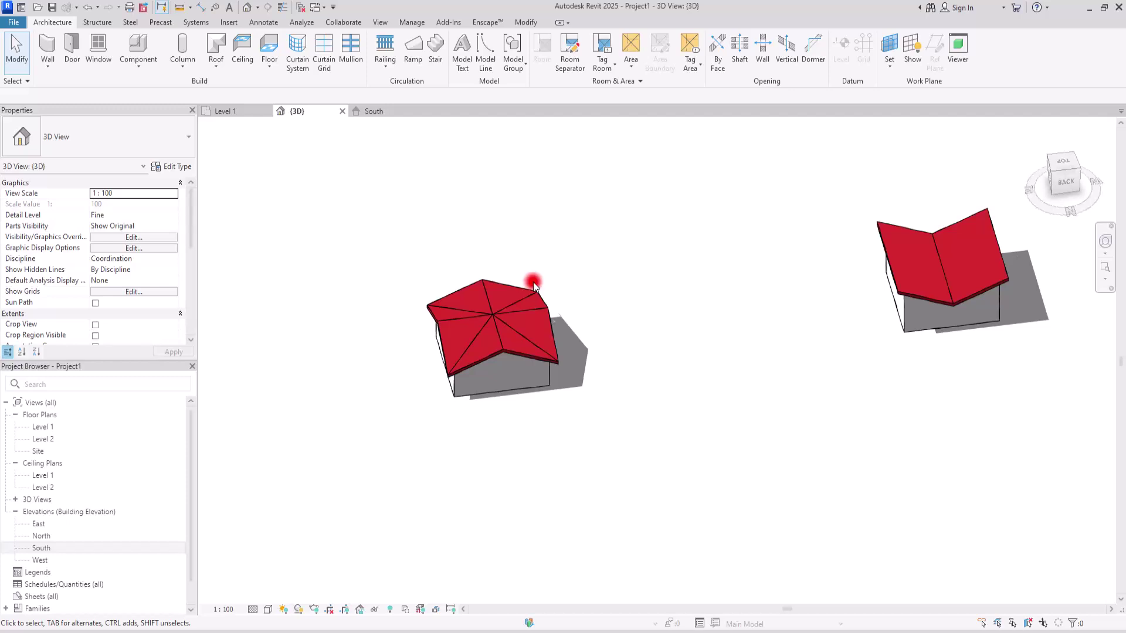
middle_click_drag(430, 354, 749, 414, "shift")
middle_click_drag(657, 258, 721, 350, "shift")
left_click(615, 384)
middle_click_drag(615, 385, 937, 382, "shift")
left_click(834, 311)
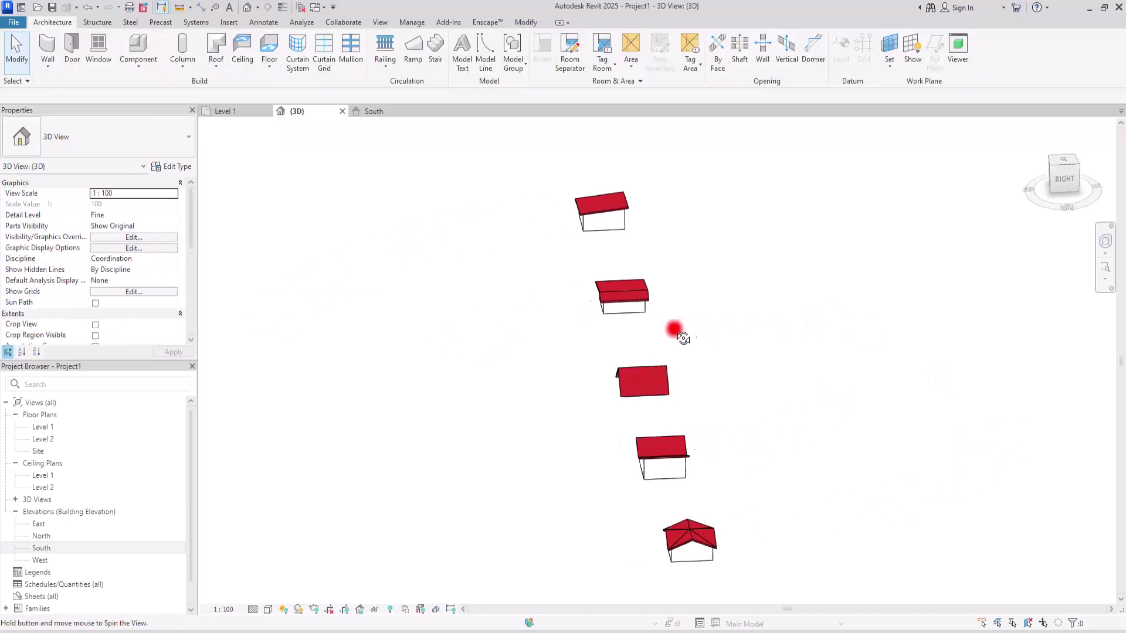